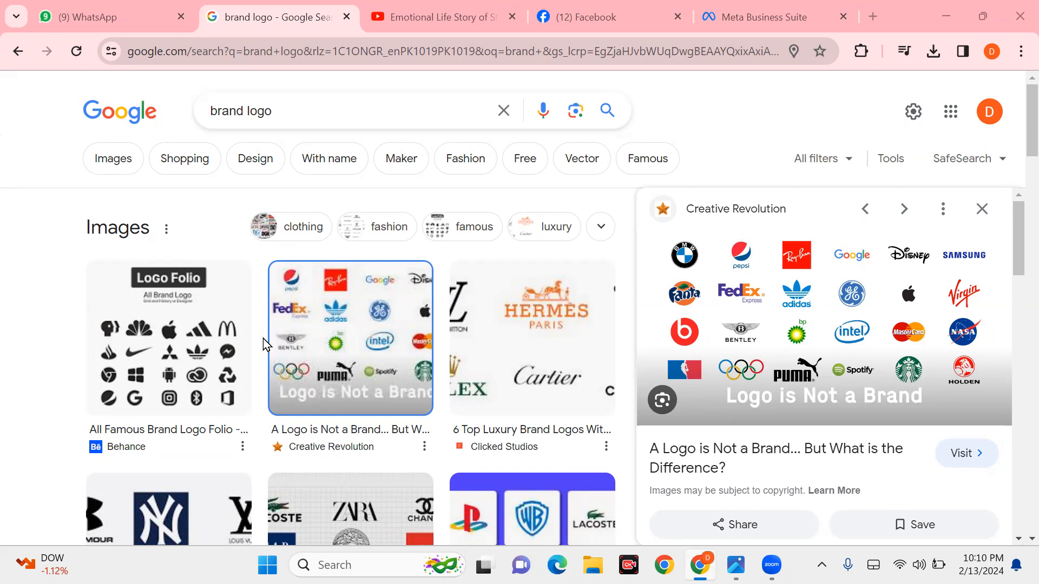
Step: Preview the Behance logo folio and the Creative Revolution brand-logo collage among the image results as logo examples
click(131, 372)
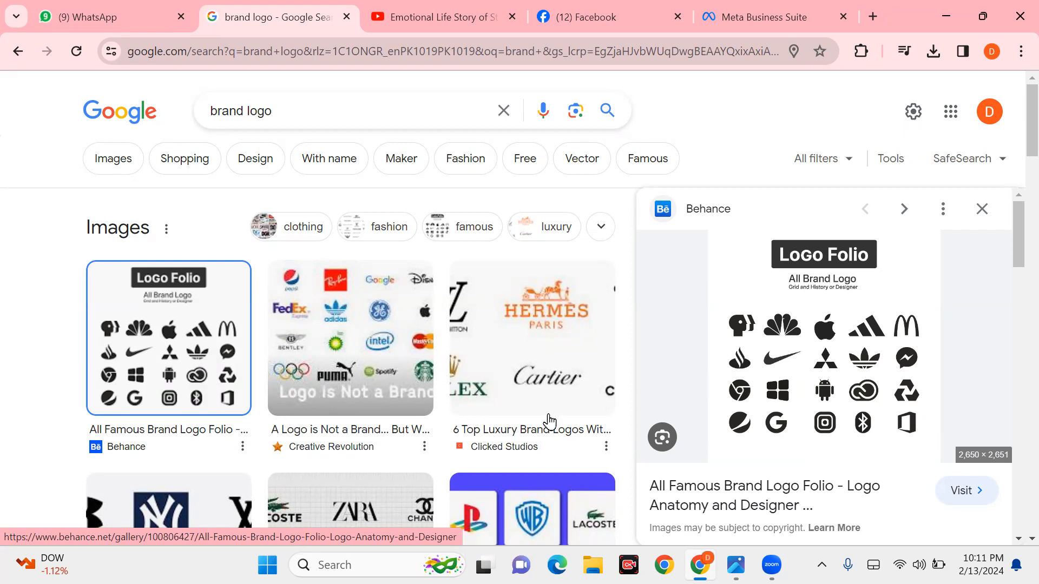
click(351, 325)
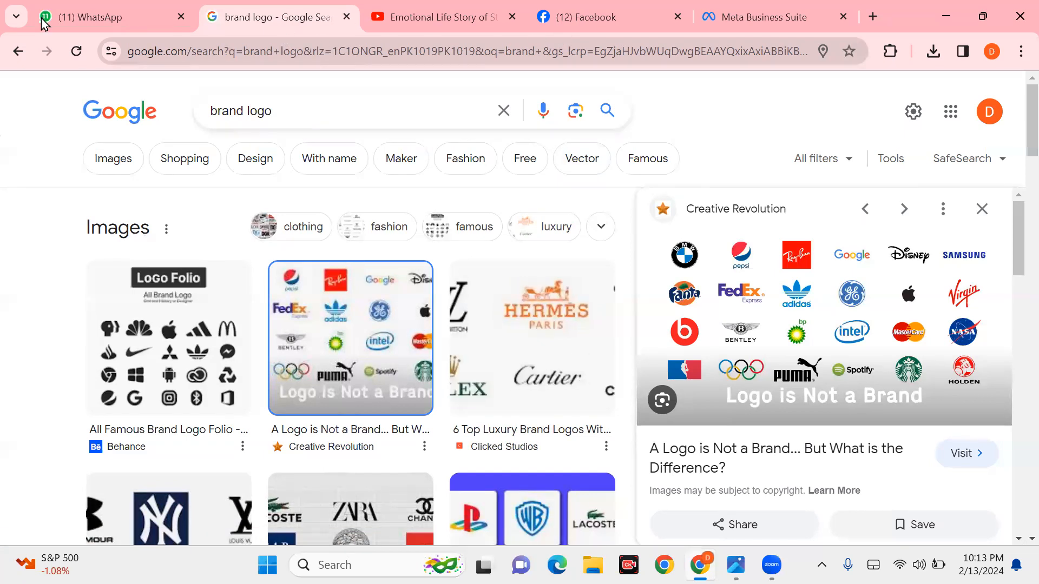
Step: Open the Canva home page at canva.com in a new browser tab
click(873, 16)
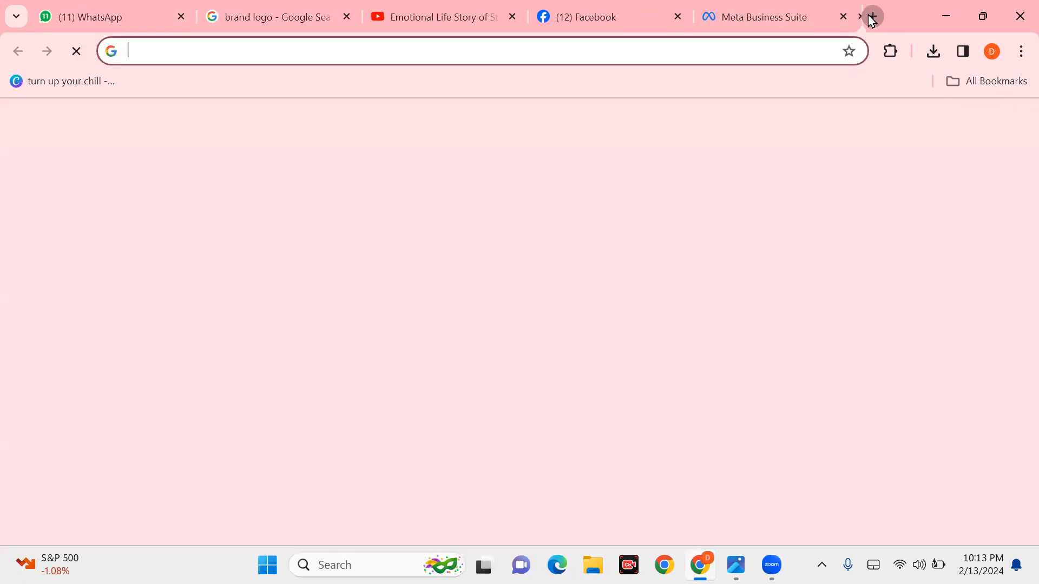
click(628, 48)
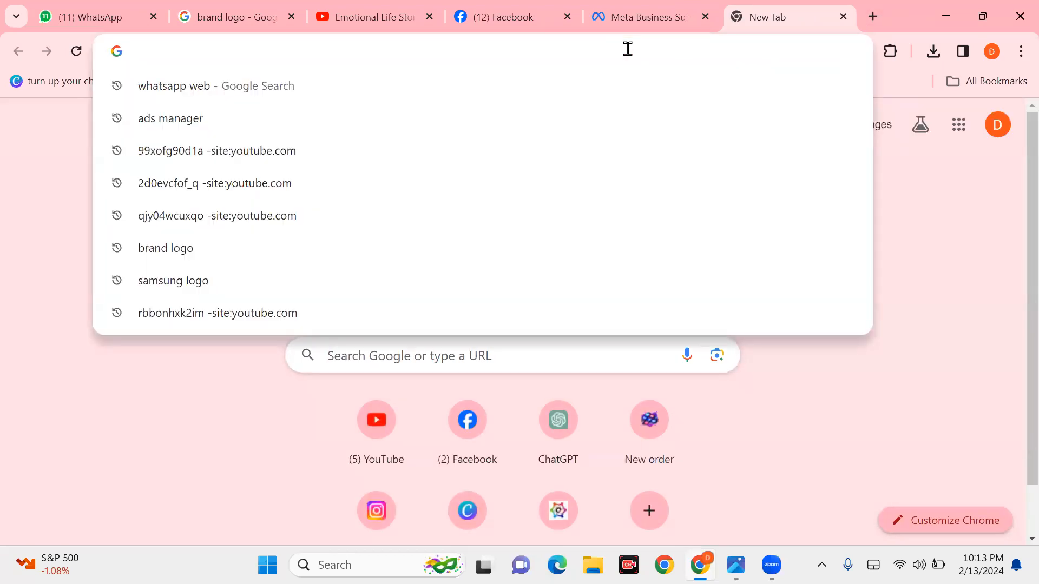
text(canva)
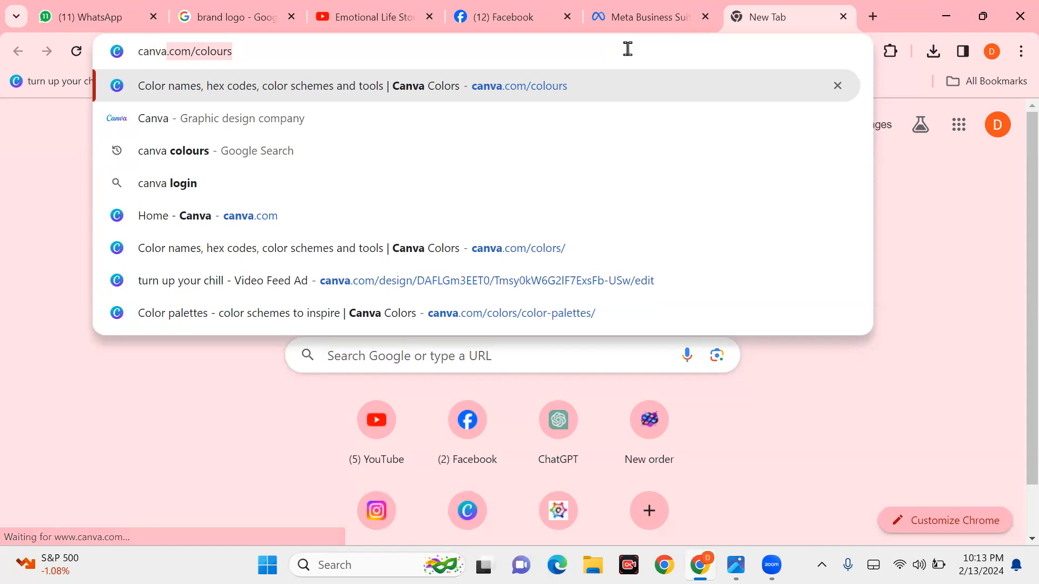
key(Right)
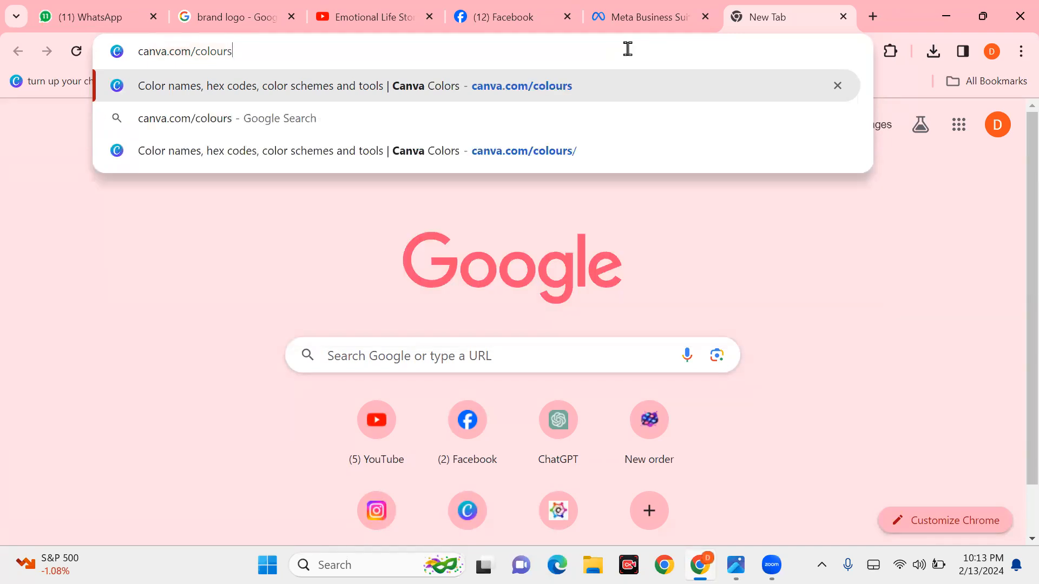
key(BackSpace)
key(BackSpace)
key(BackSpace)
key(BackSpace)
key(BackSpace)
key(BackSpace)
key(BackSpace)
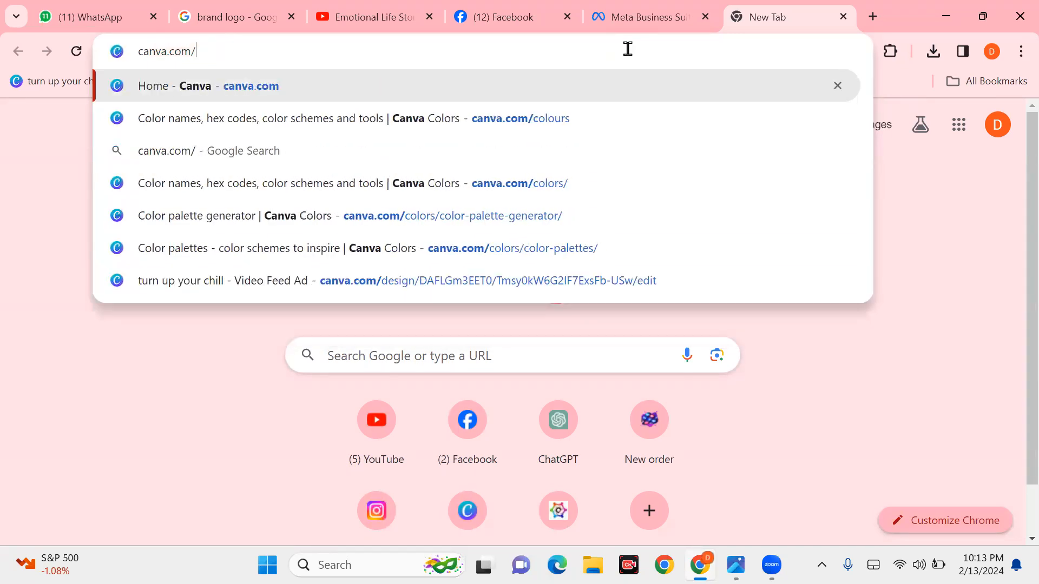
key(Return)
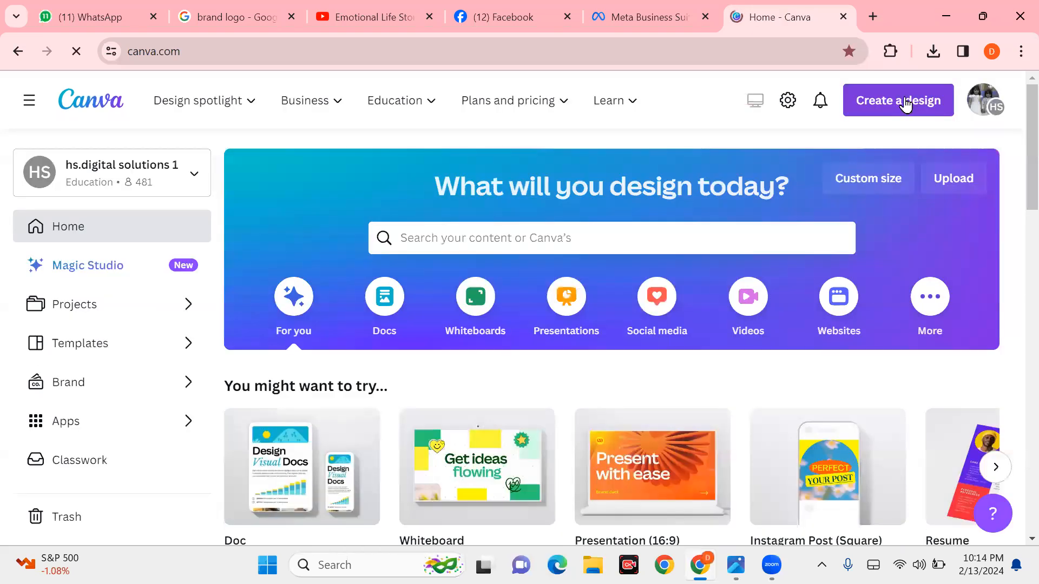
Step: Search the design types for "logo" and create a blank Logo design
click(898, 104)
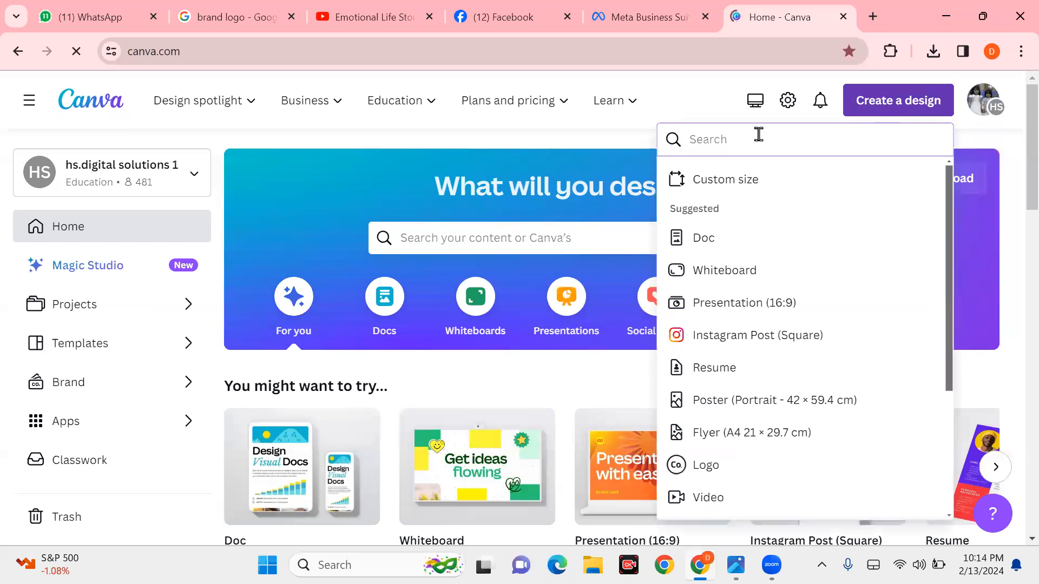
text(logo)
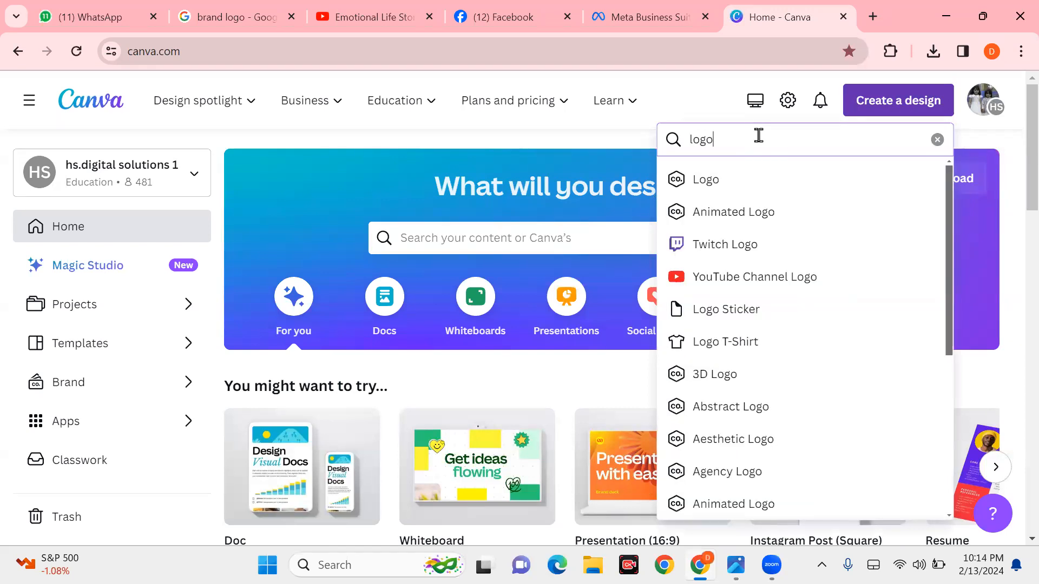
click(697, 181)
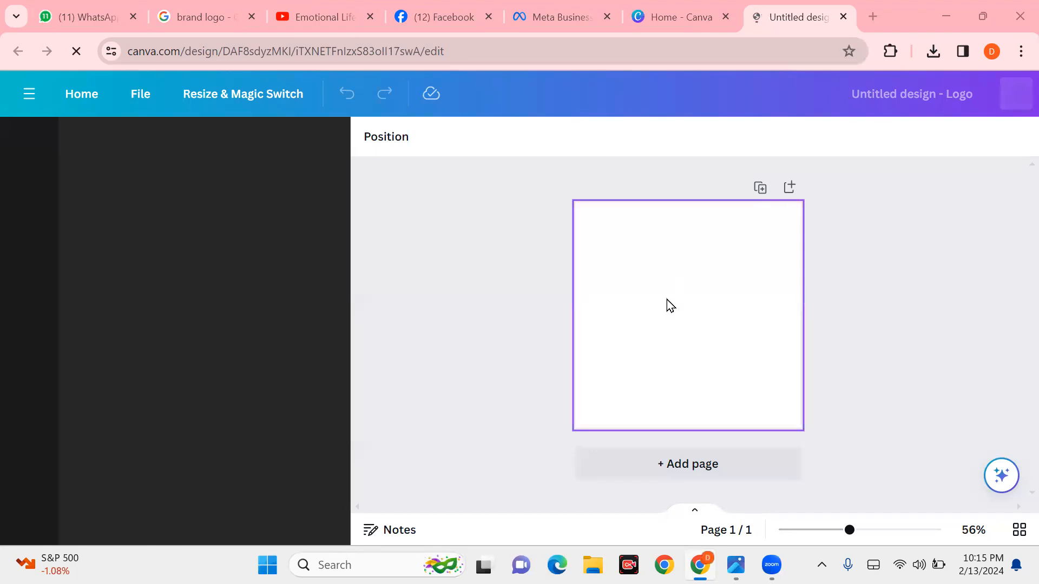
click(655, 308)
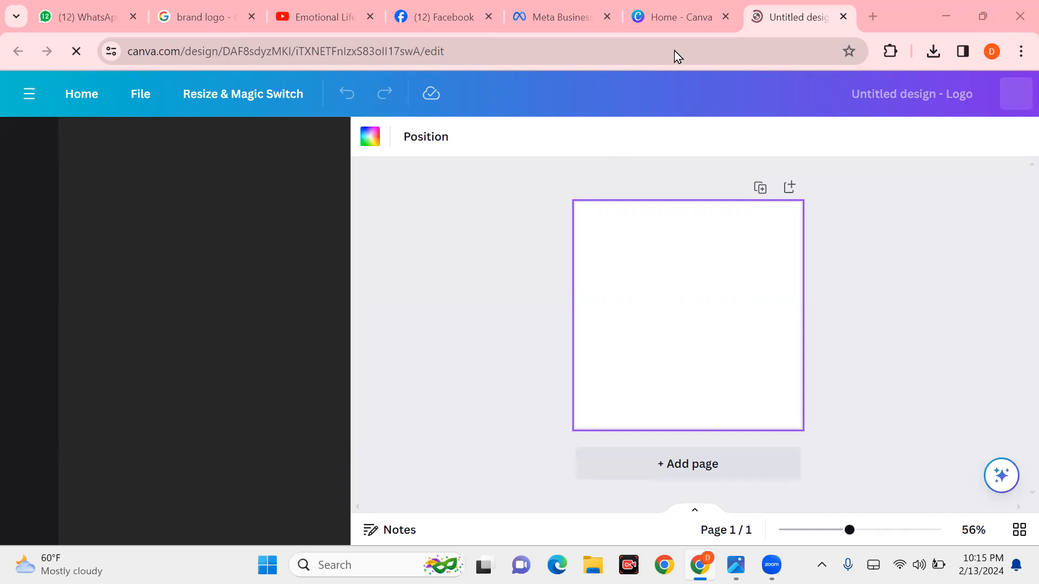
Step: Create another blank Logo design from the Canva home page and close the first untitled design
click(685, 18)
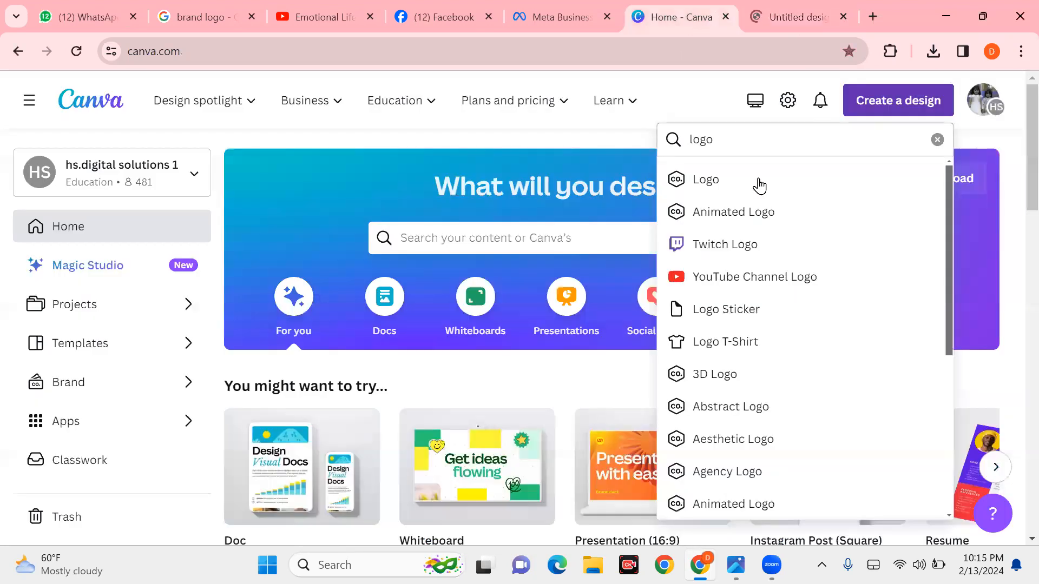
click(704, 184)
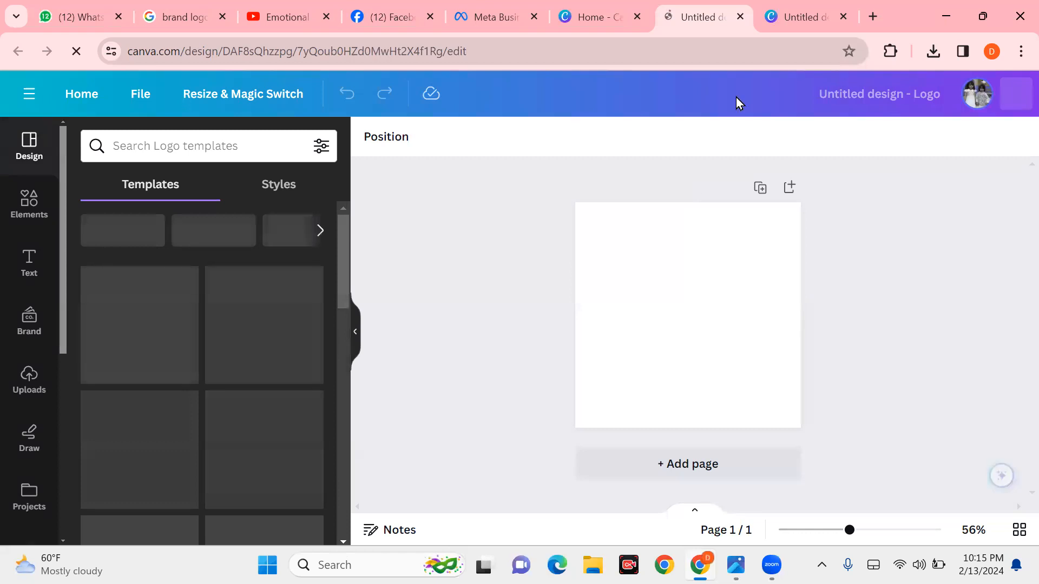
click(816, 11)
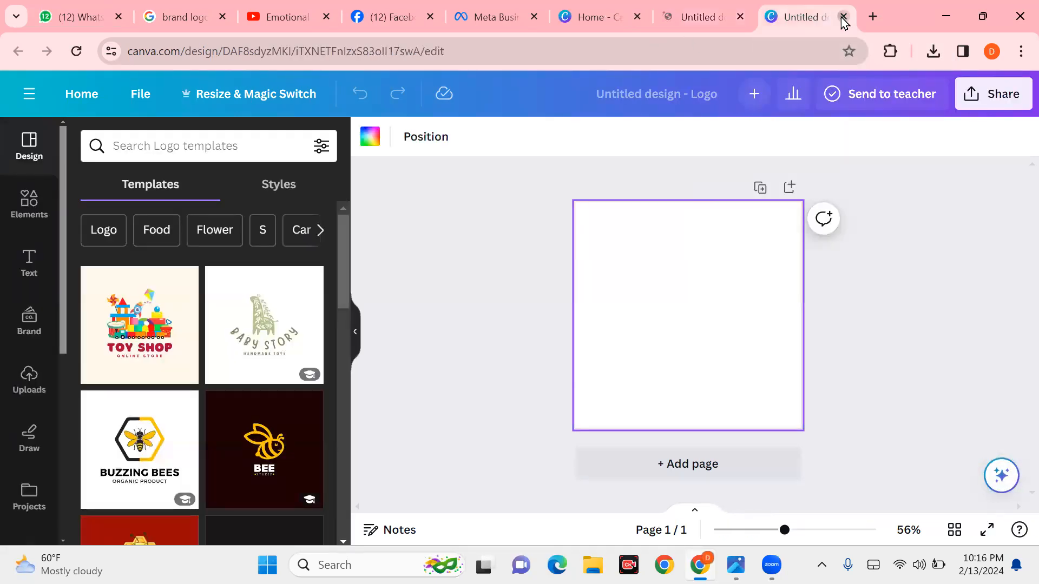
click(842, 16)
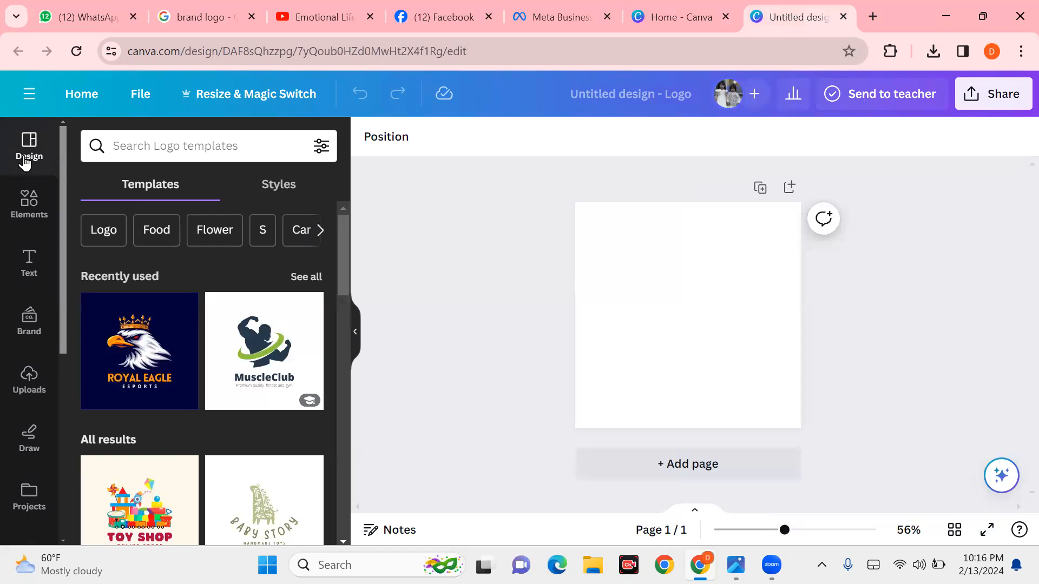
Step: Search the logo templates for "fitness" and look through the matching designs
click(155, 142)
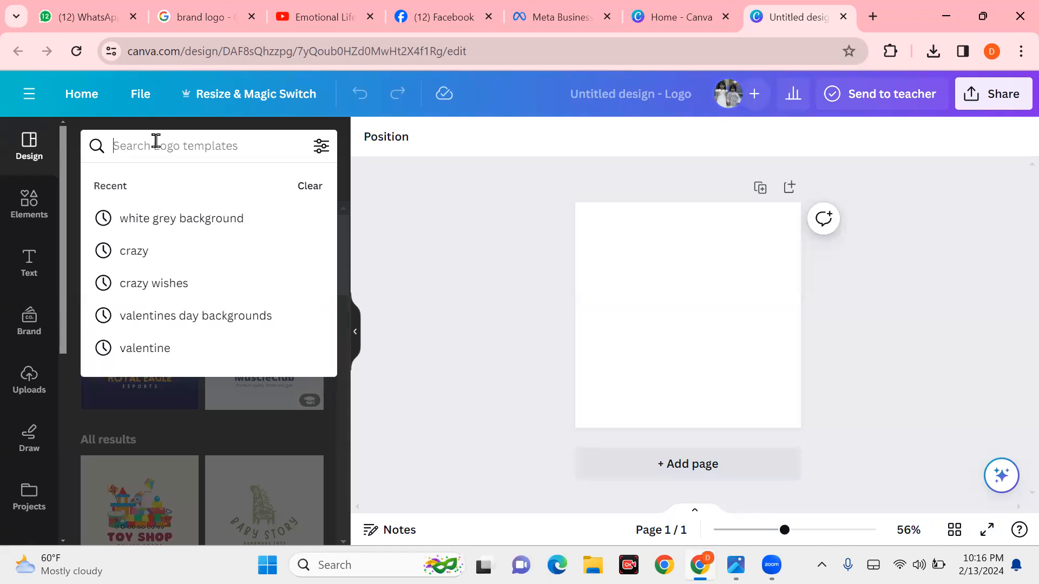
text(f)
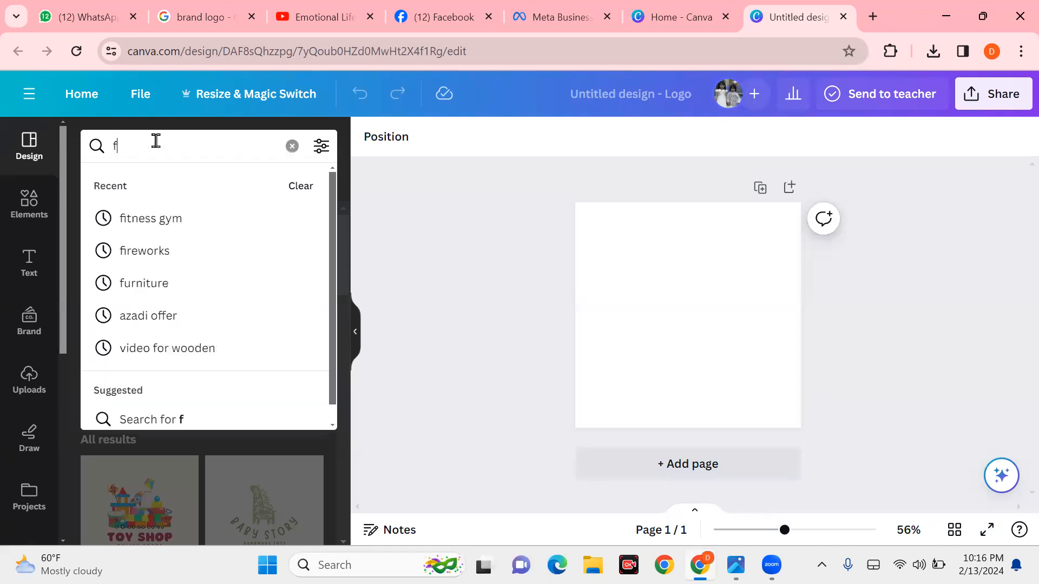
text(itness)
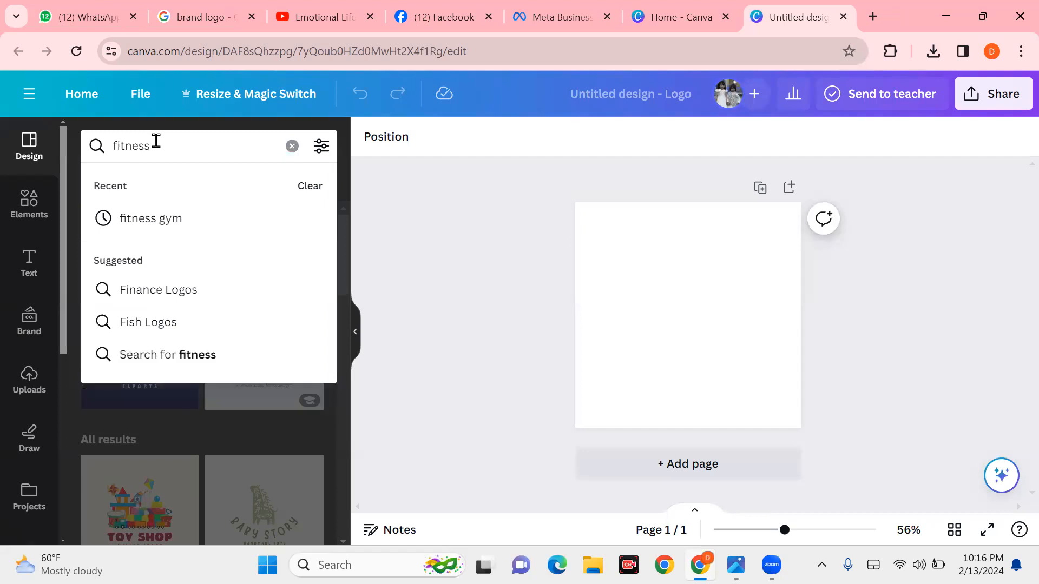
key(Return)
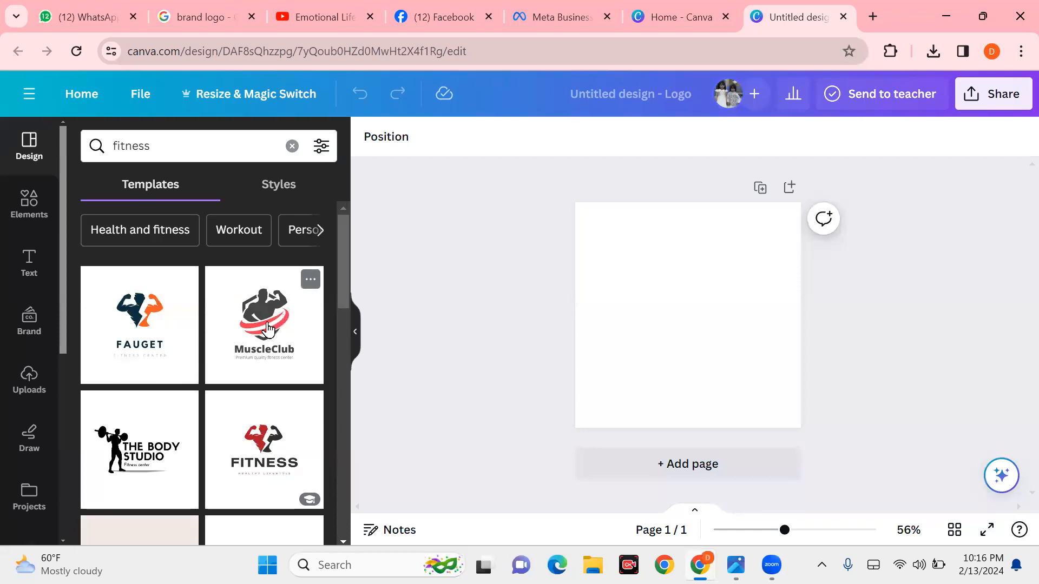
scroll(247, 337, down, 3)
scroll(239, 347, down, 5)
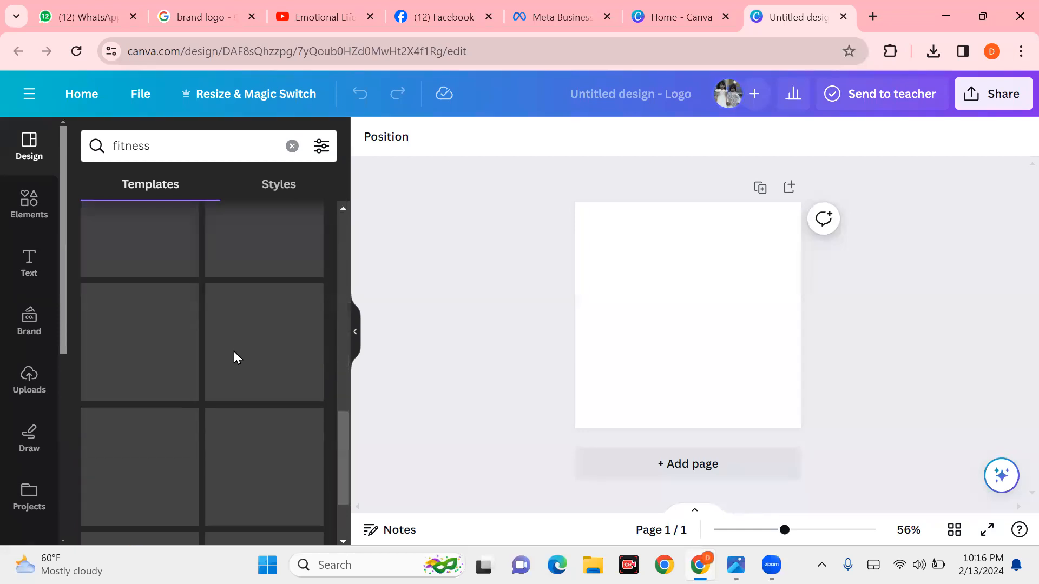
scroll(230, 357, up, 10)
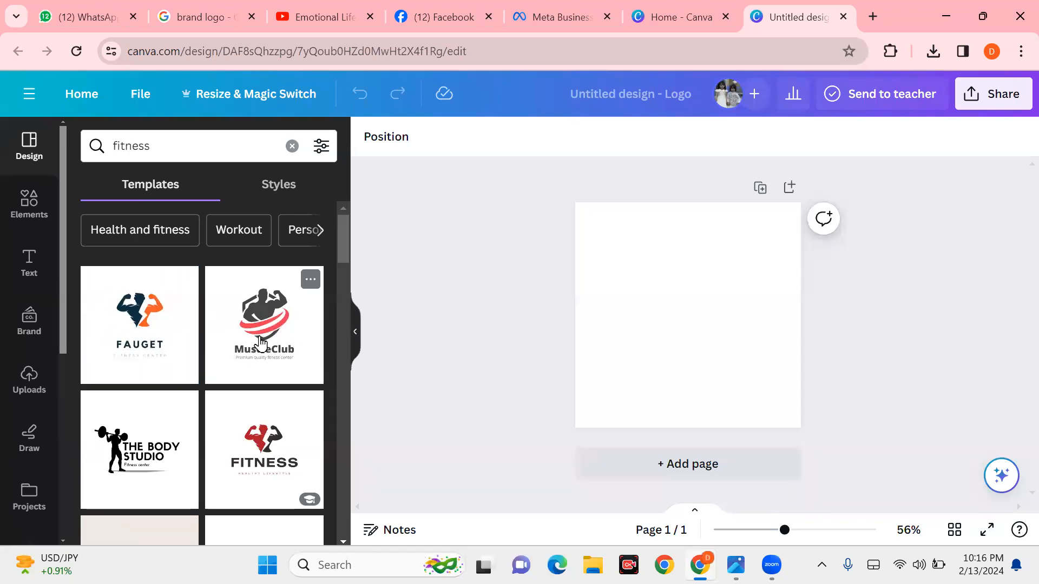
scroll(260, 342, down, 2)
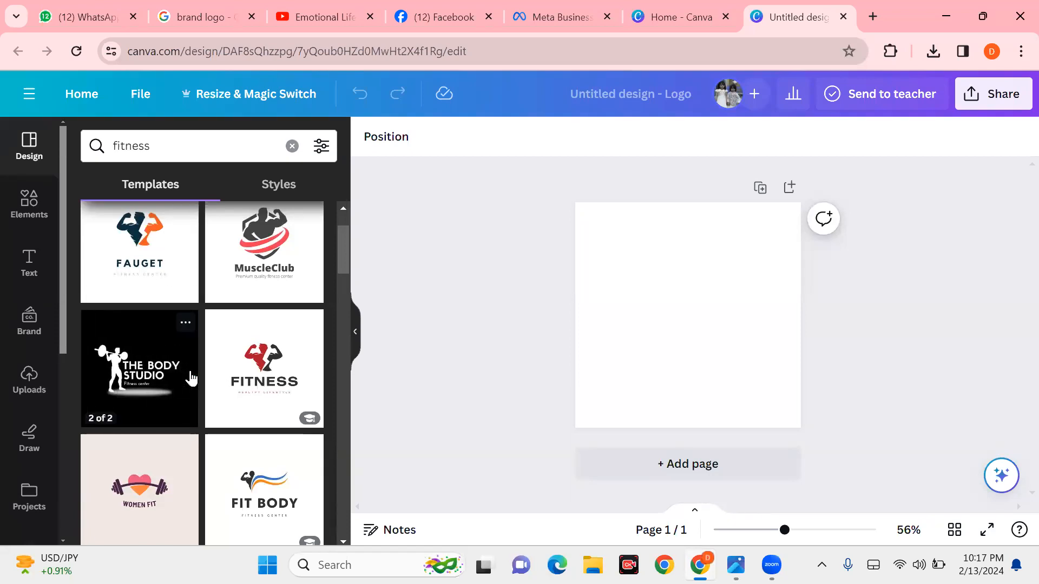
Step: Clear the "fitness" search and browse the general logo templates
click(291, 150)
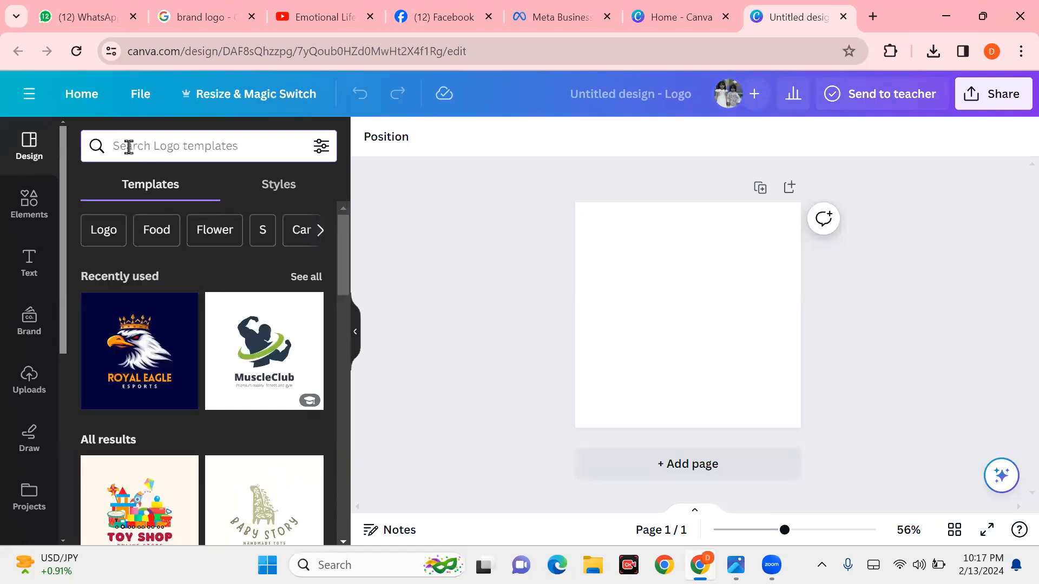
scroll(223, 349, down, 7)
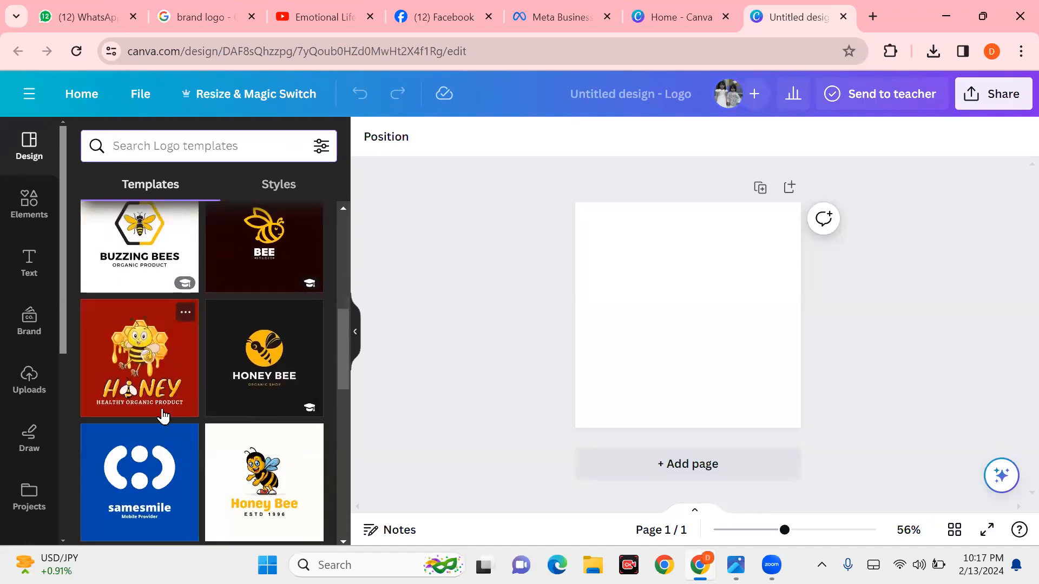
scroll(182, 389, down, 1)
scroll(182, 389, down, 4)
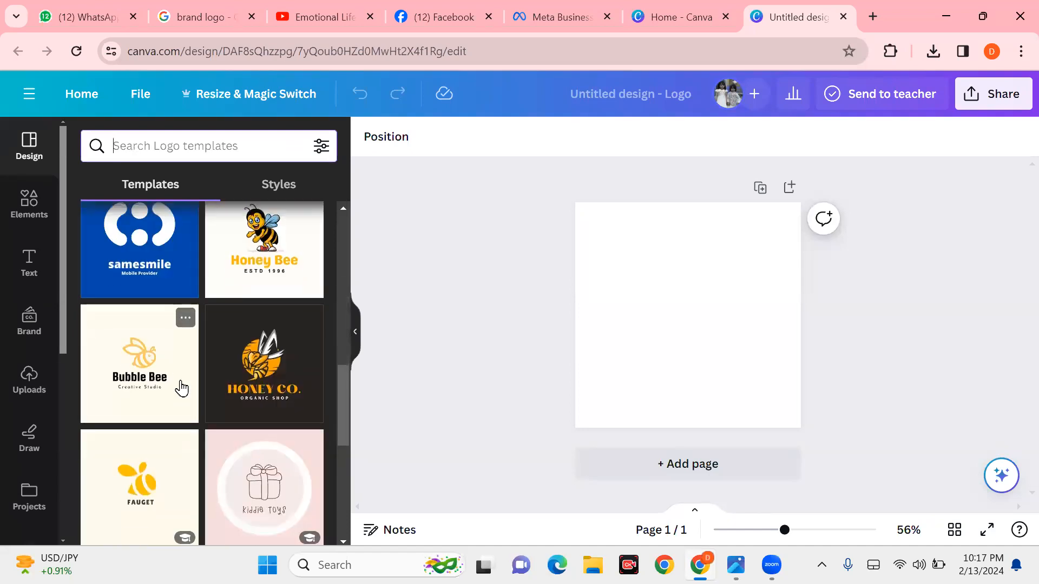
Step: Search the logo templates for "botique", look through the matching designs, and clear the search
click(141, 148)
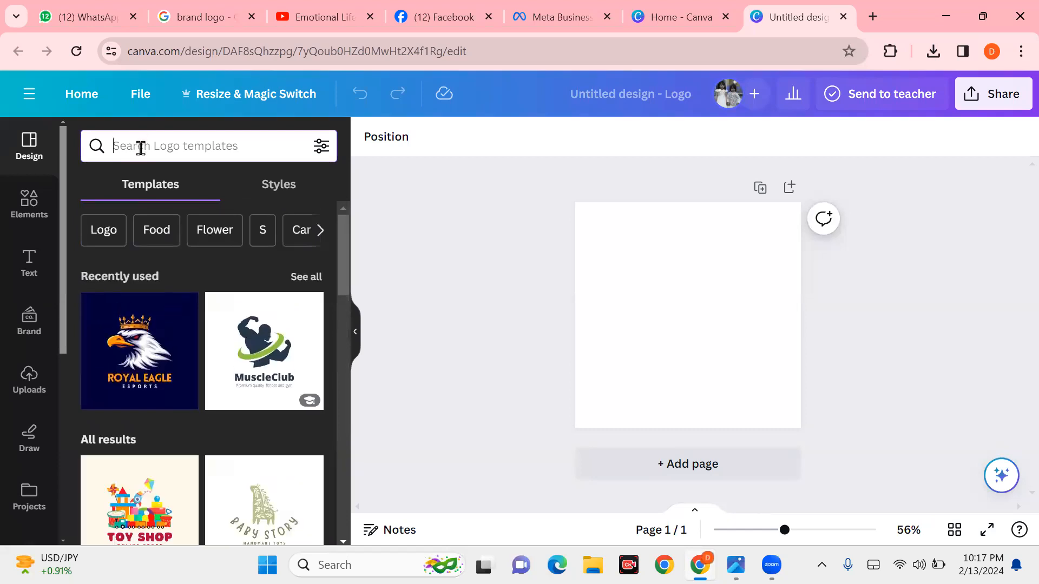
text(b)
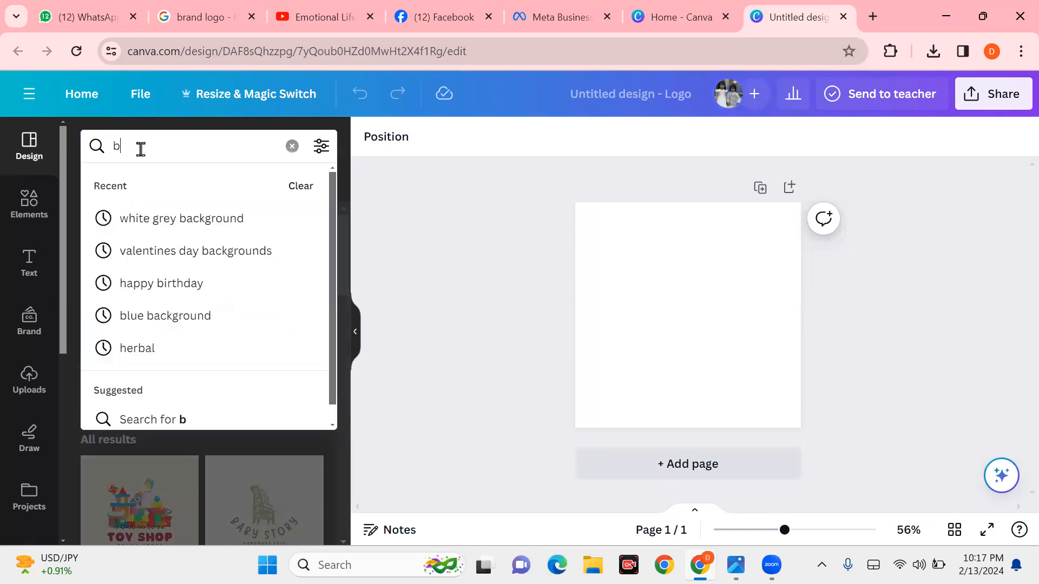
text(otiq)
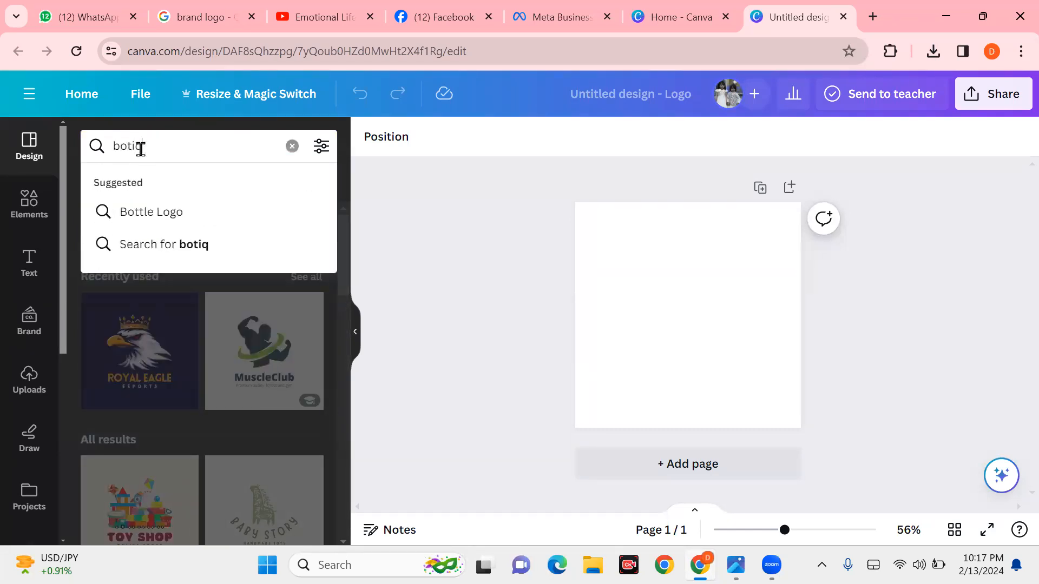
text(ue)
key(Return)
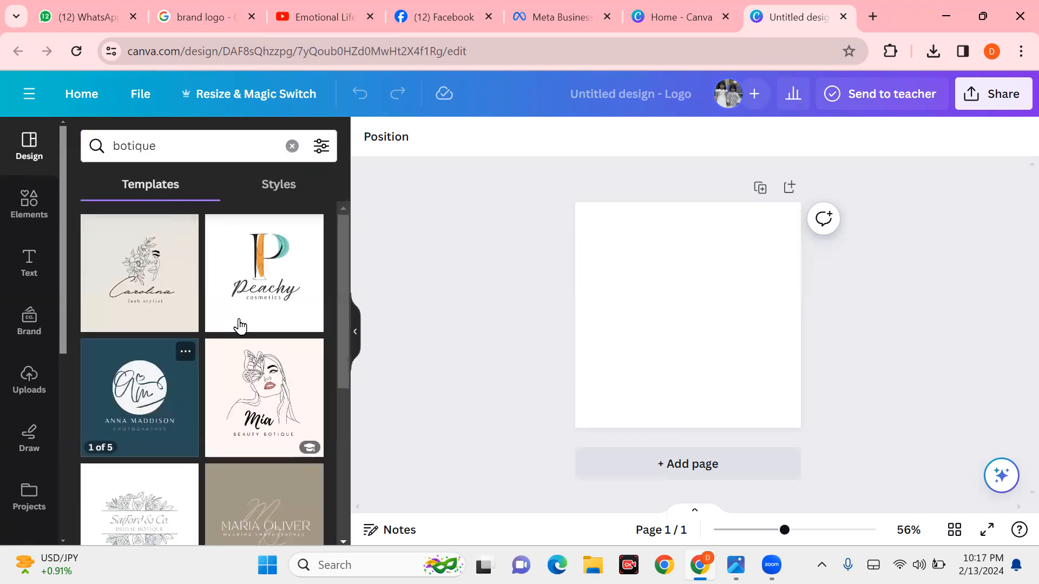
scroll(195, 380, down, 3)
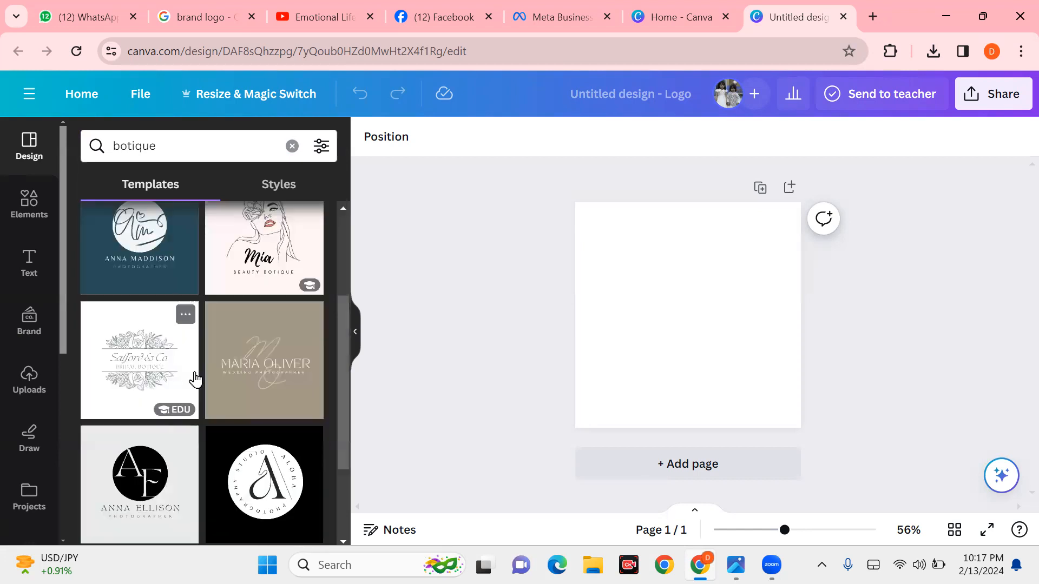
scroll(195, 380, down, 2)
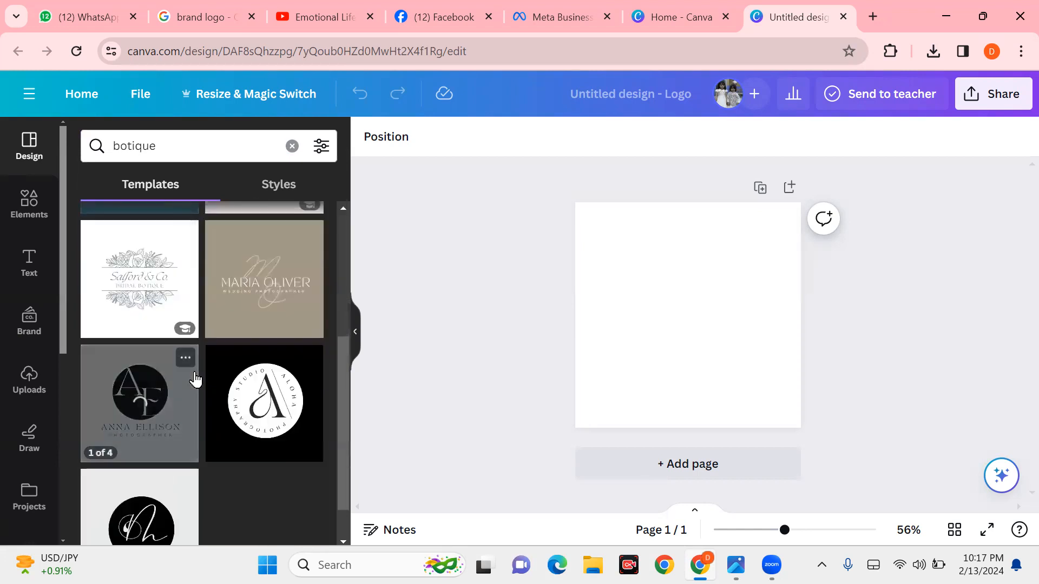
scroll(194, 373, down, 1)
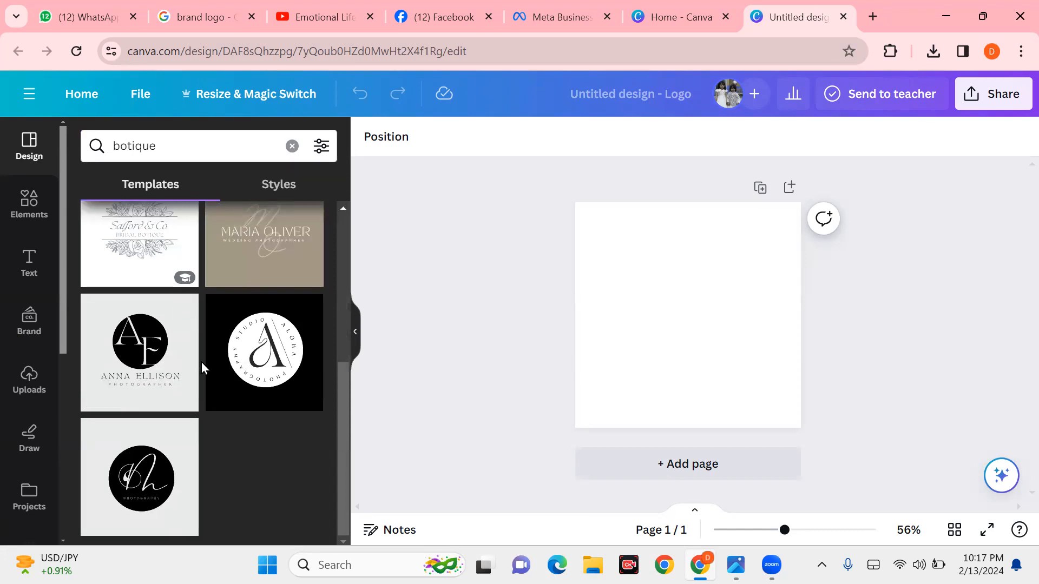
scroll(201, 362, up, 5)
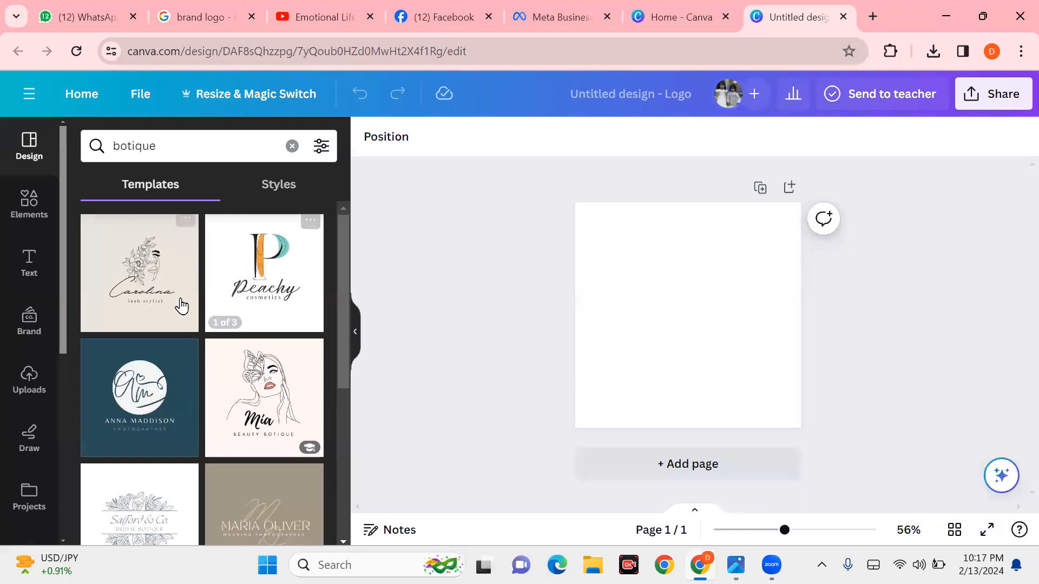
click(292, 146)
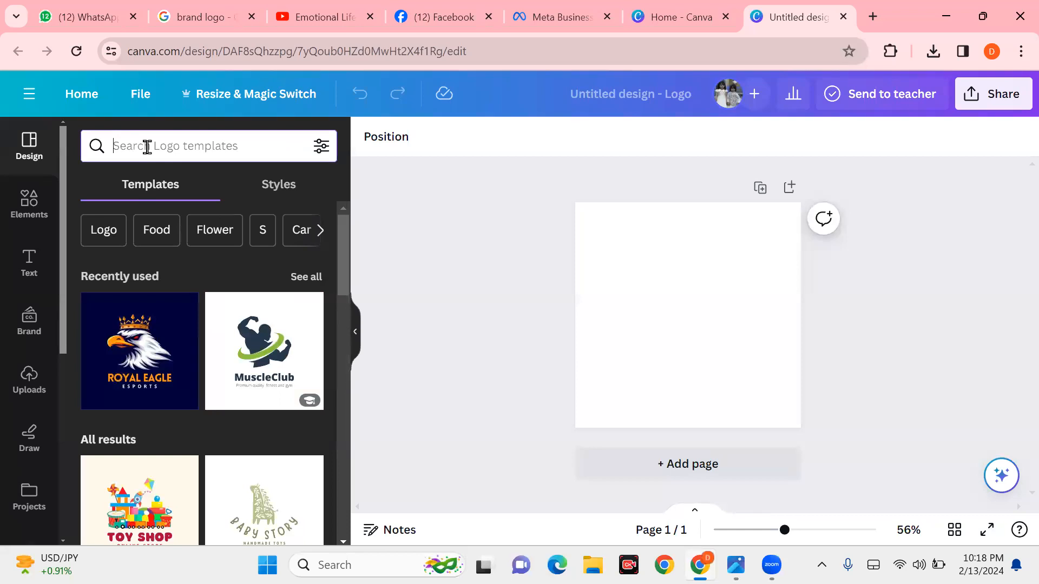
Step: Search the logo templates for "clinic", look through the matching designs, and clear the search
text(clini)
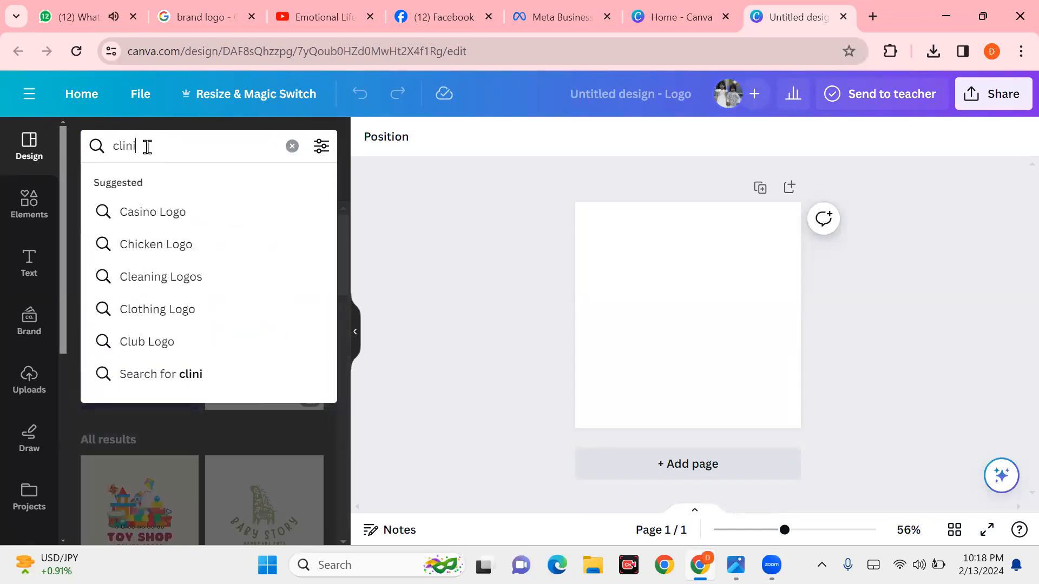
text(c)
key(Return)
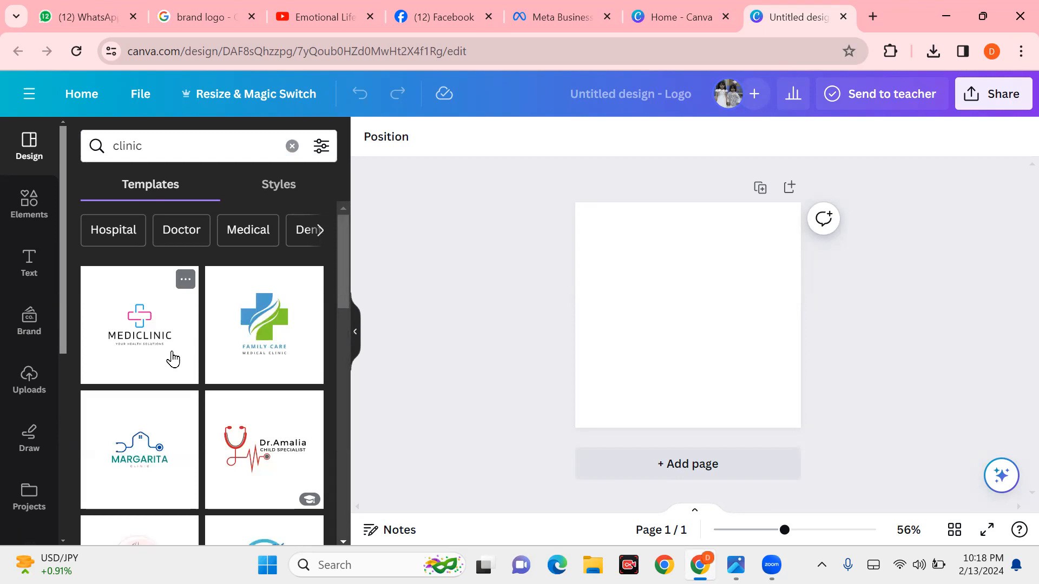
scroll(168, 353, down, 3)
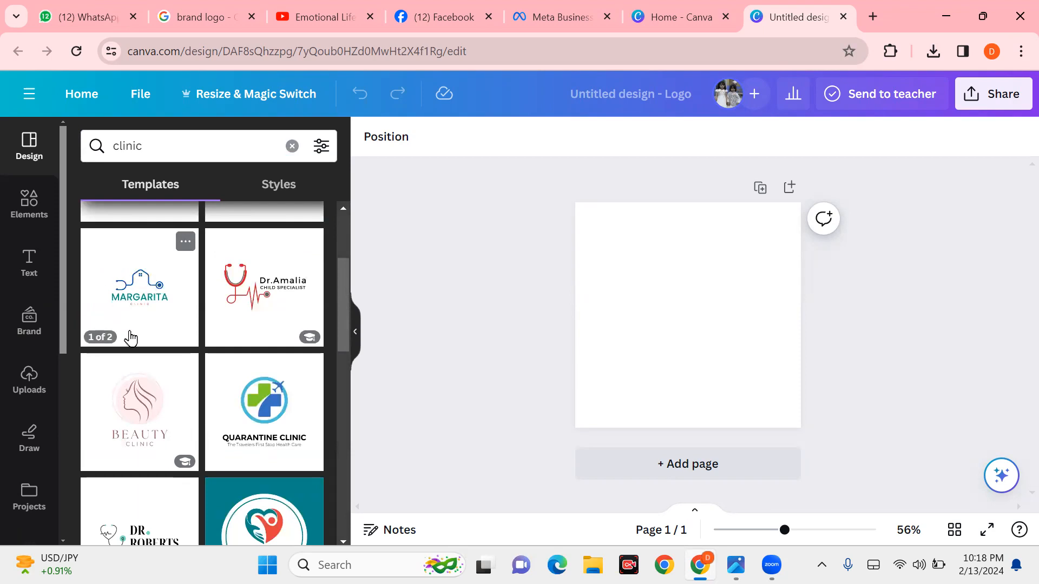
scroll(143, 404, down, 2)
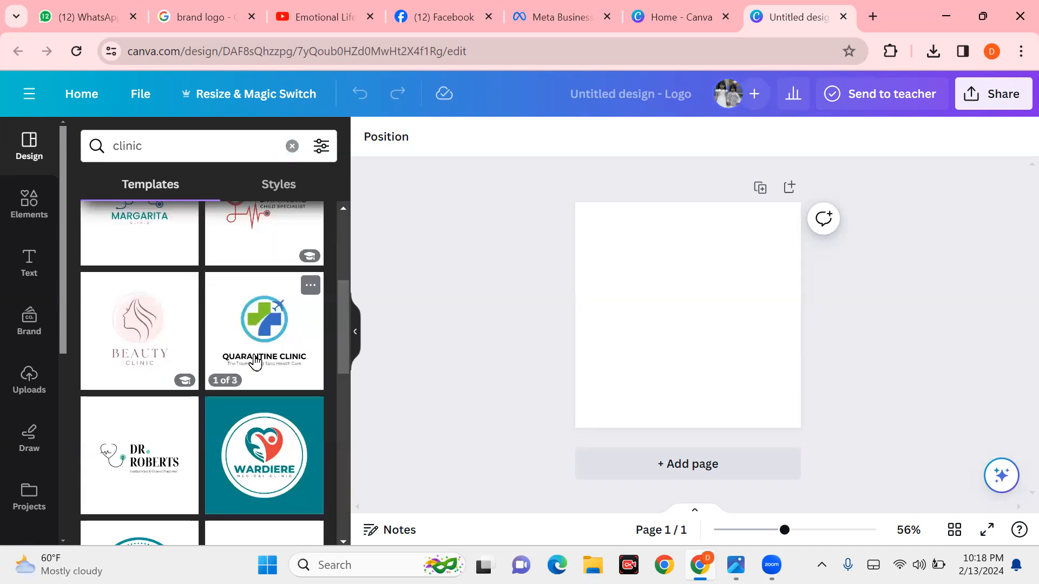
scroll(257, 362, down, 3)
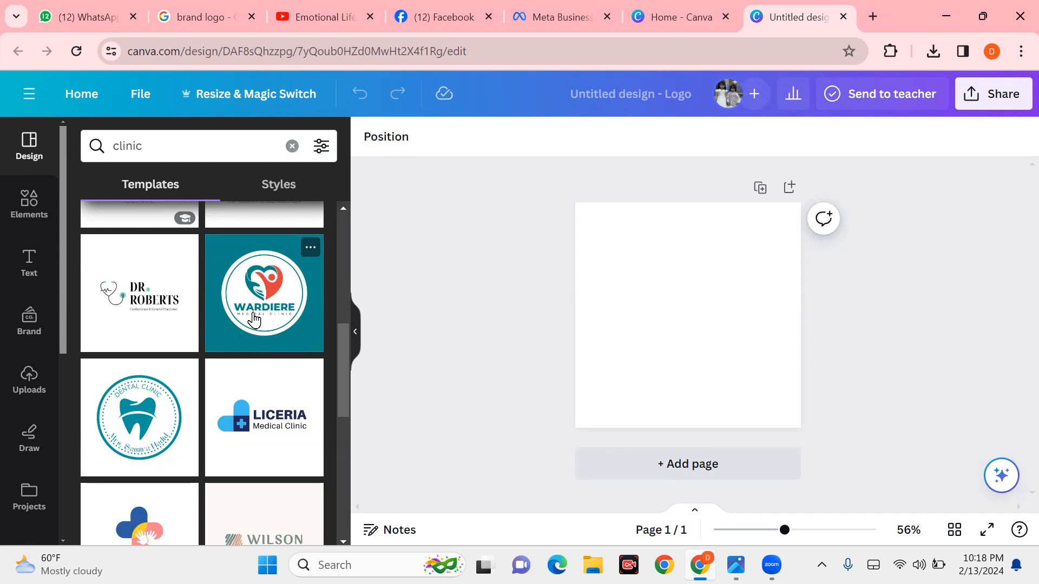
scroll(239, 325, down, 3)
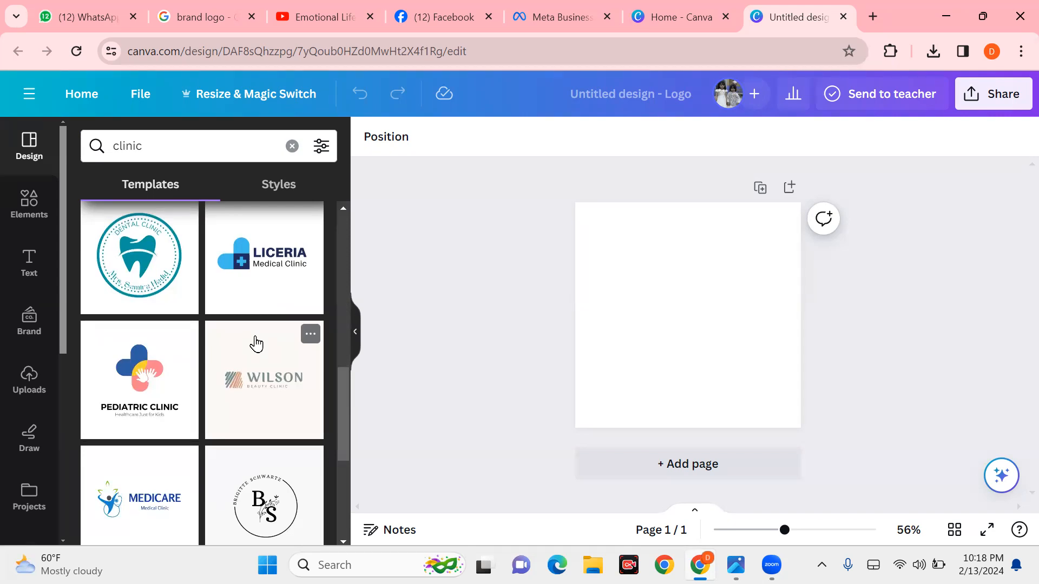
scroll(256, 343, up, 5)
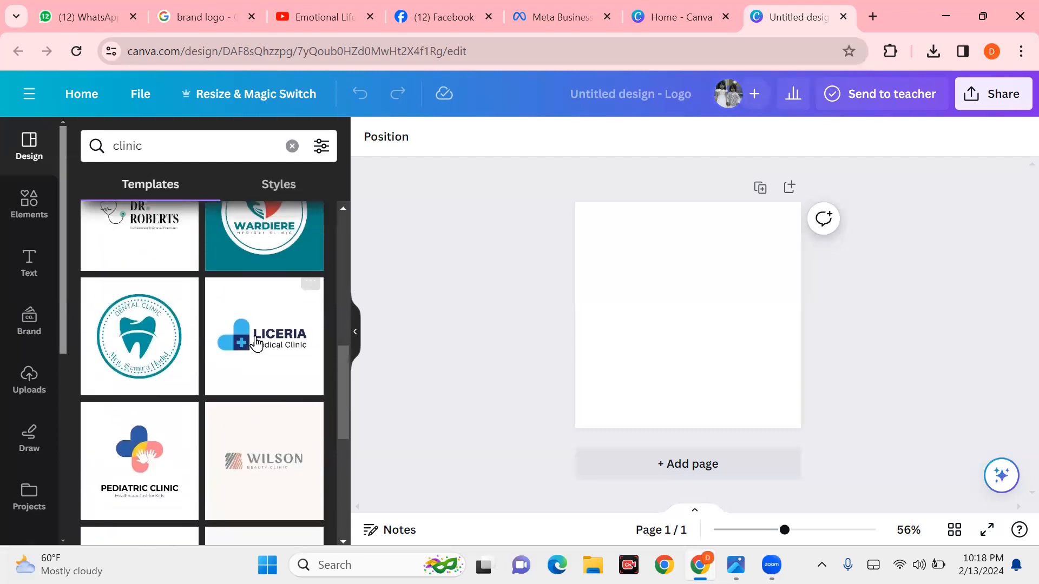
scroll(257, 344, up, 8)
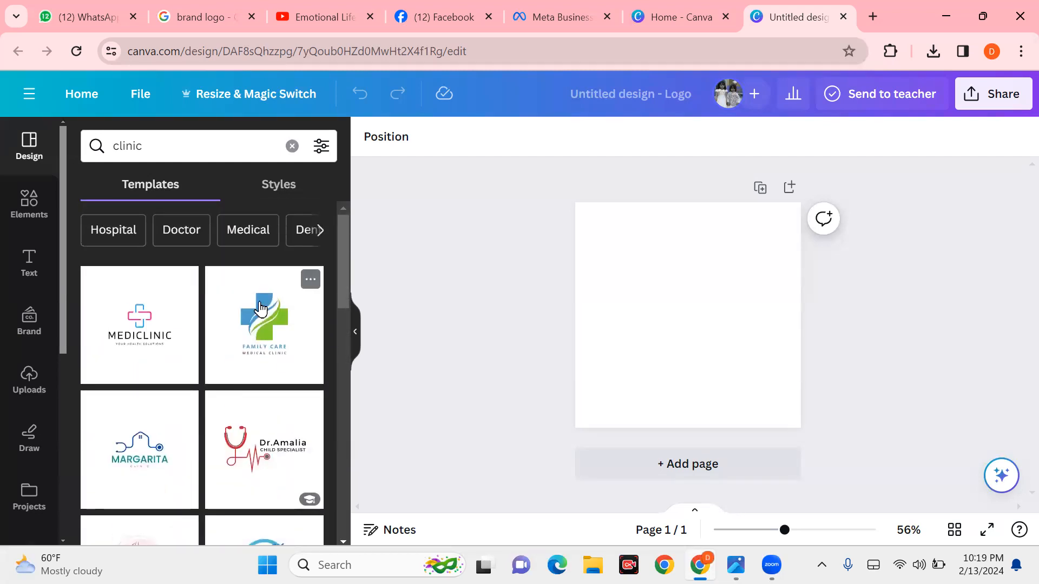
click(292, 149)
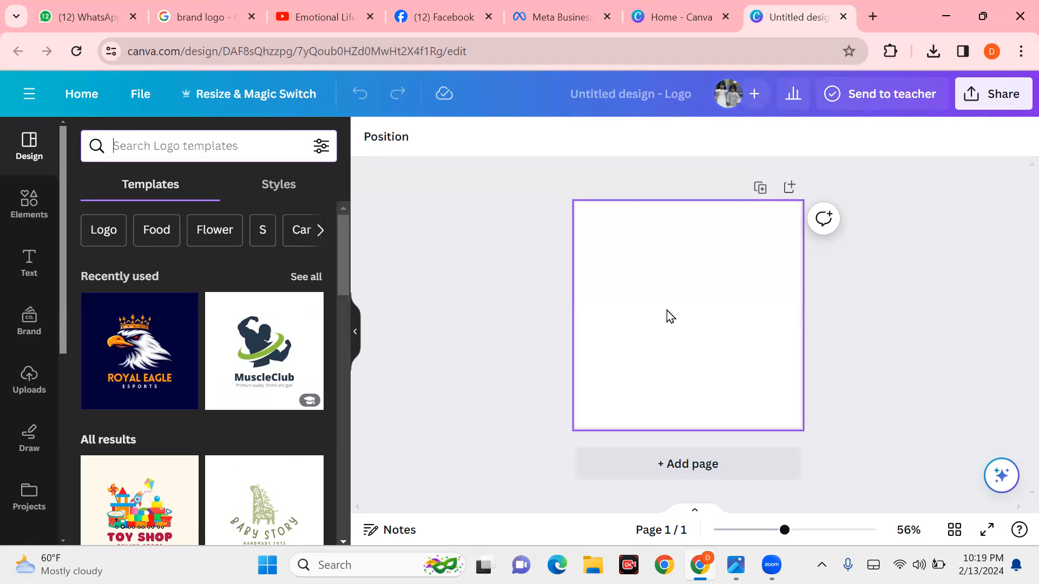
Step: Search the design elements for "herba;l product" and browse all the matching graphics
click(29, 215)
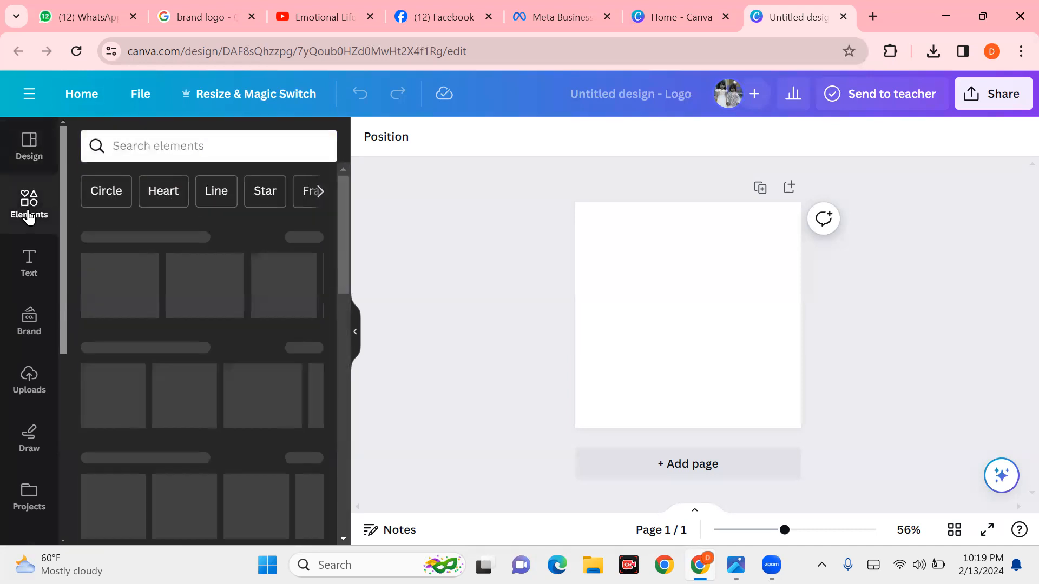
click(146, 147)
text(herba)
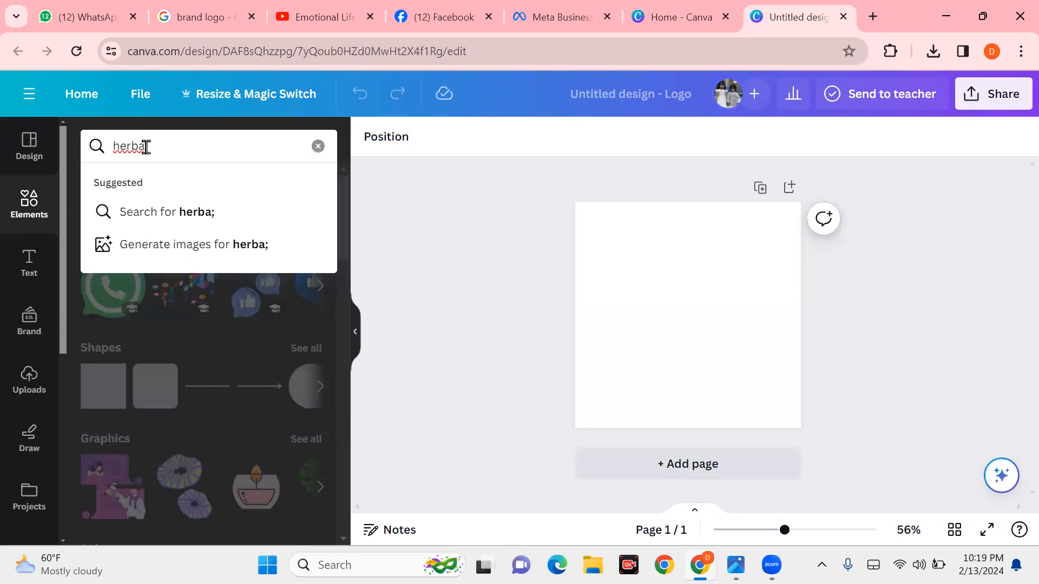
text(pr)
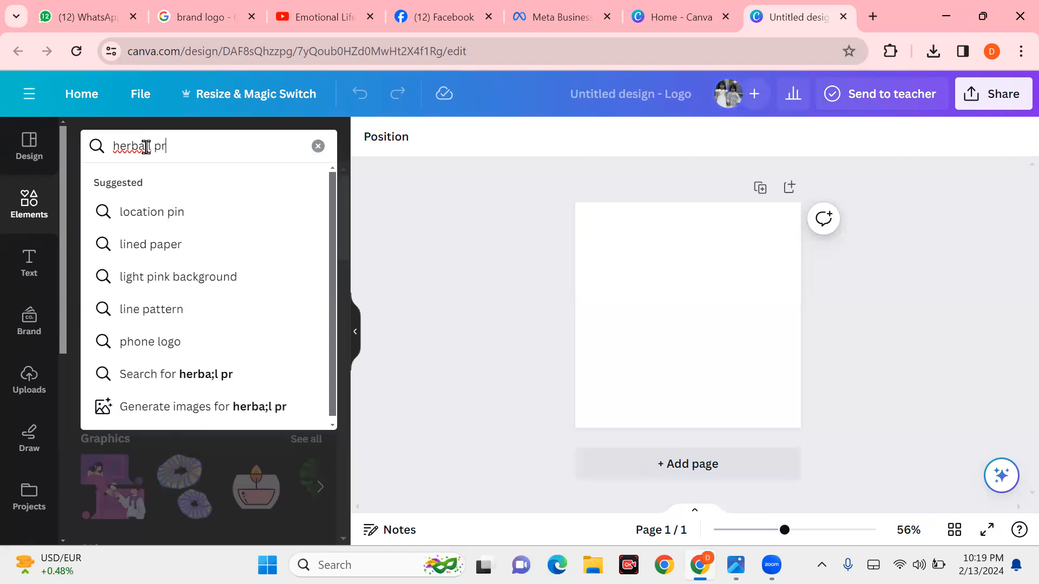
text(oduct)
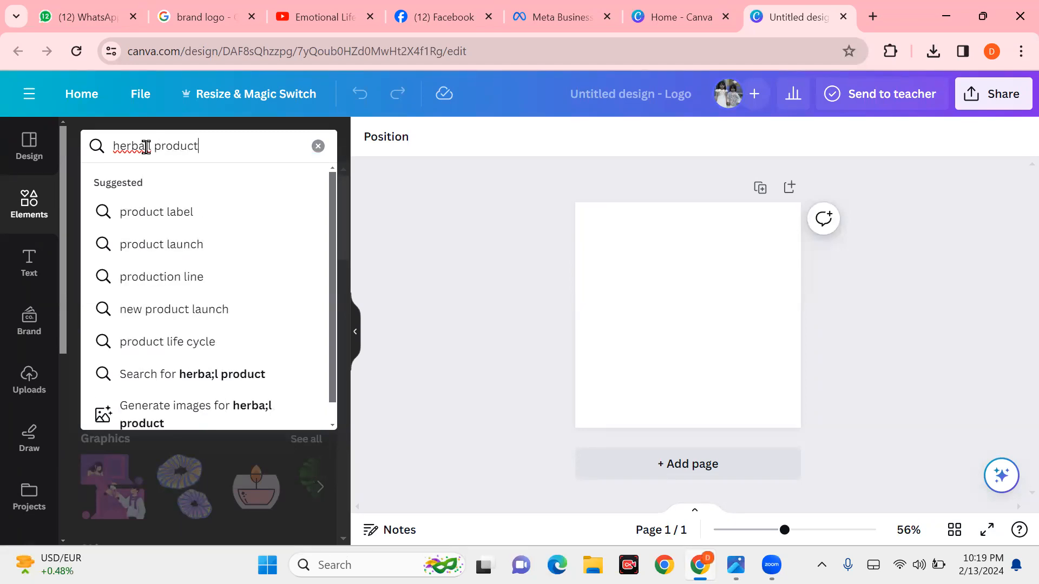
key(Return)
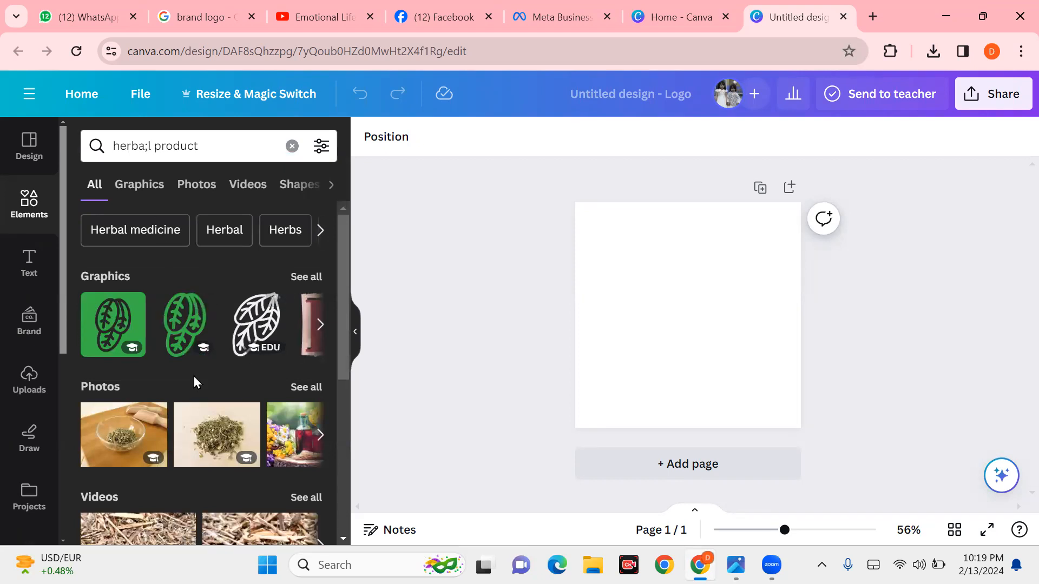
scroll(318, 309, down, 1)
scroll(318, 309, down, 1)
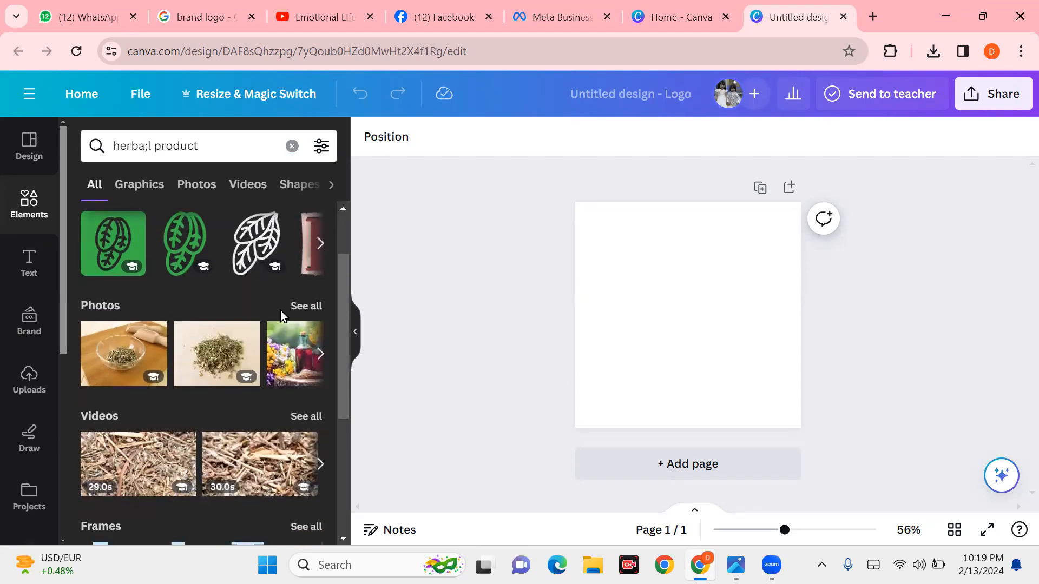
scroll(282, 315, up, 2)
click(307, 277)
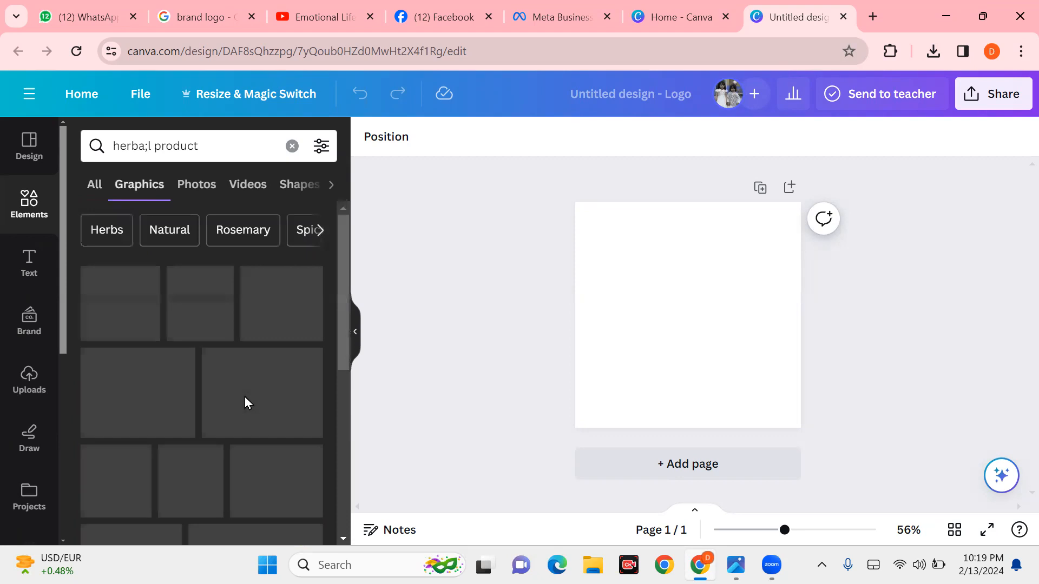
scroll(247, 349, down, 6)
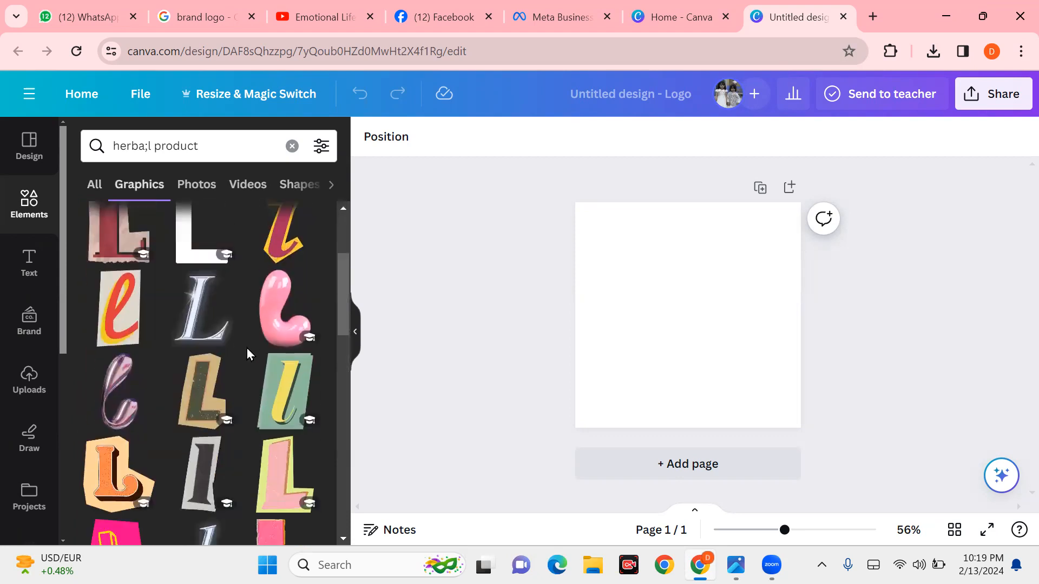
Step: Correct the graphics search term to "herbal product" and run the search again
click(153, 146)
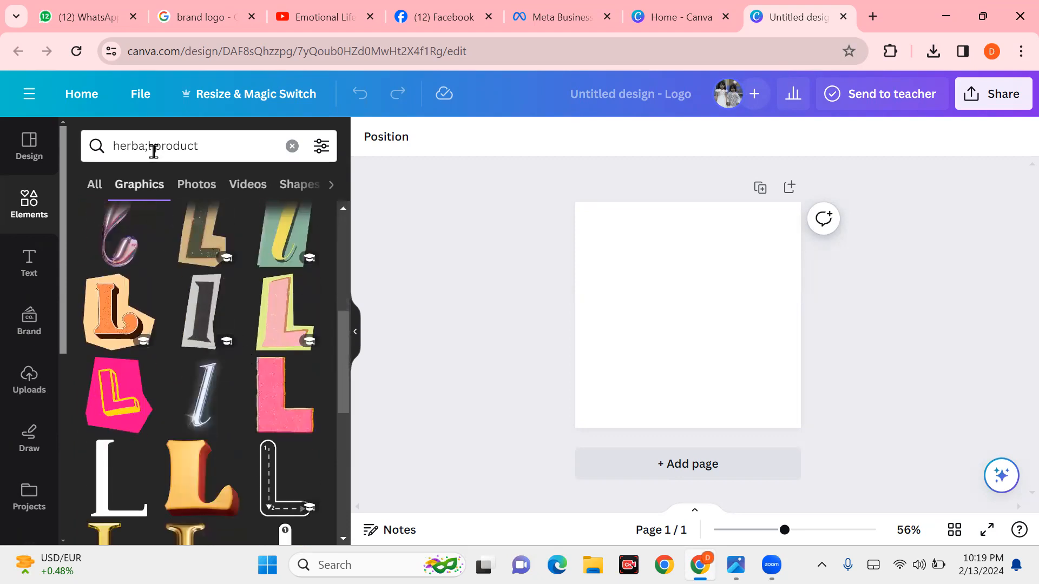
key(BackSpace)
key(BackSpace)
key(BackSpace)
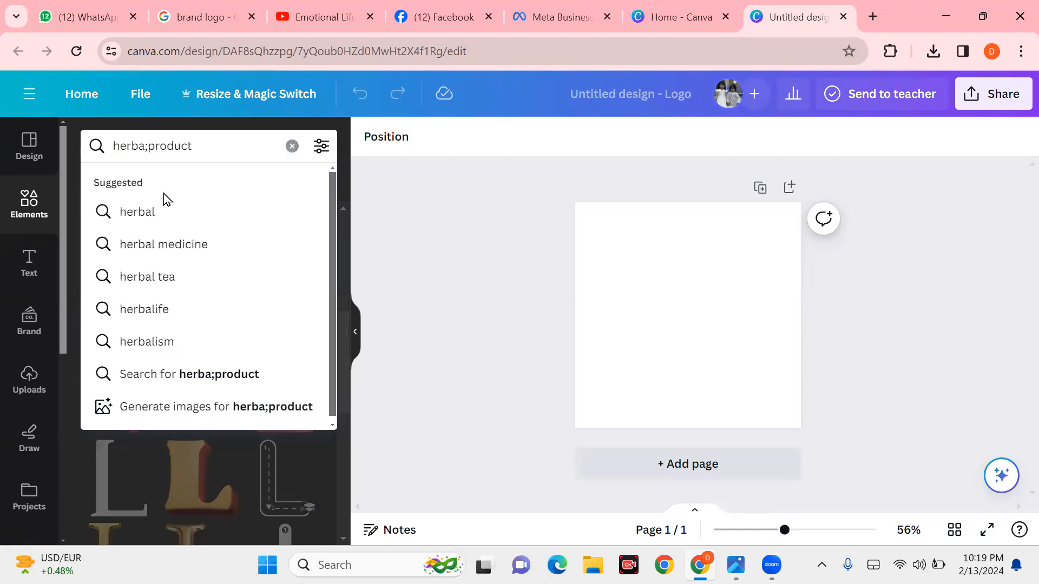
text(l)
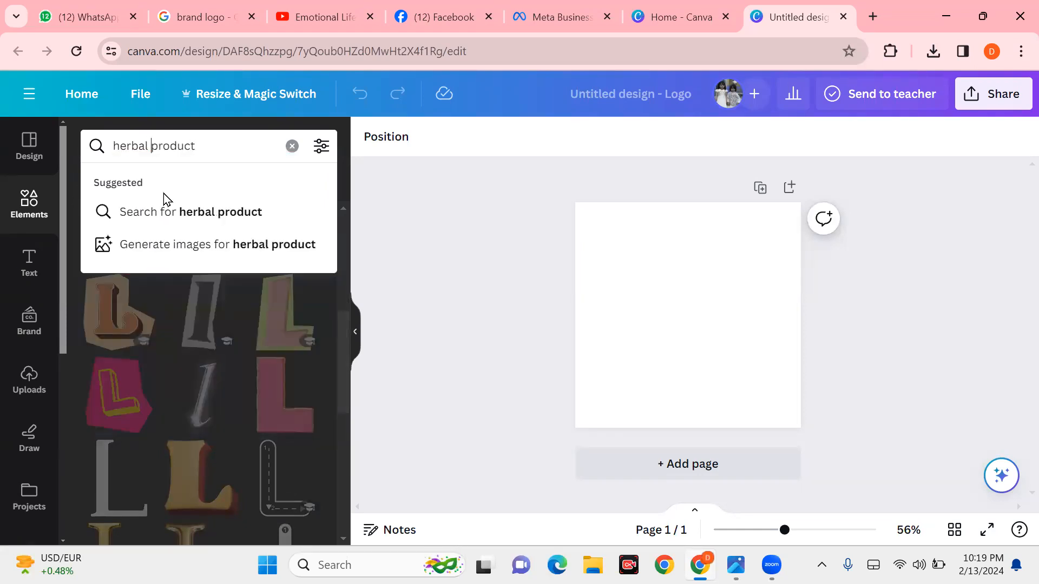
key(Return)
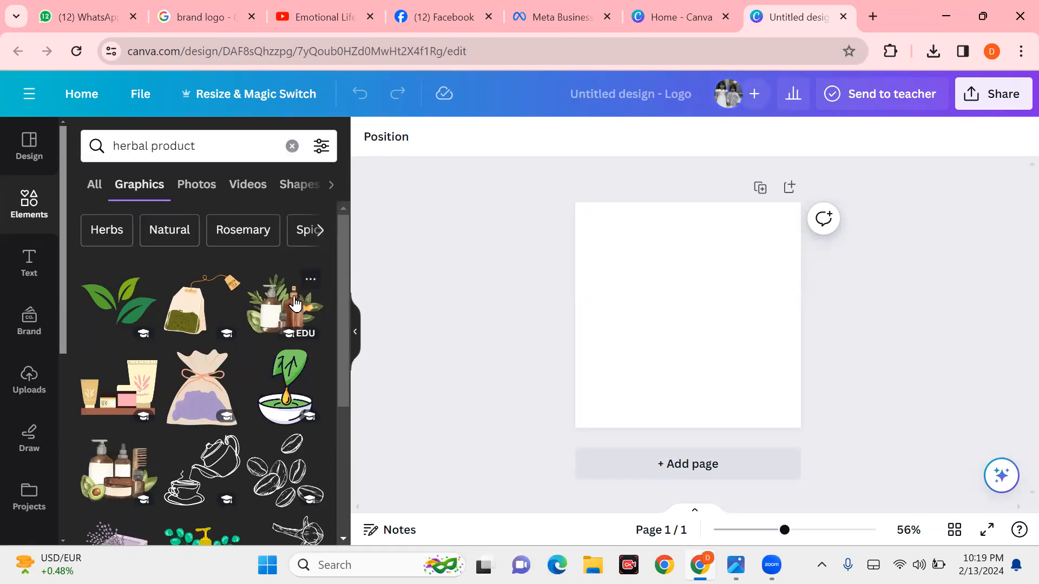
Step: Add the outlined mortar and pestle graphic with two leaves to the blank page and move it to the page's upper part
scroll(295, 304, down, 3)
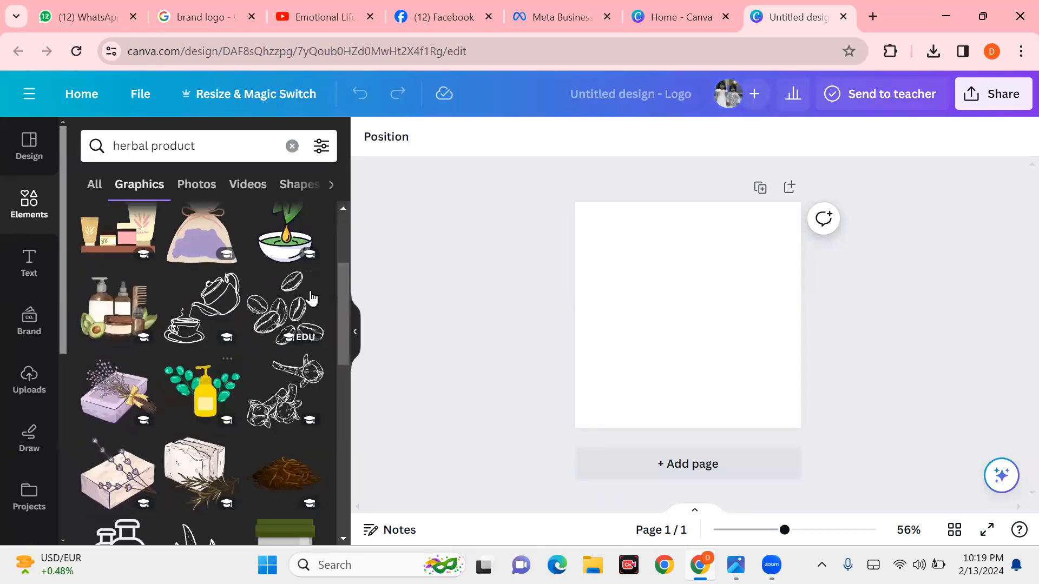
scroll(146, 319, down, 2)
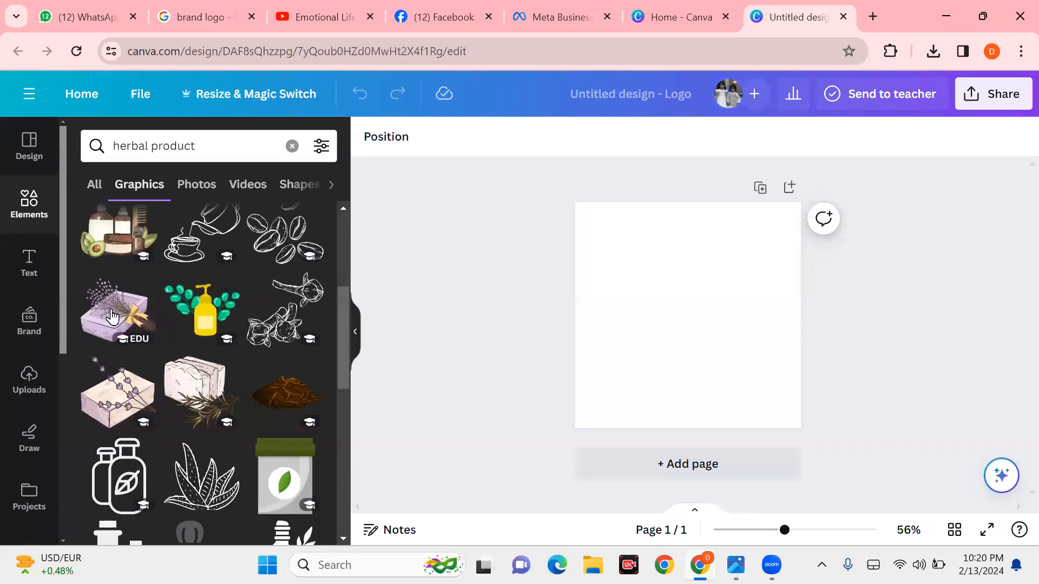
scroll(217, 384, down, 4)
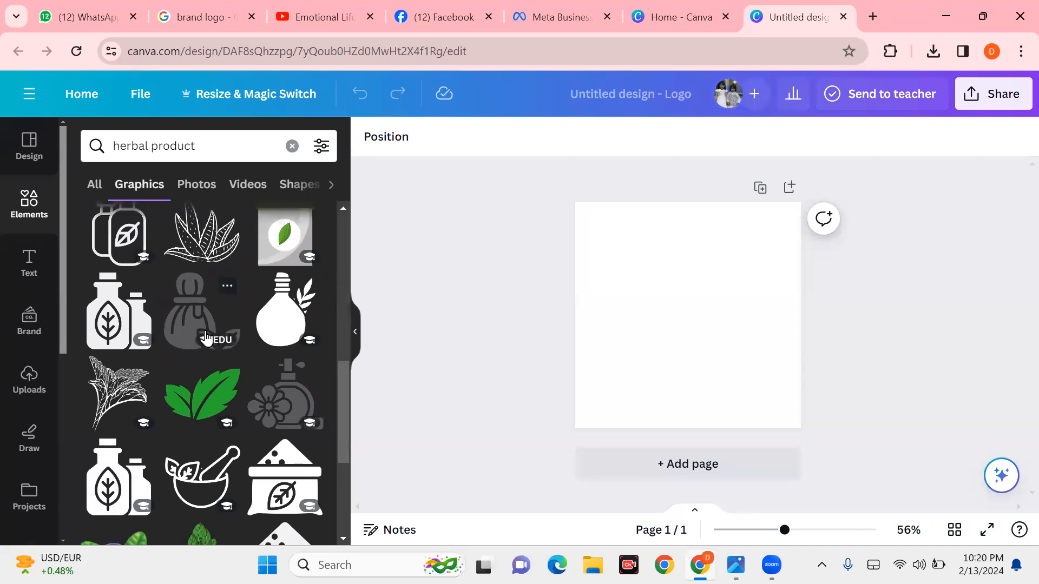
scroll(199, 317, down, 2)
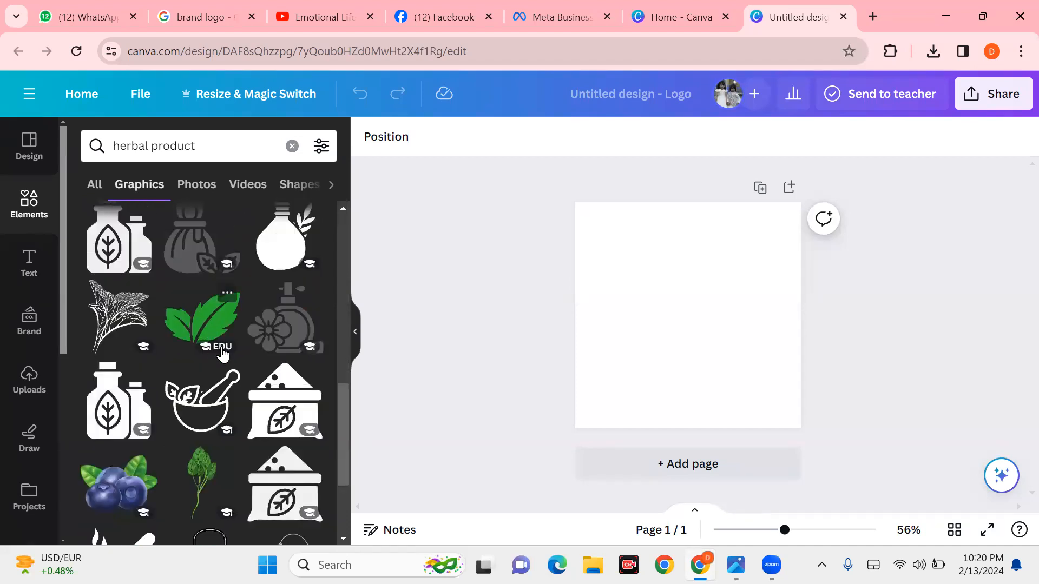
scroll(221, 354, down, 2)
click(205, 324)
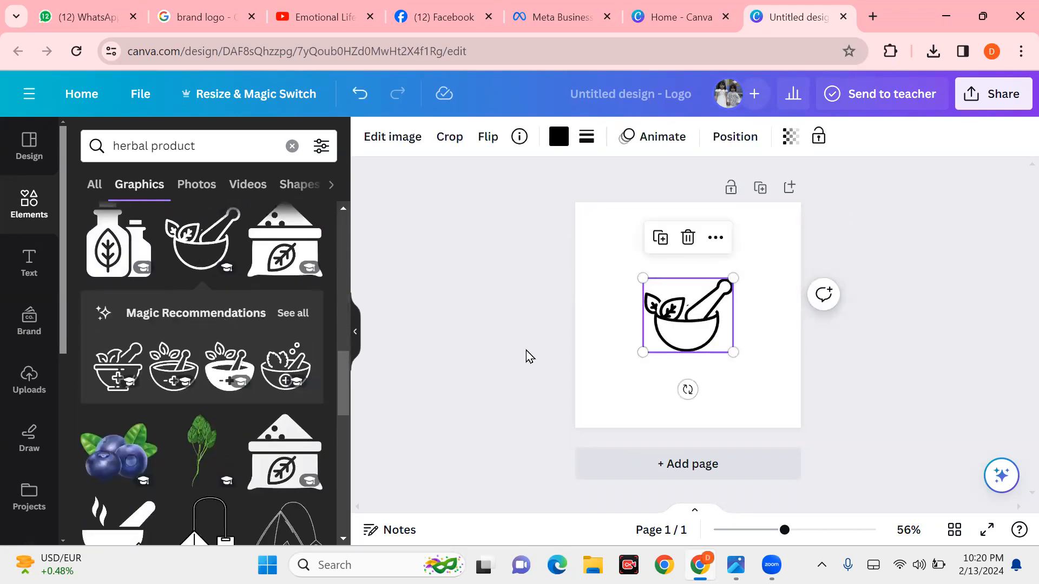
drag(669, 330, 670, 276)
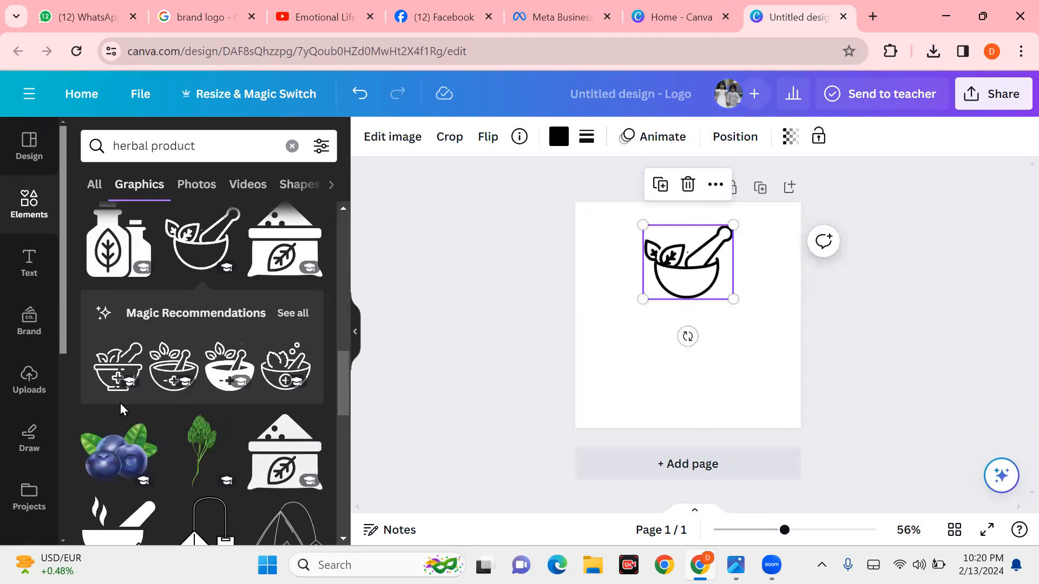
Step: Add the sketched mortar and pestle graphic with a leafy branch and place it below the first mortar graphic
scroll(210, 390, down, 2)
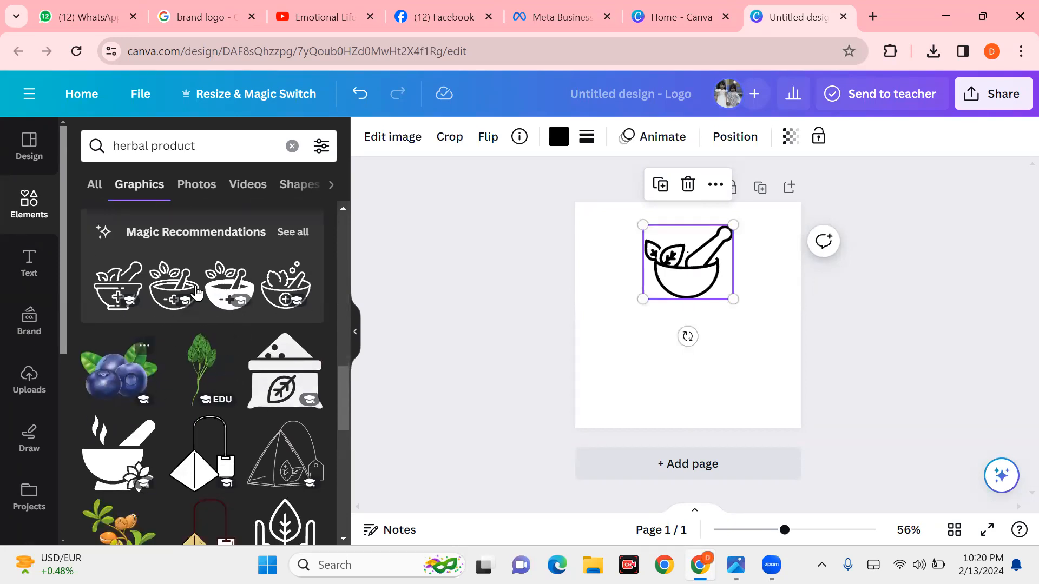
scroll(216, 335, down, 5)
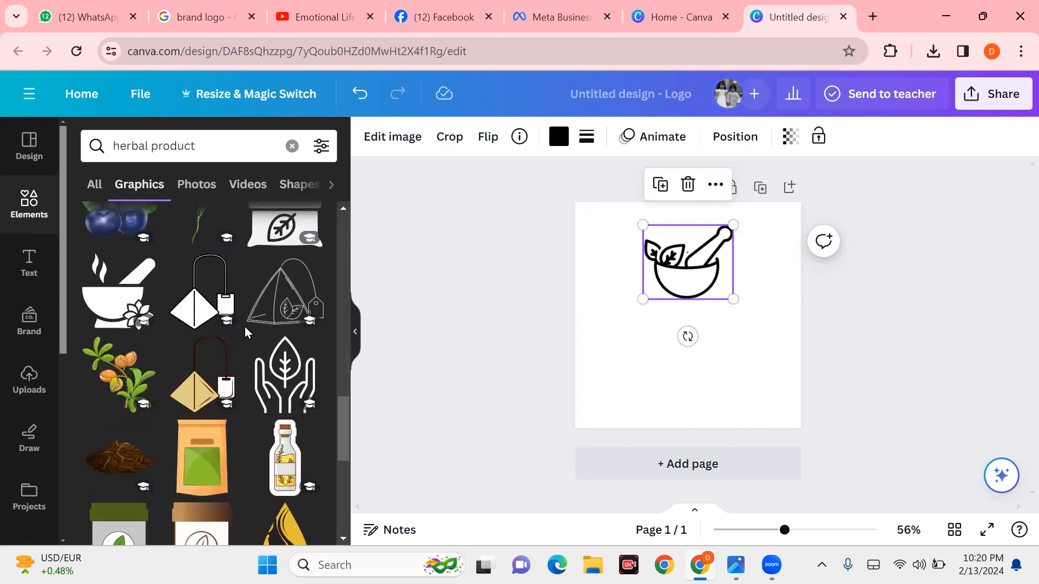
scroll(260, 329, down, 2)
scroll(261, 331, up, 2)
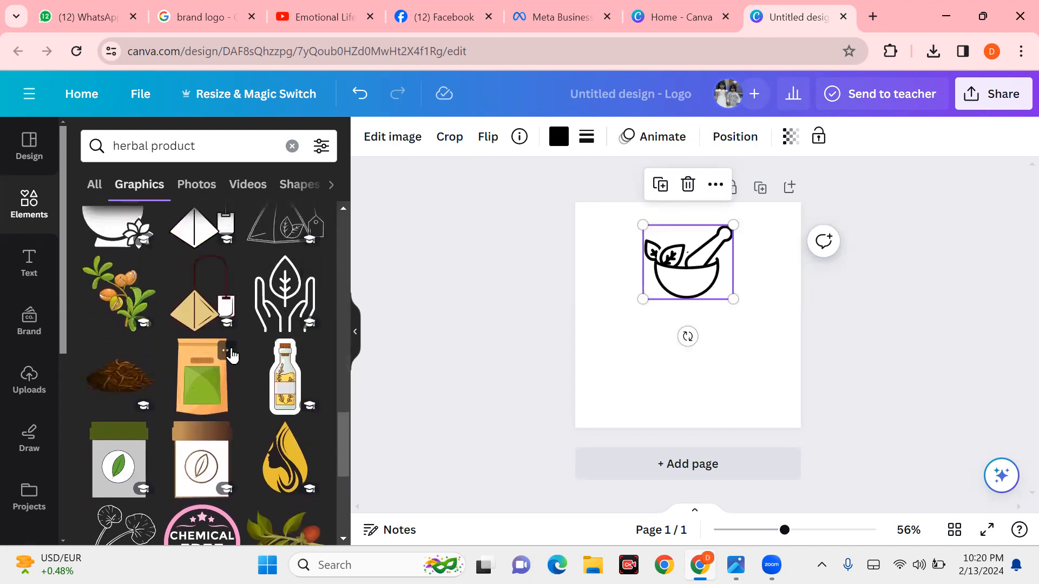
scroll(216, 379, down, 2)
scroll(200, 406, down, 2)
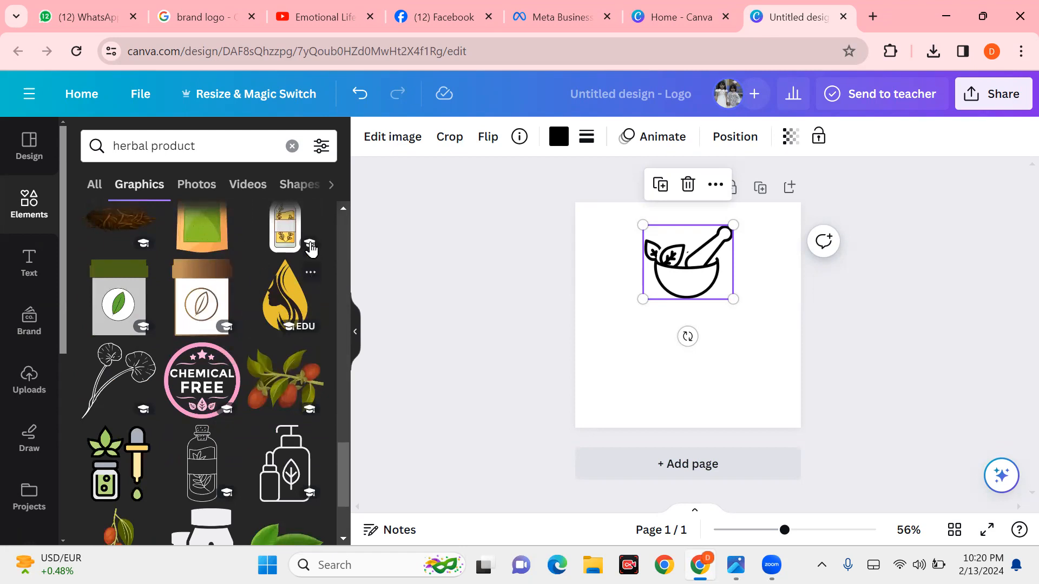
scroll(217, 357, down, 5)
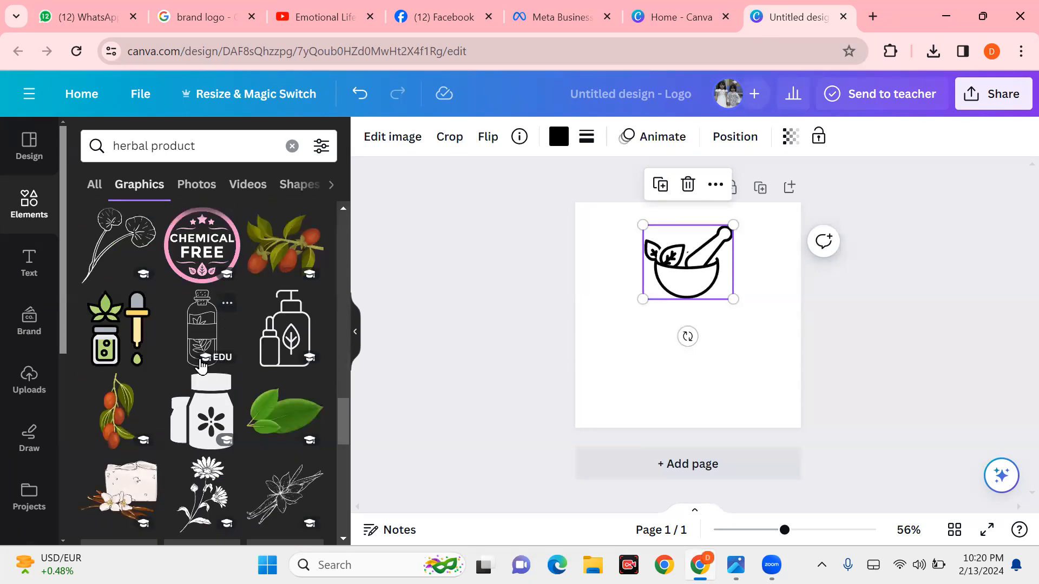
scroll(202, 365, down, 10)
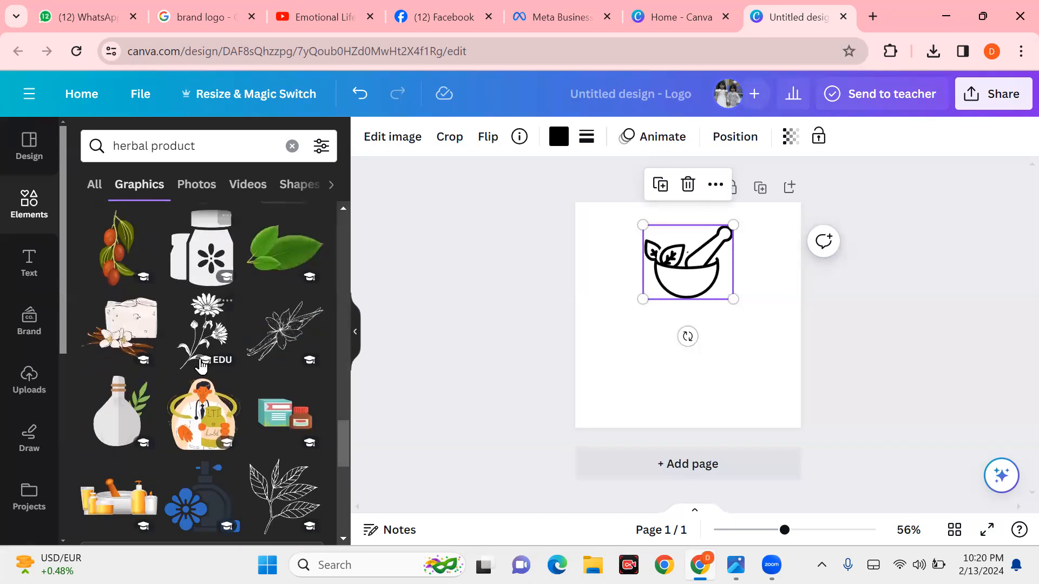
scroll(201, 367, down, 3)
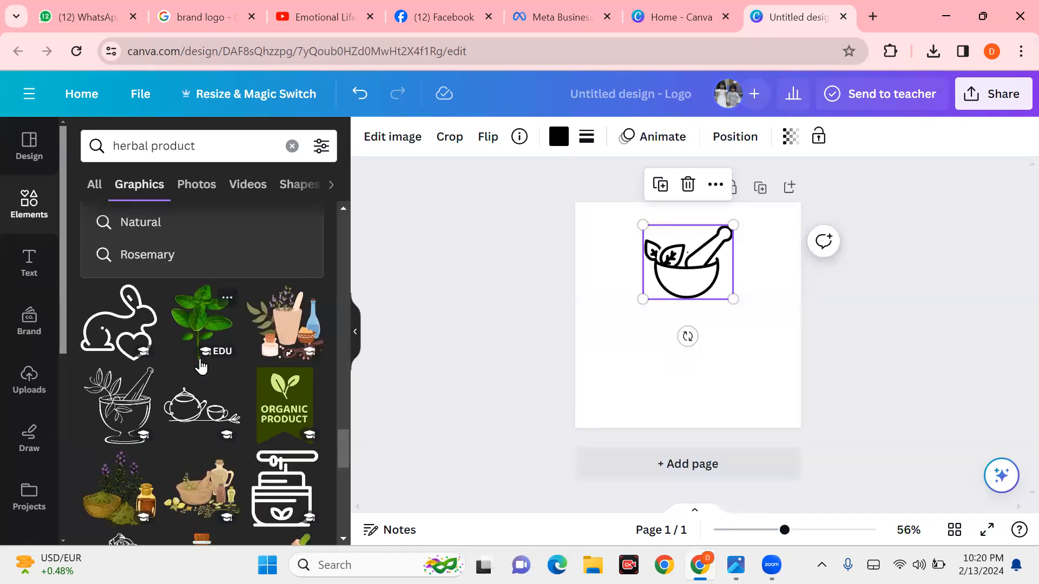
scroll(201, 367, down, 2)
click(120, 325)
drag(692, 333, 696, 393)
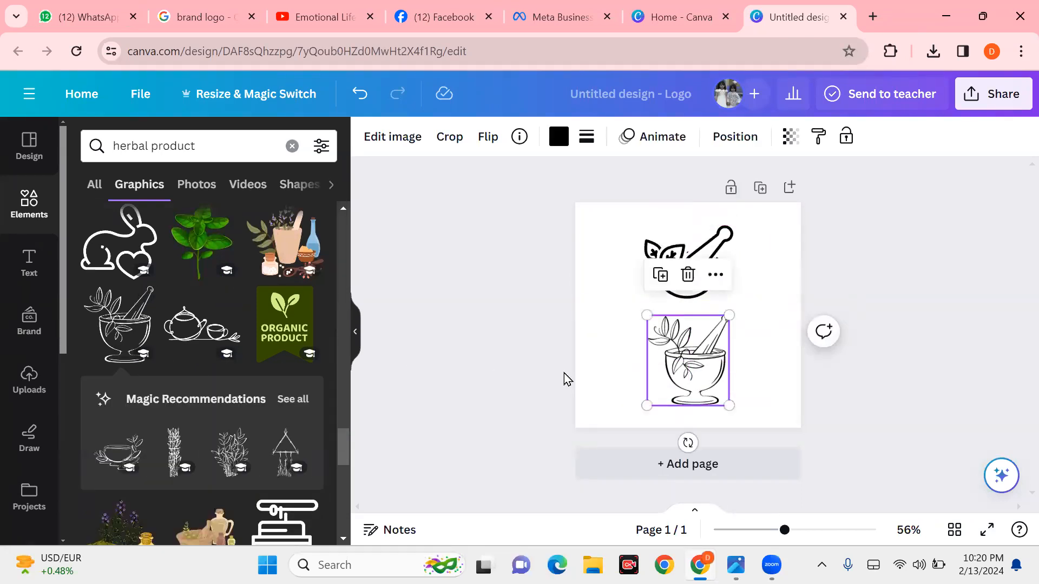
Step: Add the green mortar and pestle graphic with the crescent swoosh and place it at the page's left edge, beside the black mortars
scroll(244, 341, down, 3)
scroll(241, 352, up, 3)
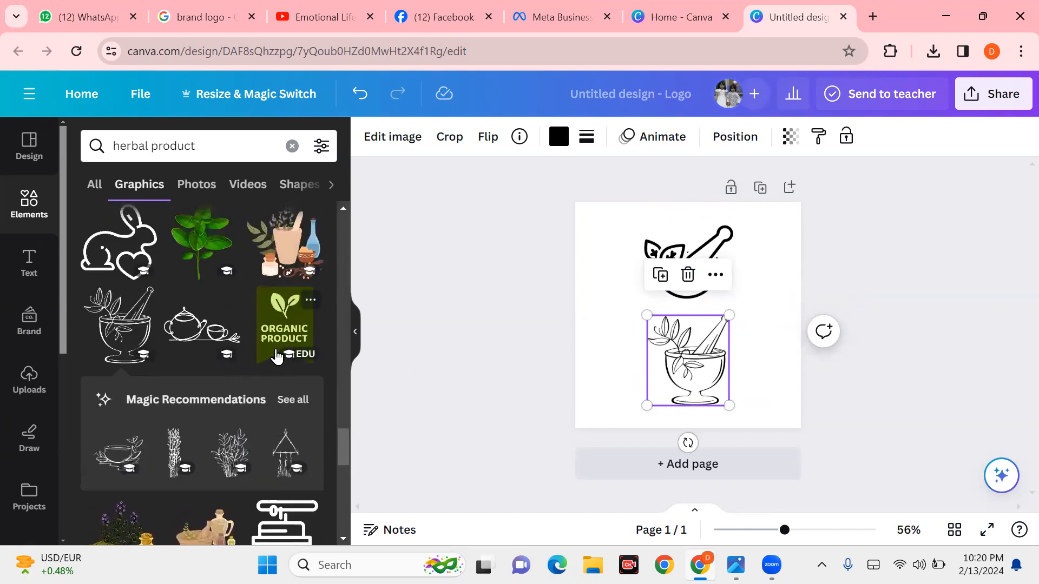
scroll(213, 362, down, 1)
scroll(214, 368, down, 3)
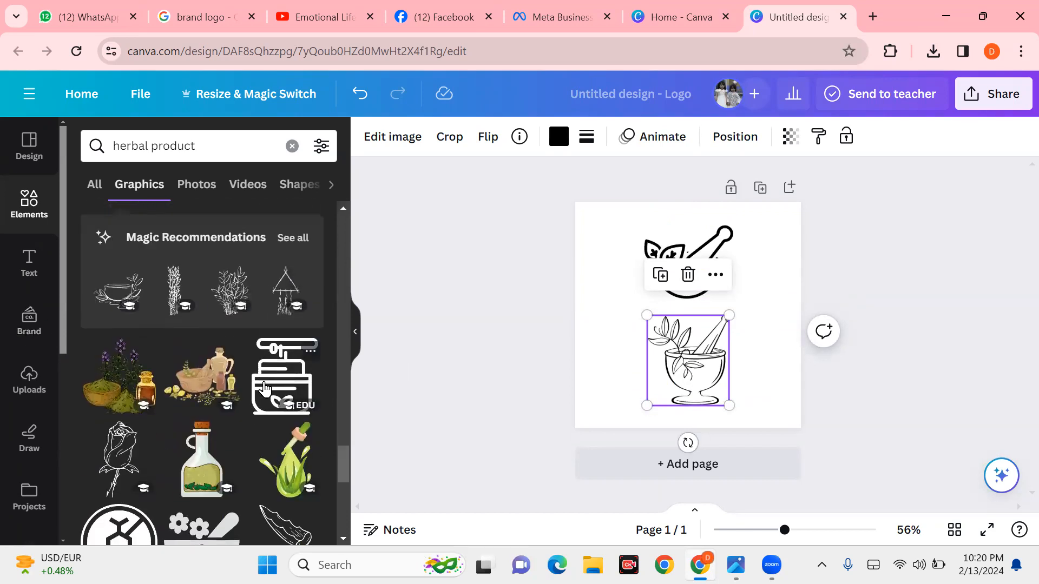
scroll(264, 368, down, 3)
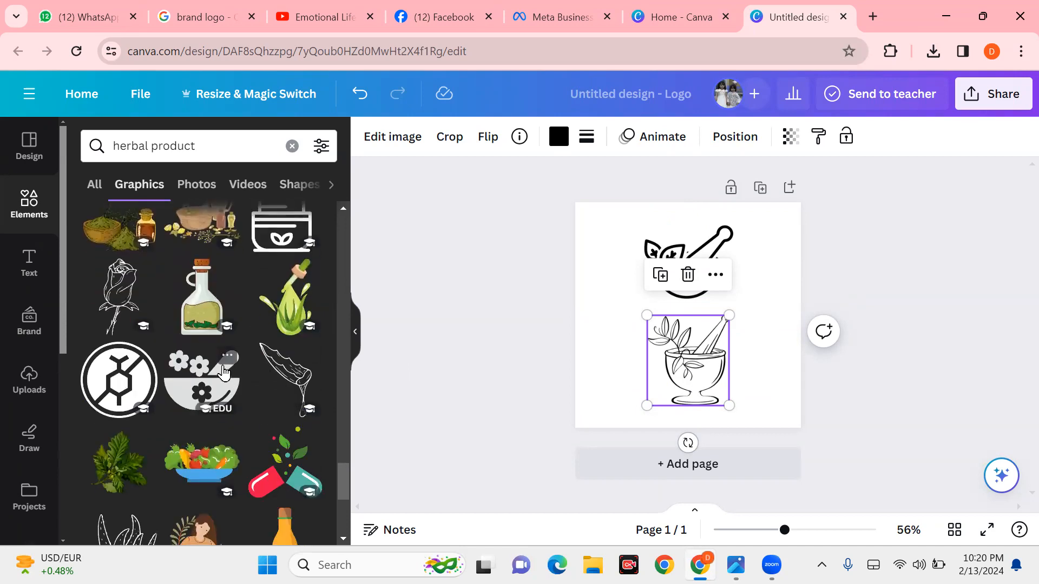
scroll(224, 373, down, 3)
scroll(223, 325, up, 1)
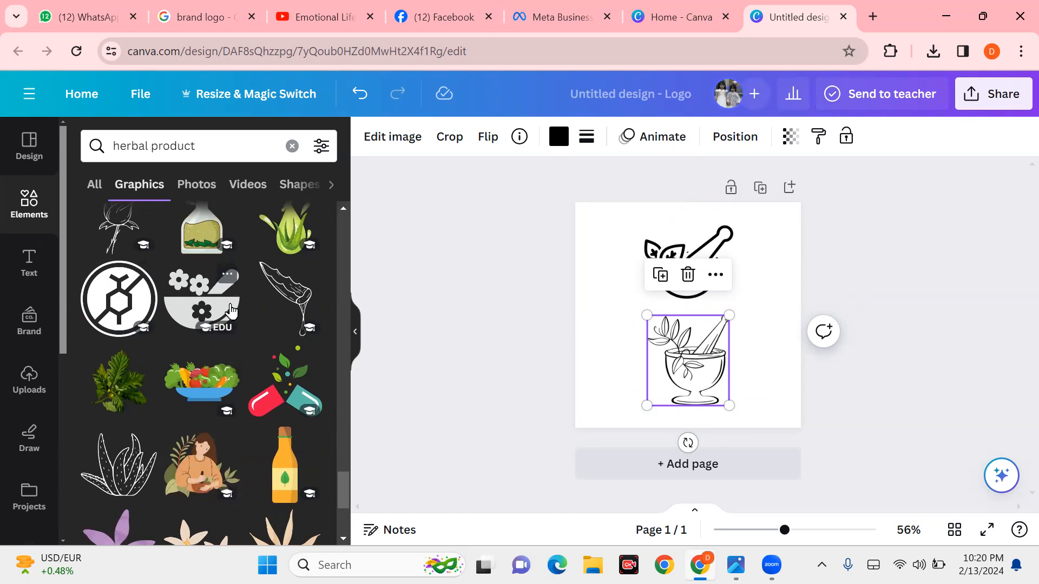
scroll(227, 329, down, 2)
scroll(228, 328, down, 3)
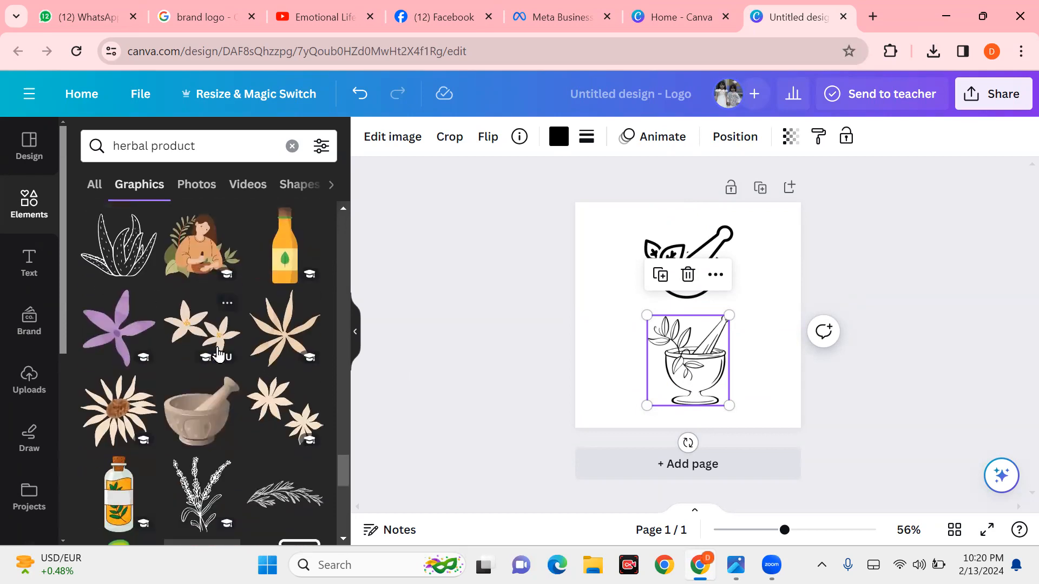
scroll(218, 355, down, 3)
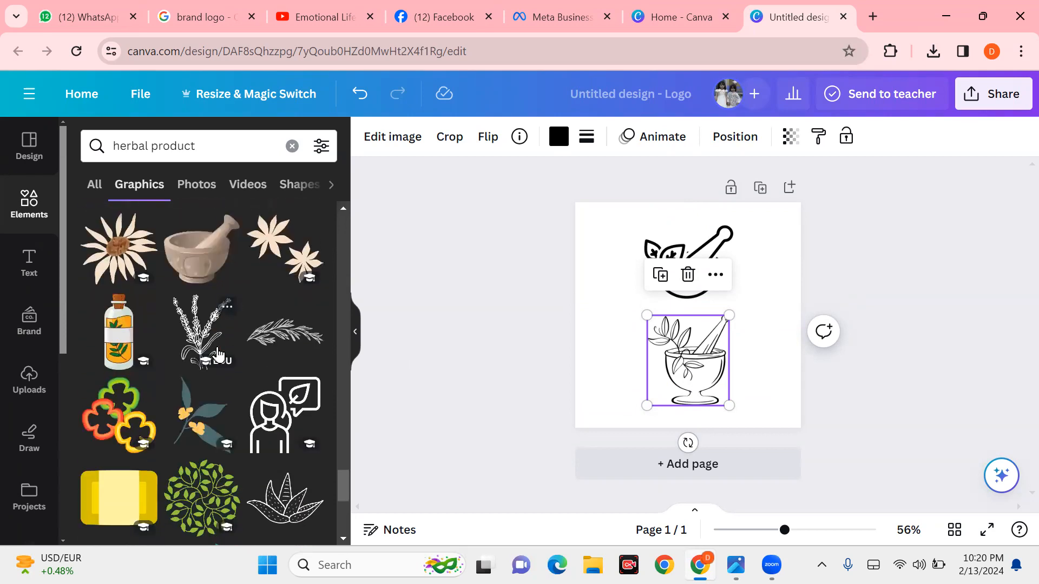
scroll(218, 355, down, 4)
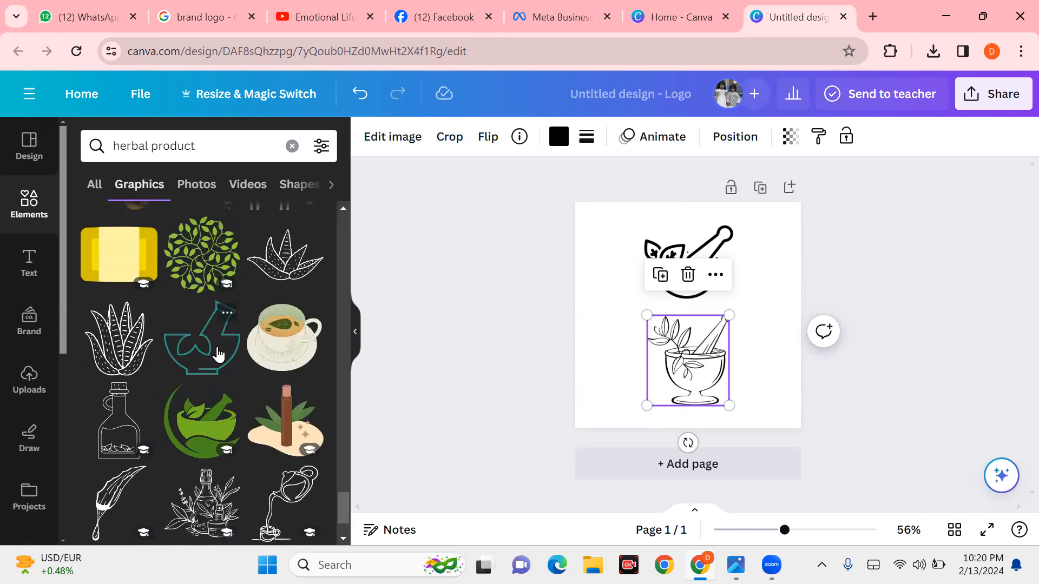
scroll(218, 355, down, 2)
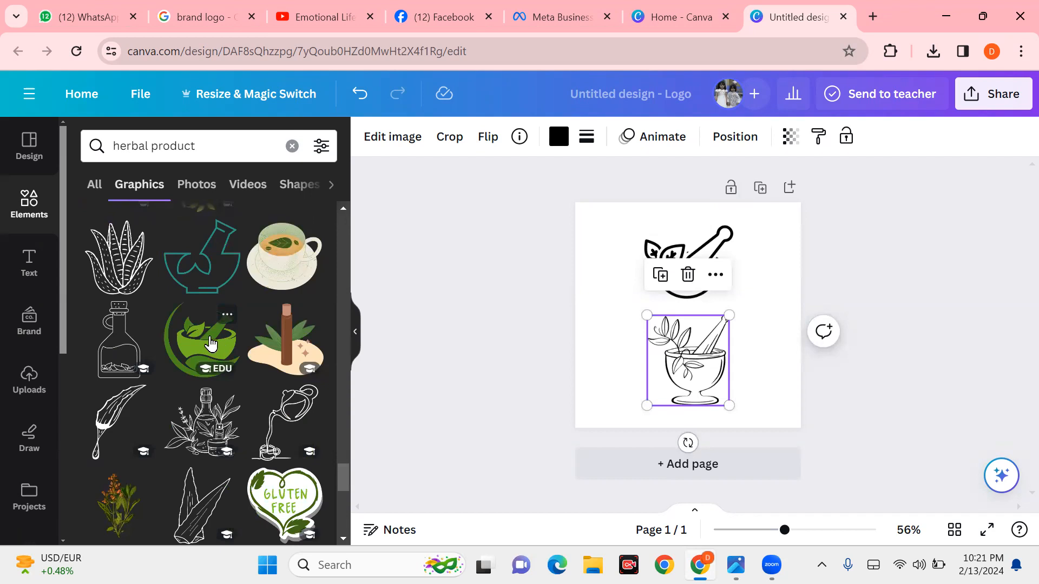
click(210, 343)
drag(679, 305, 592, 282)
Step: Open all magic recommendations for the green mortar graphic and browse the similar herbal and leaf-cross designs
scroll(219, 363, down, 3)
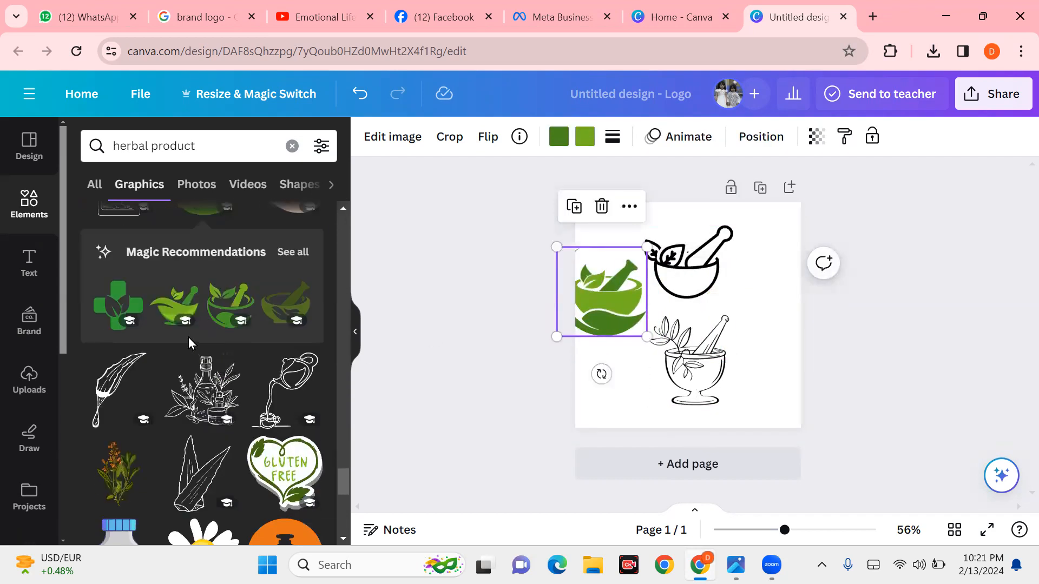
click(298, 253)
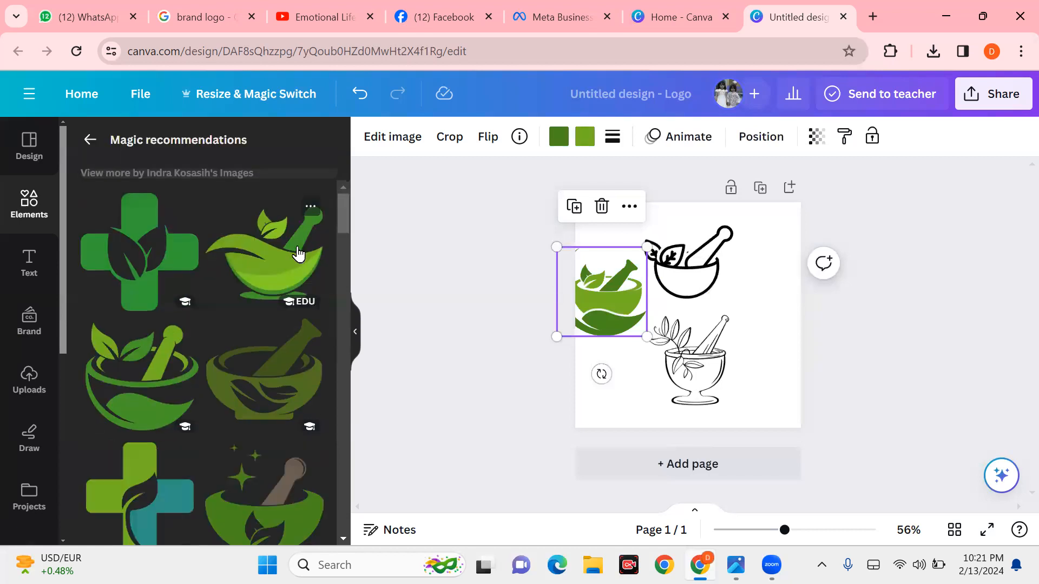
scroll(202, 343, down, 5)
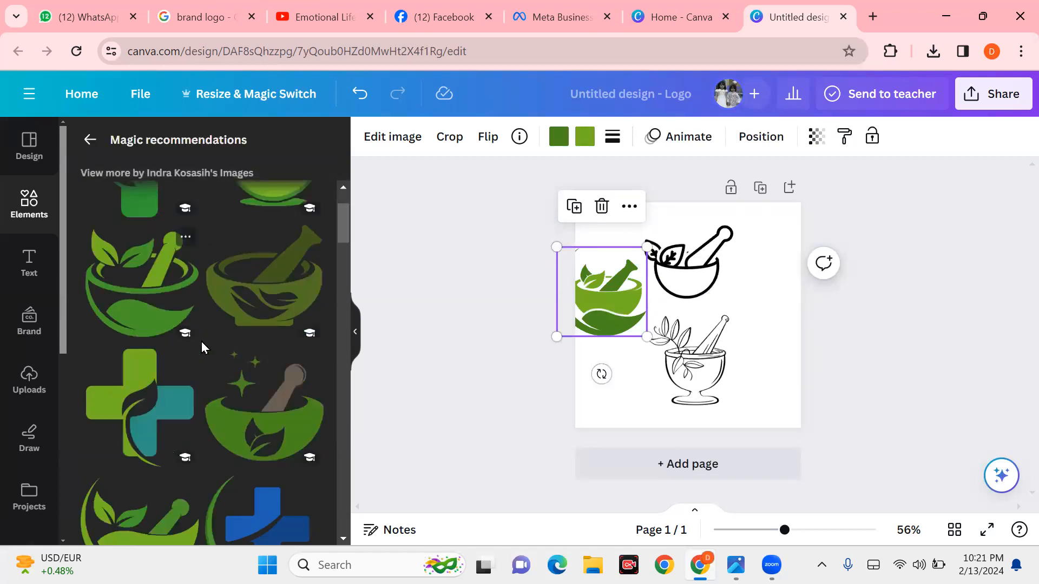
scroll(247, 311, down, 4)
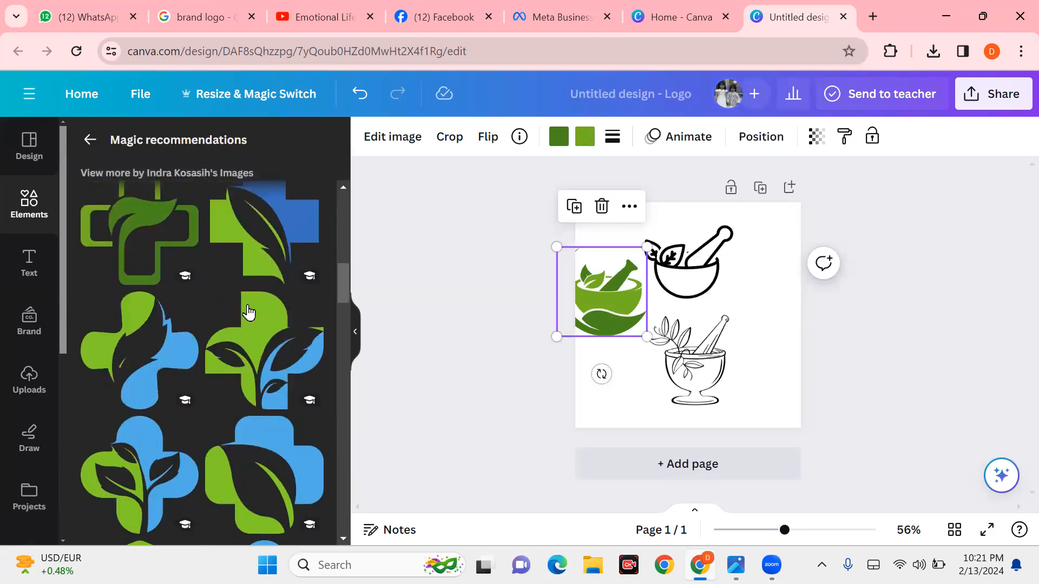
scroll(248, 313, down, 2)
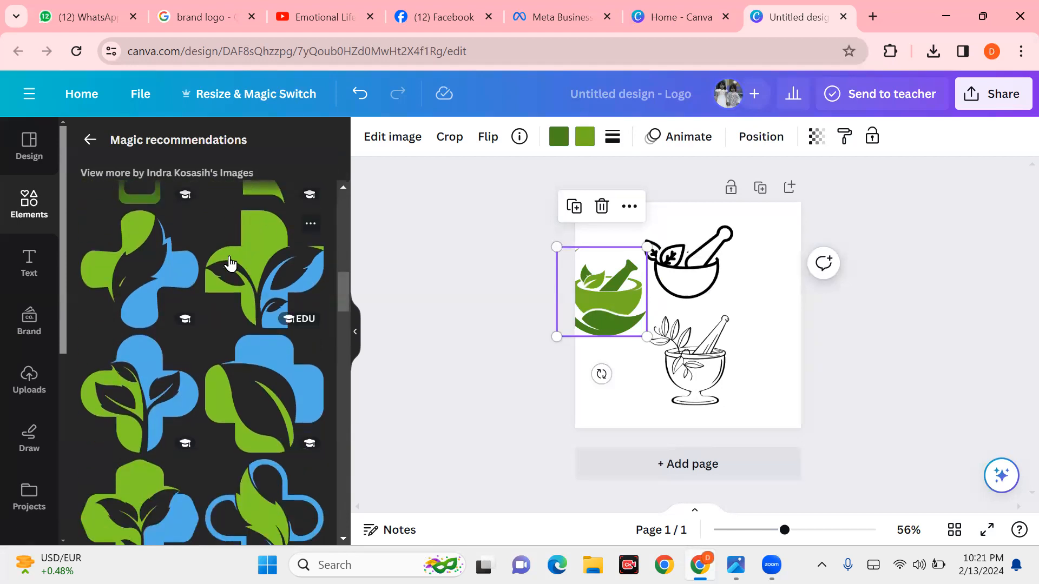
scroll(155, 397, down, 2)
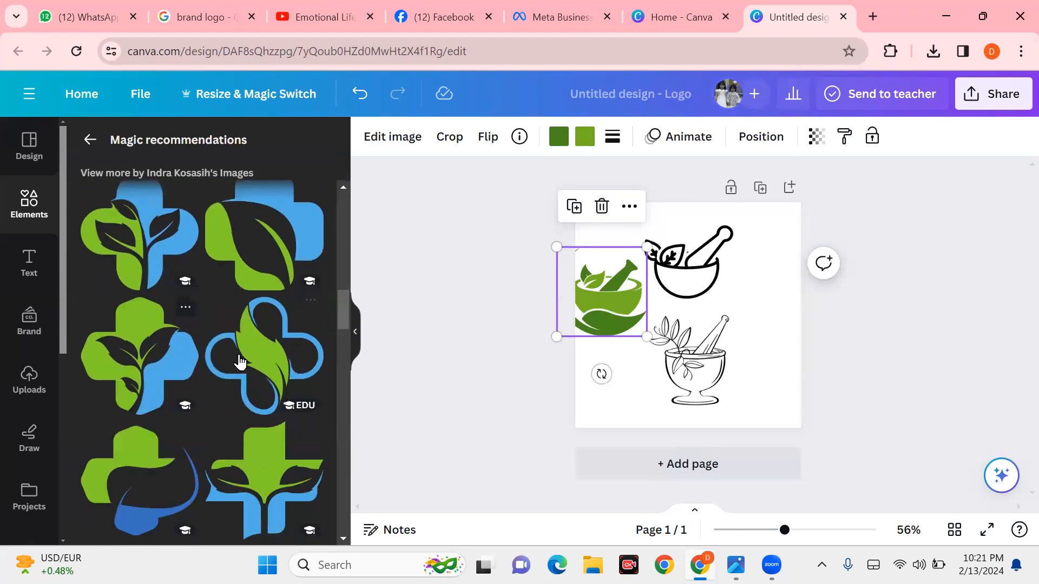
scroll(254, 379, down, 2)
scroll(260, 393, down, 5)
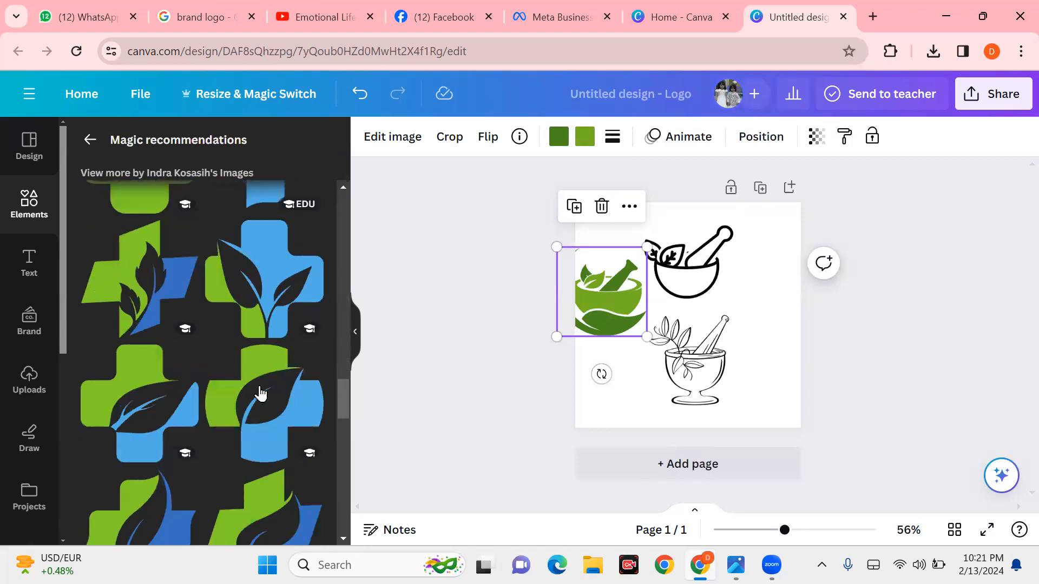
scroll(260, 393, down, 6)
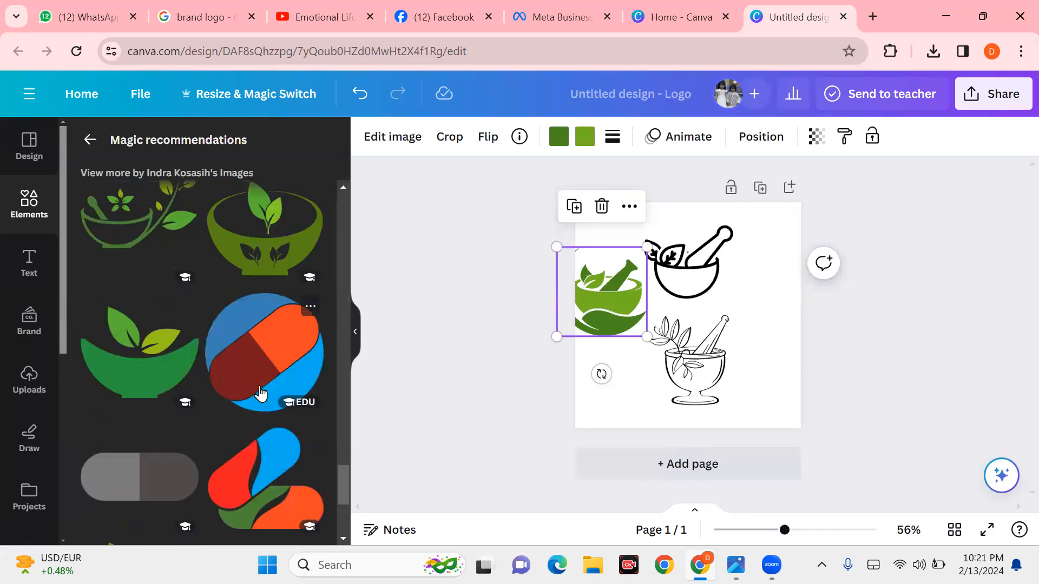
scroll(260, 394, down, 5)
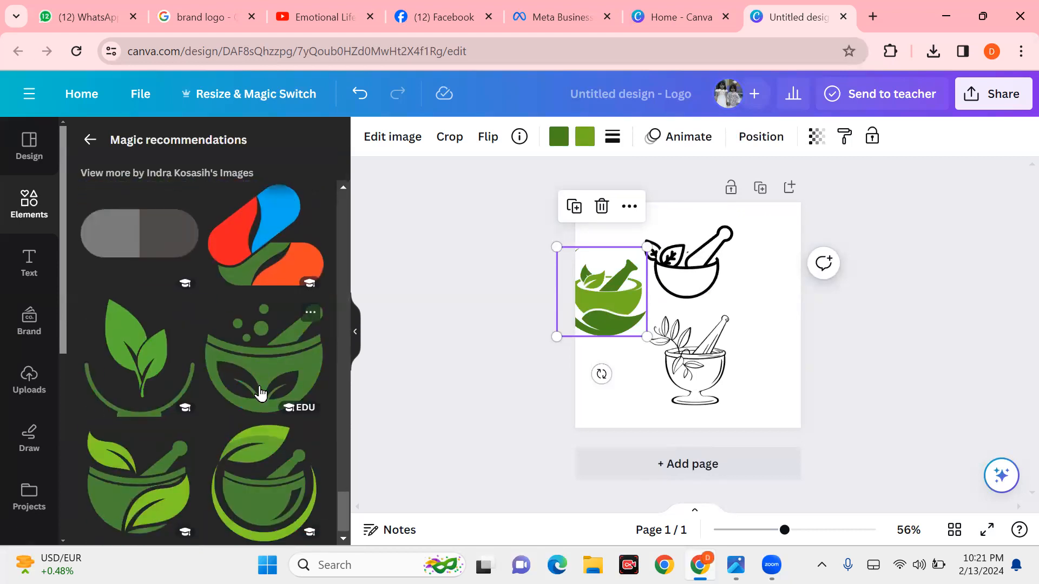
scroll(260, 396, up, 2)
Step: Spread out the three graphics, shifting both black mortars toward the page's right side and the green mortar fully onto the page
click(706, 384)
drag(705, 383, 756, 383)
click(690, 288)
drag(690, 288, 727, 281)
click(614, 321)
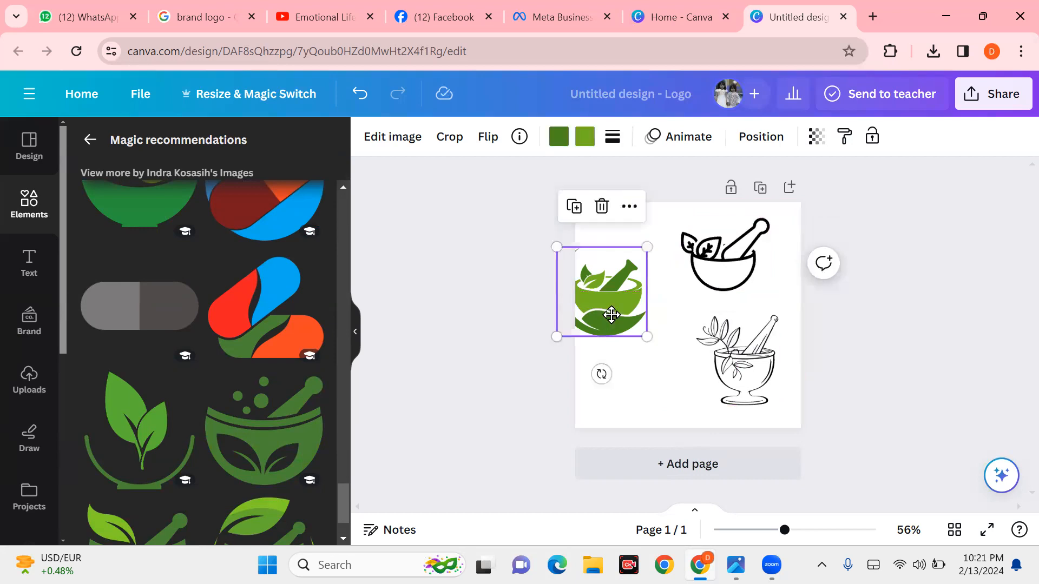
drag(614, 322, 642, 329)
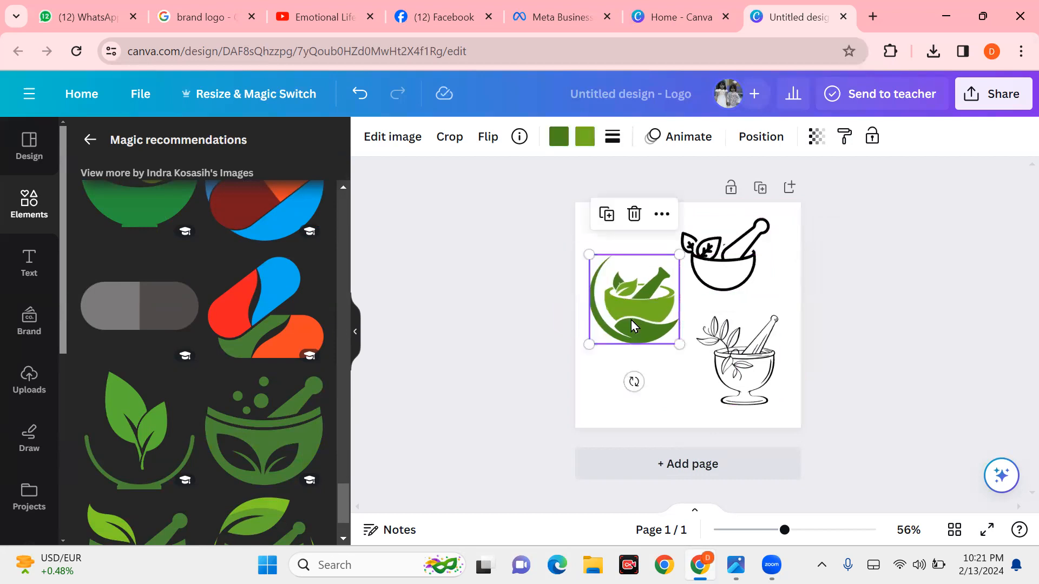
Step: Move both black mortar graphics off the page and center the green mortar graphic on it
click(750, 367)
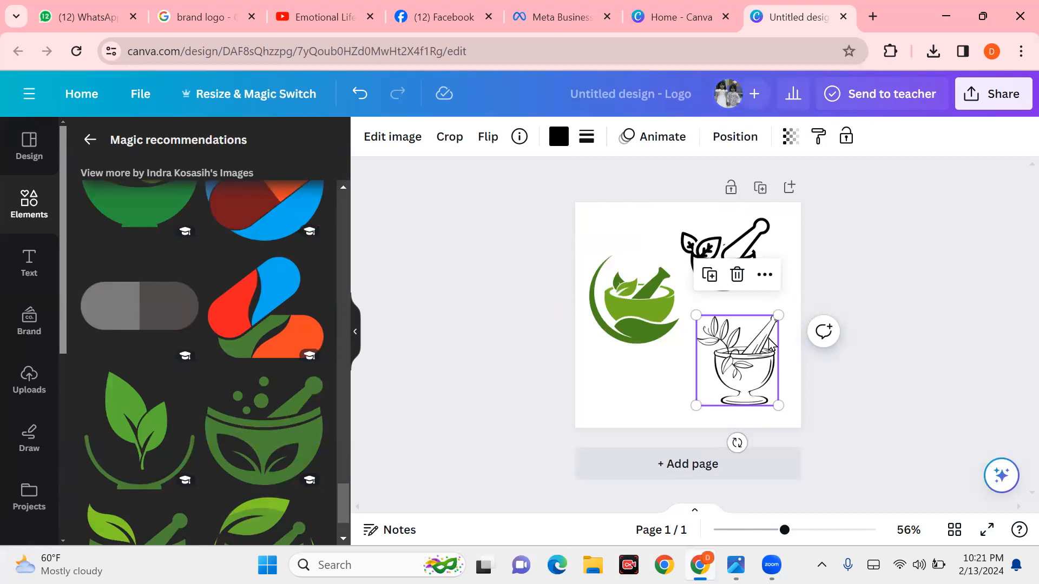
click(727, 250)
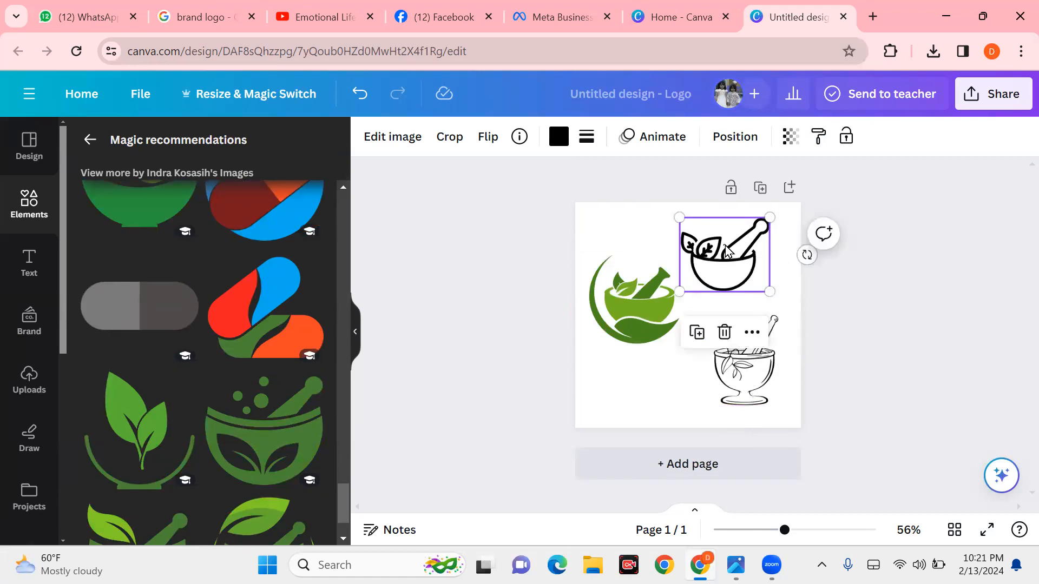
drag(737, 246, 909, 230)
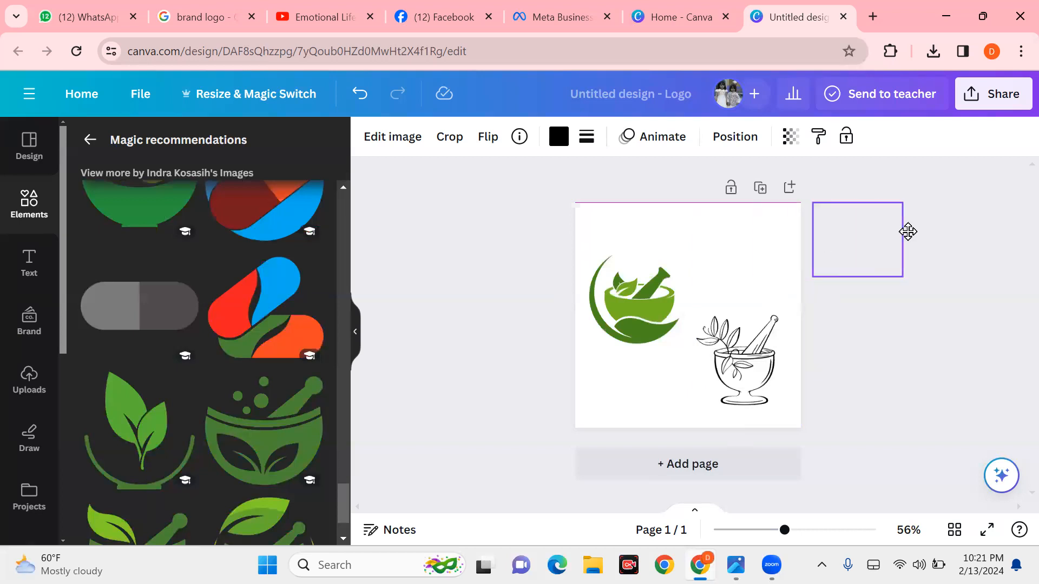
drag(752, 373, 1010, 306)
click(719, 343)
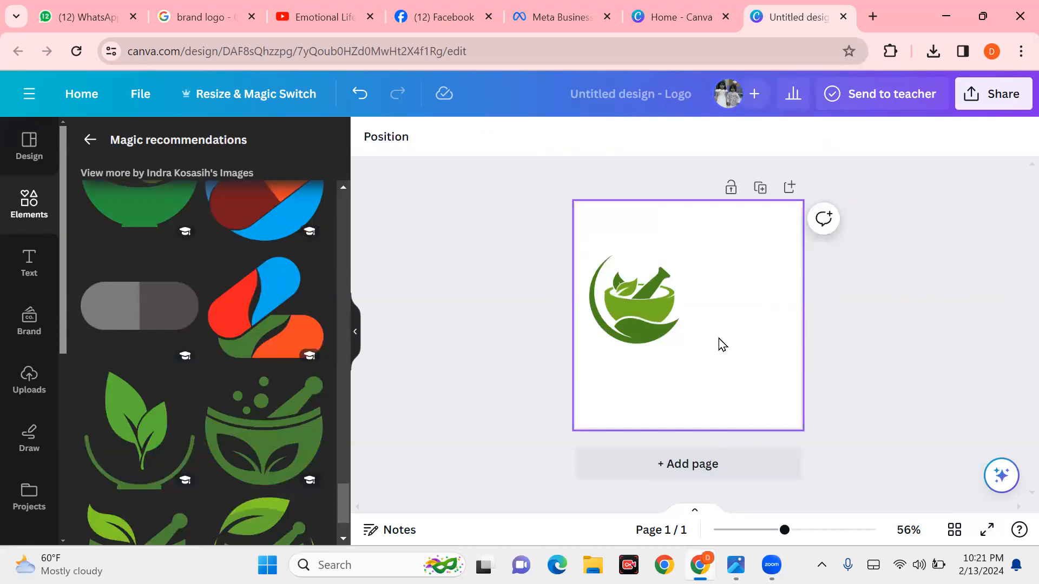
drag(622, 324, 676, 330)
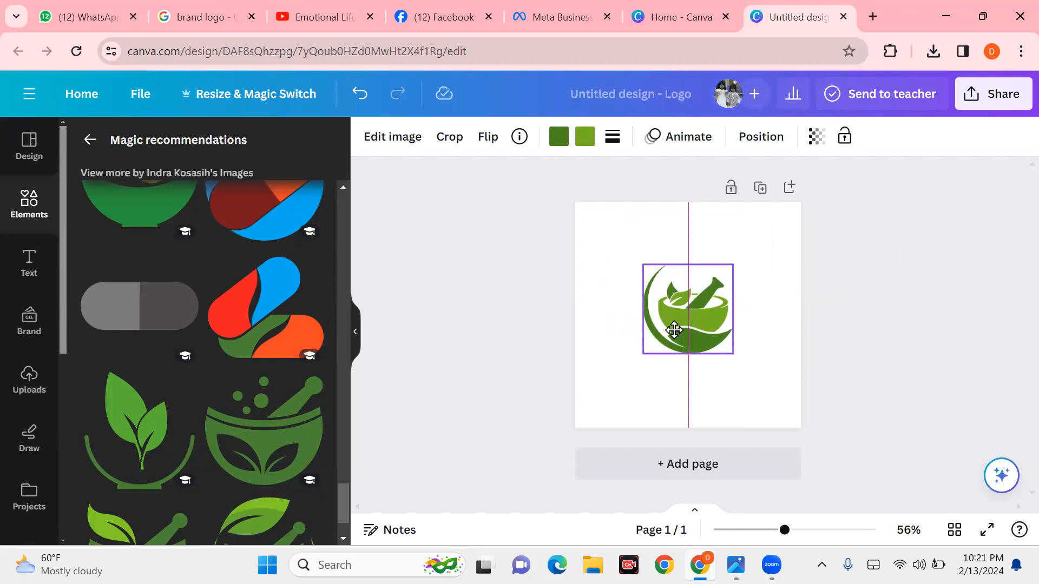
drag(674, 330, 675, 331)
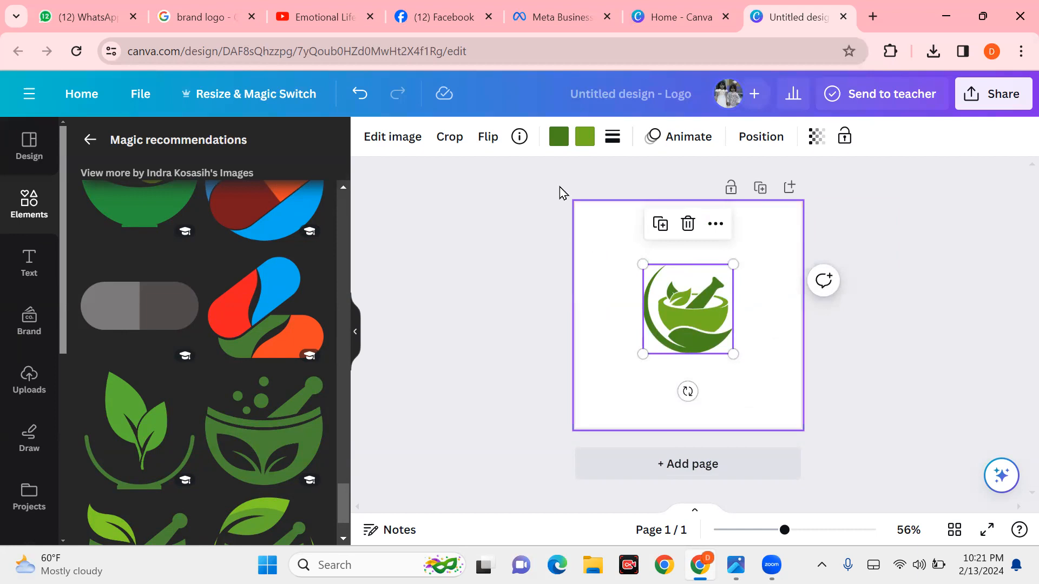
Step: Try two brown Brand Kit shades on the light green parts of the mortar graphic, then undo both color changes
click(554, 141)
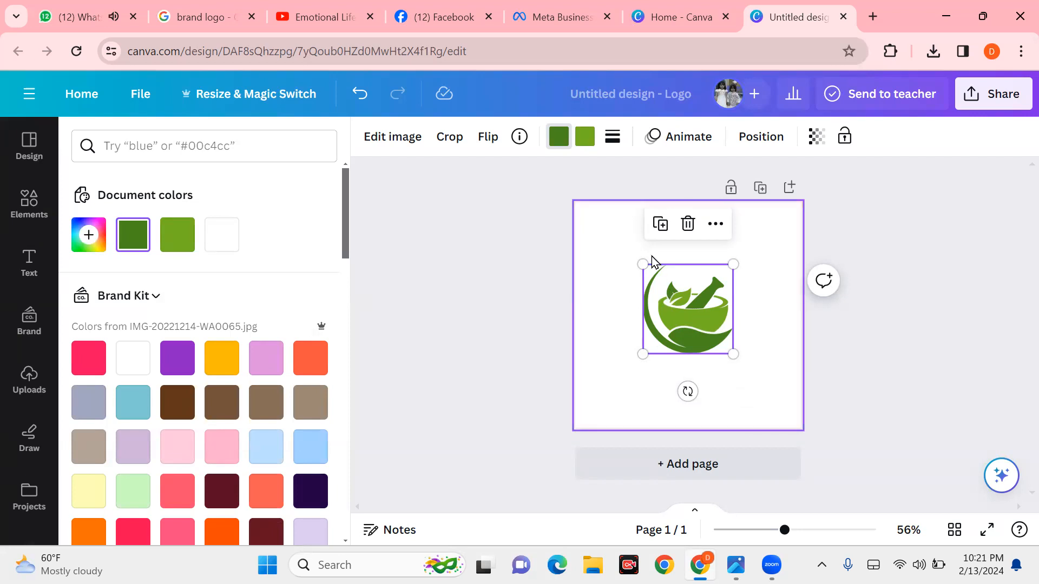
click(585, 136)
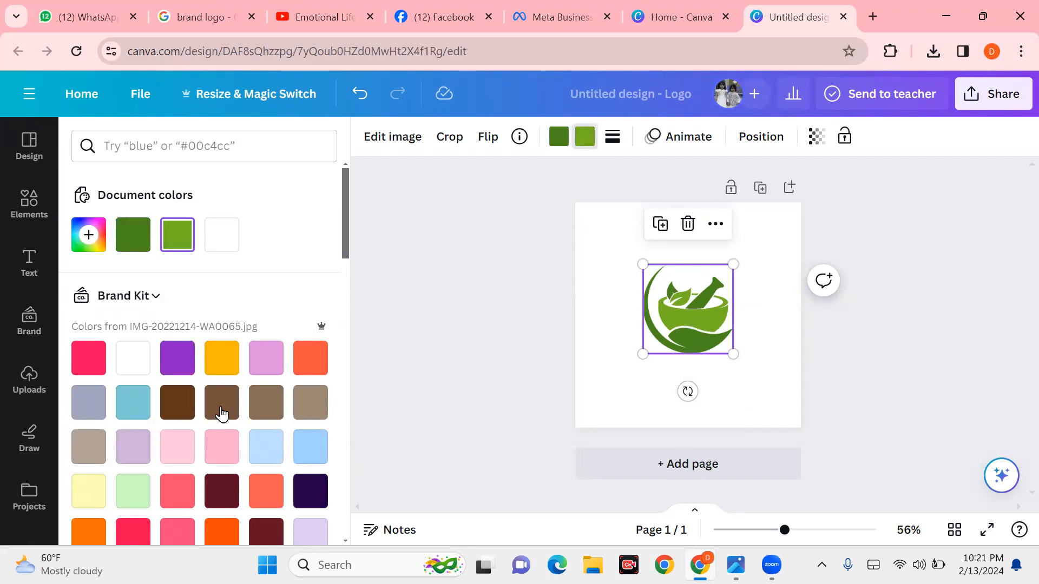
click(223, 405)
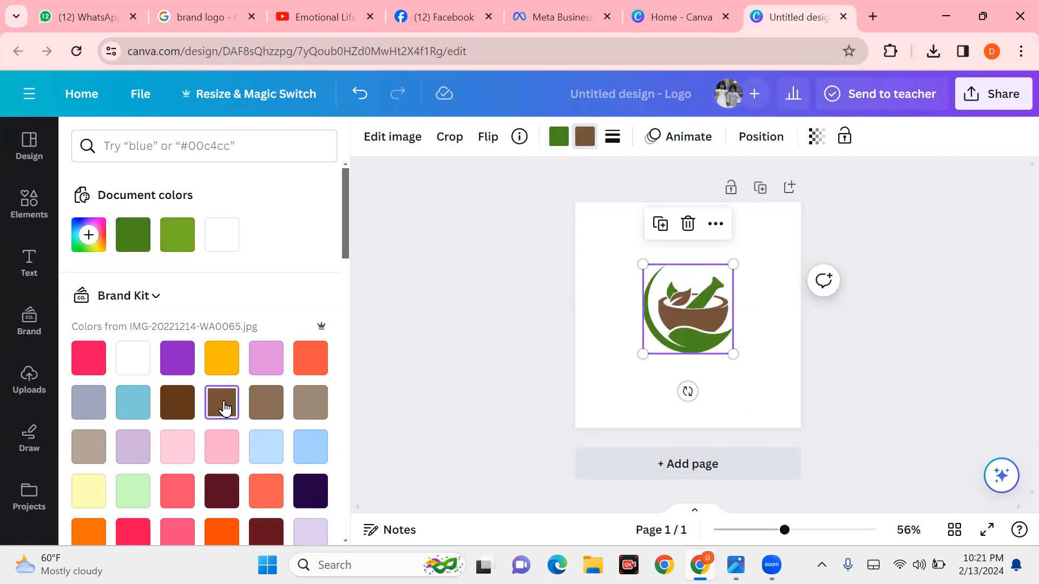
click(256, 407)
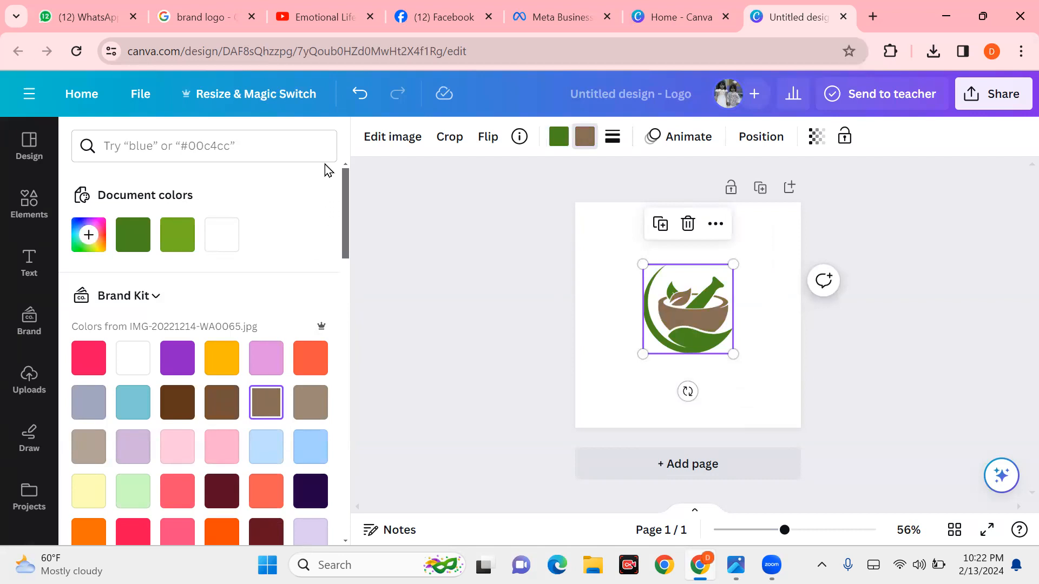
click(359, 96)
click(358, 95)
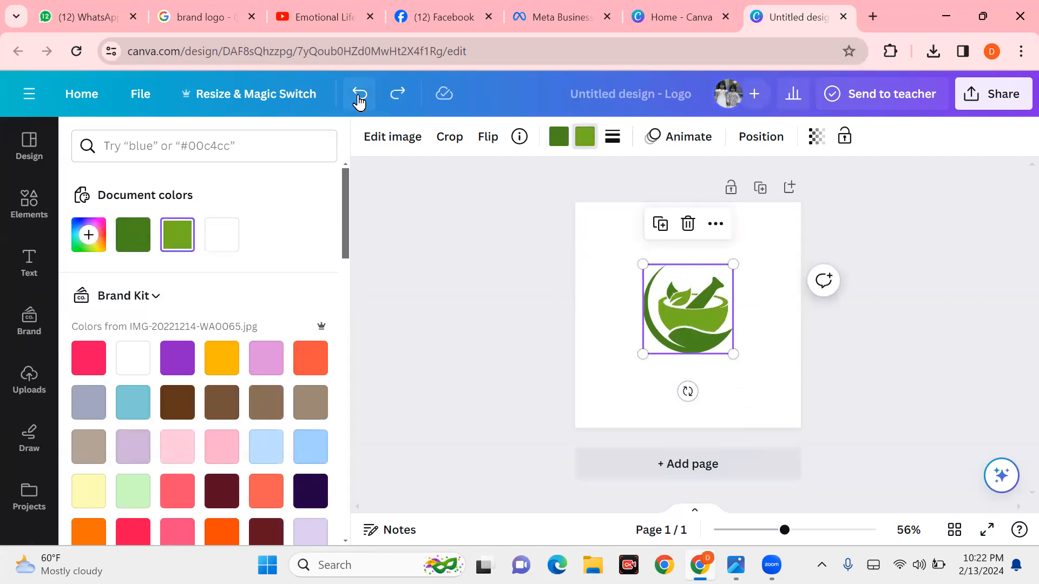
click(534, 363)
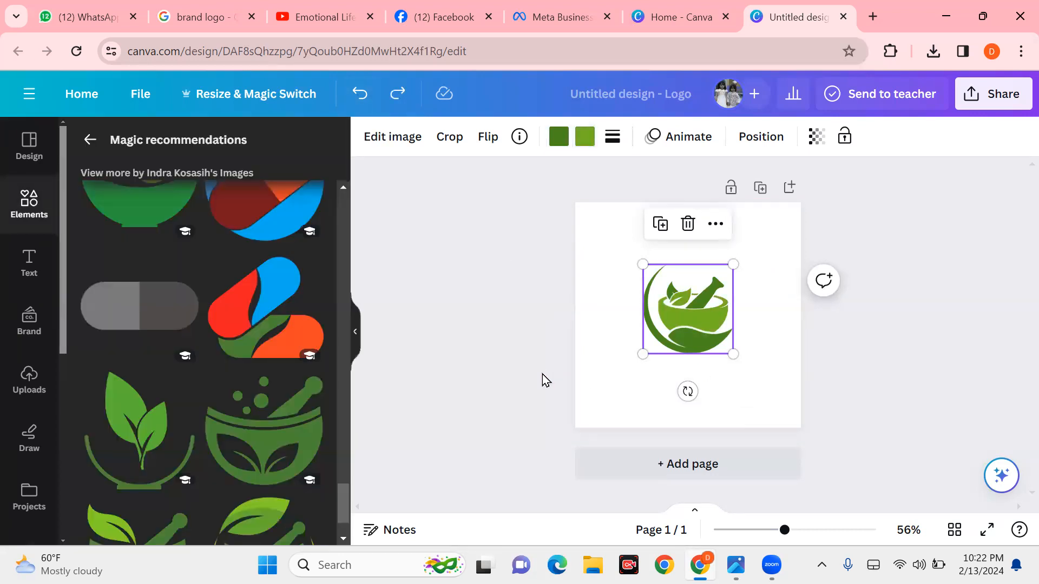
click(474, 342)
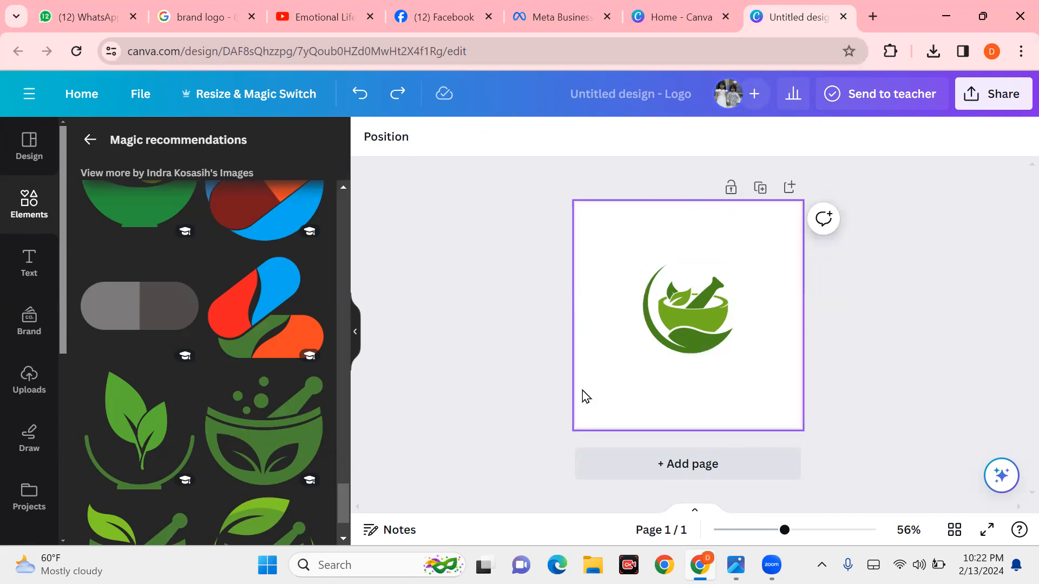
Step: Add a body text box to the page reading "Herbal Beauty"
click(29, 265)
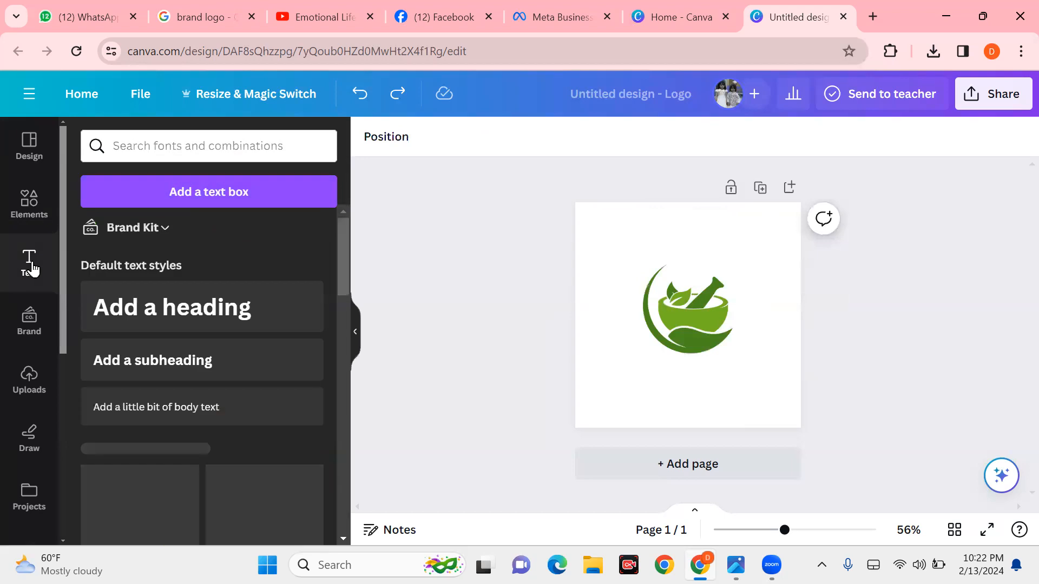
click(205, 409)
text(He)
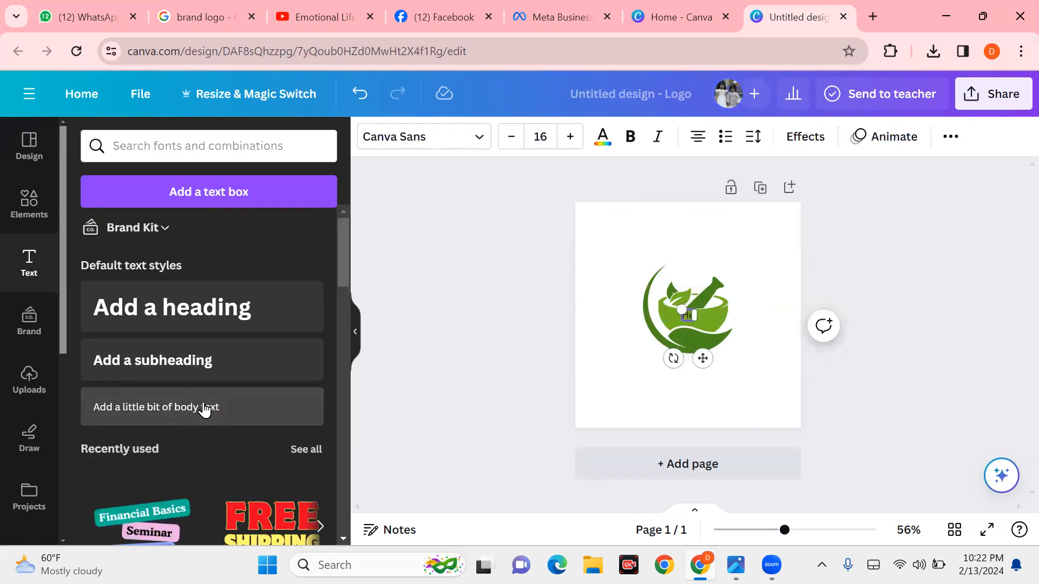
text(rbal Beauty)
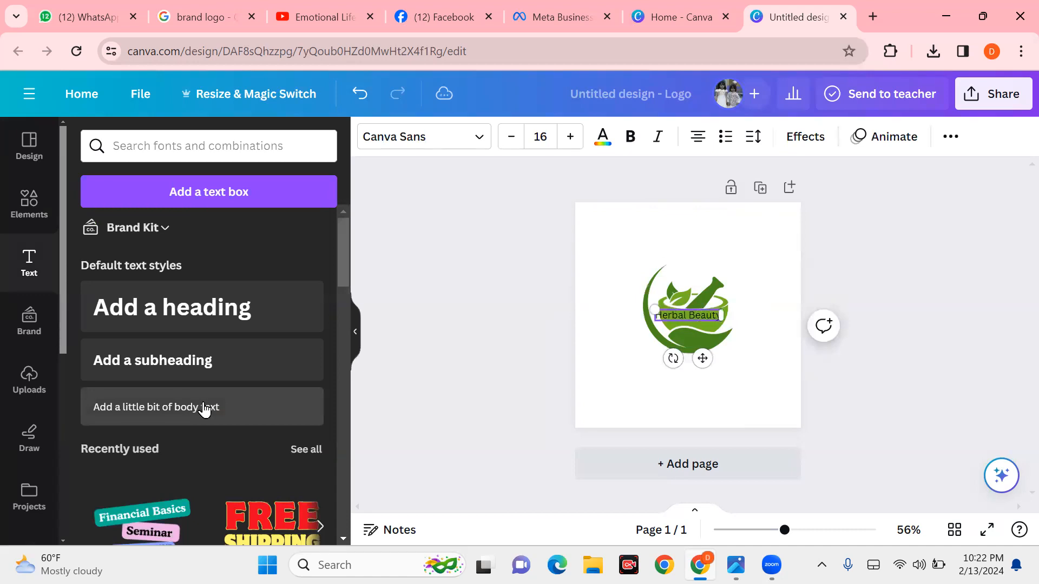
Step: Extend the brand text to read "Herbal Beauty Ptoducts" and place it just below the mortar graphic
text( P)
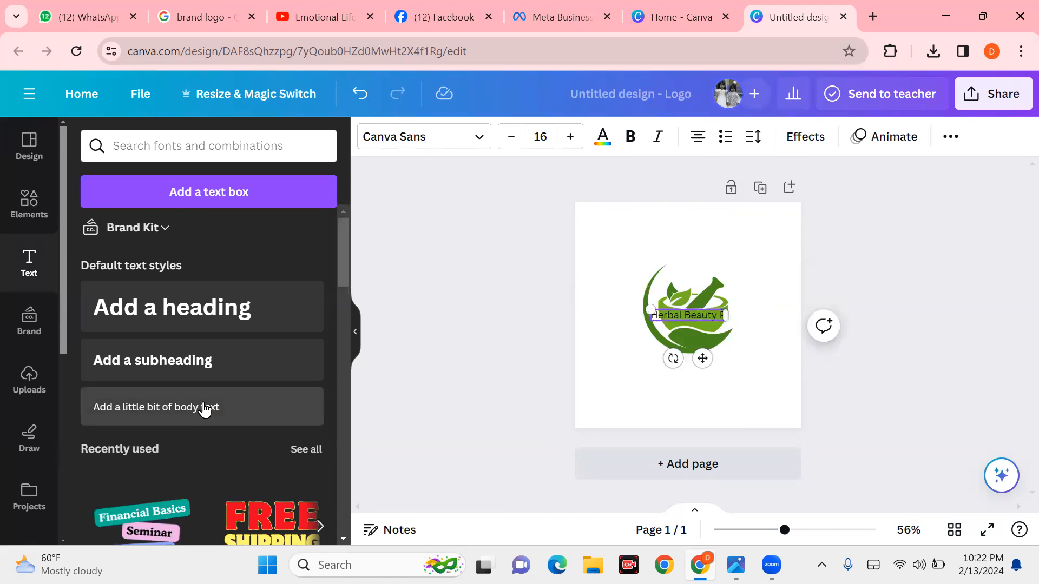
text(toducts)
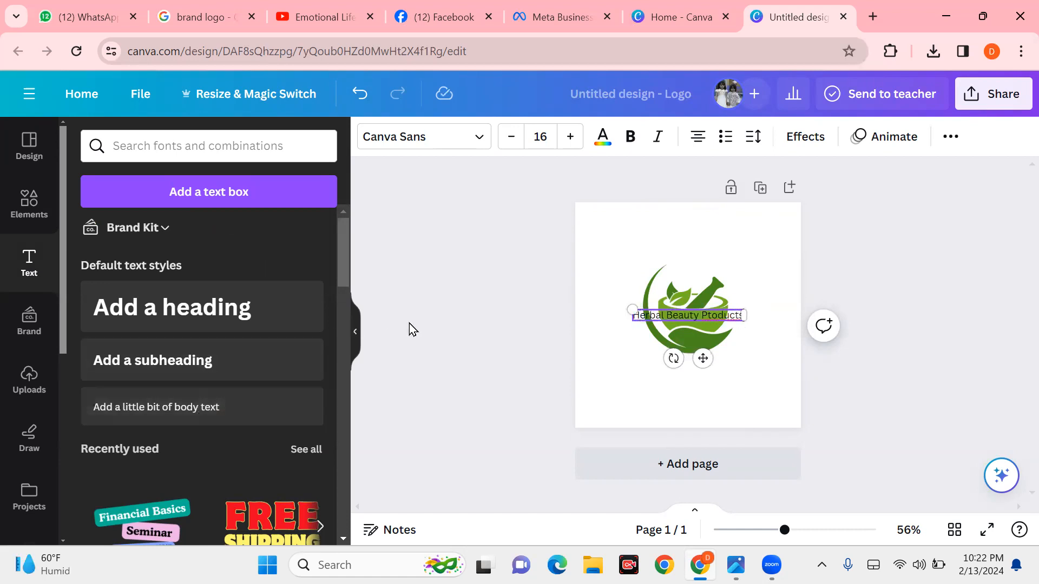
drag(703, 366, 703, 410)
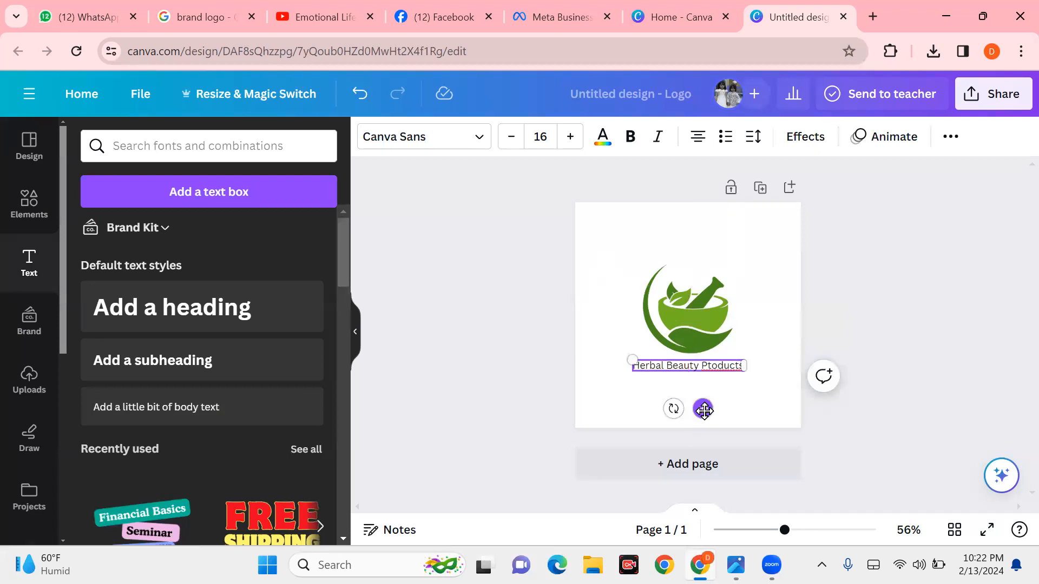
click(489, 352)
click(699, 369)
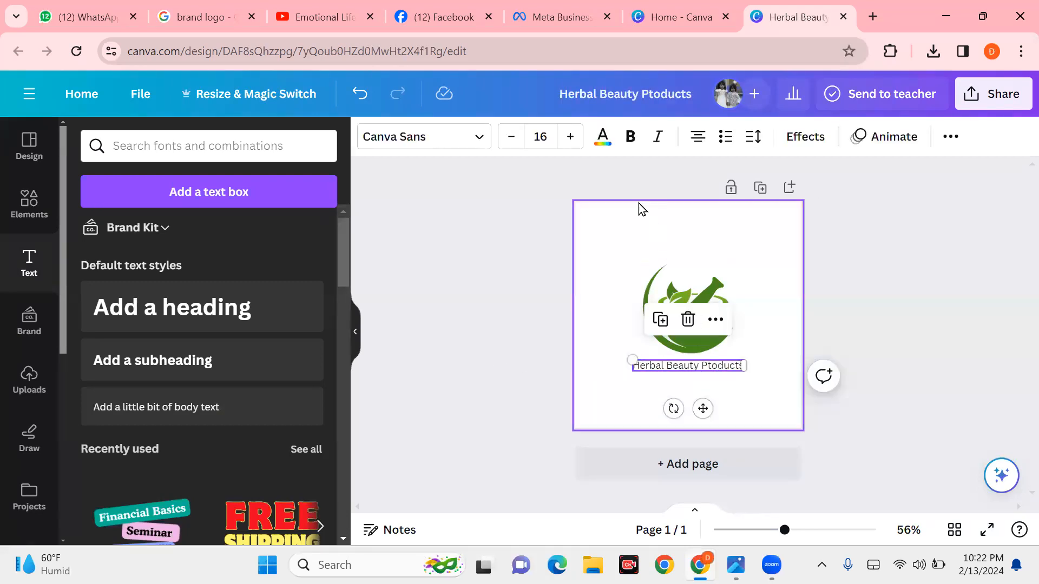
Step: Search the fonts for "slab serif" and apply Orelega One to the brand text, closing the brand logo search page
click(477, 143)
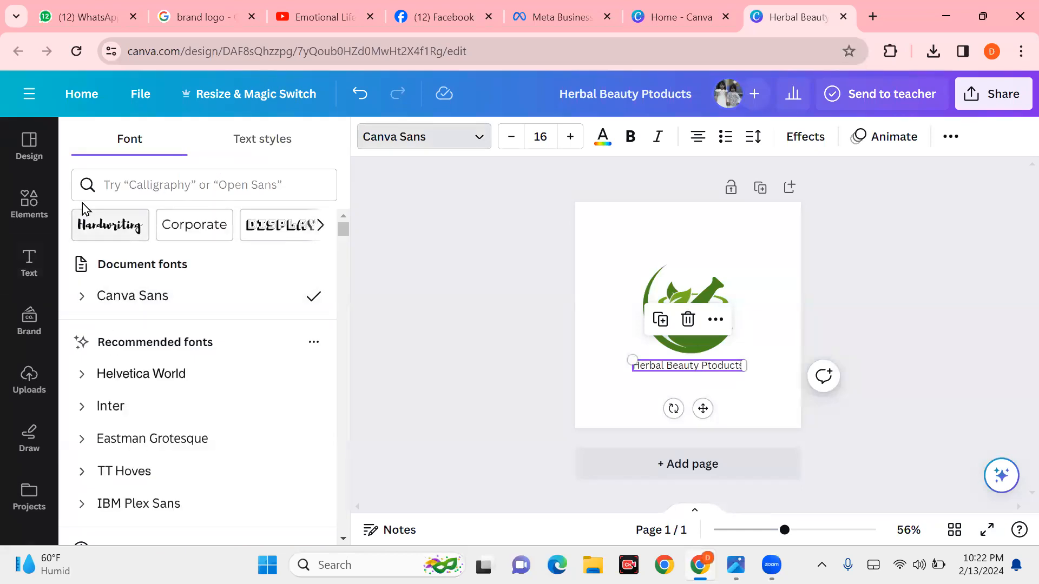
scroll(164, 385, down, 3)
scroll(165, 385, down, 1)
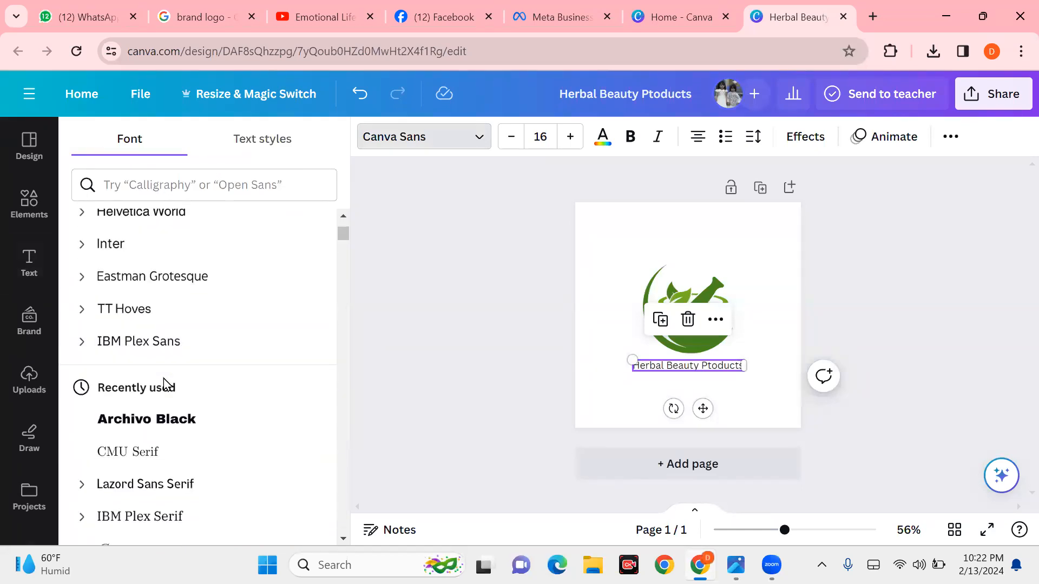
scroll(172, 357, up, 4)
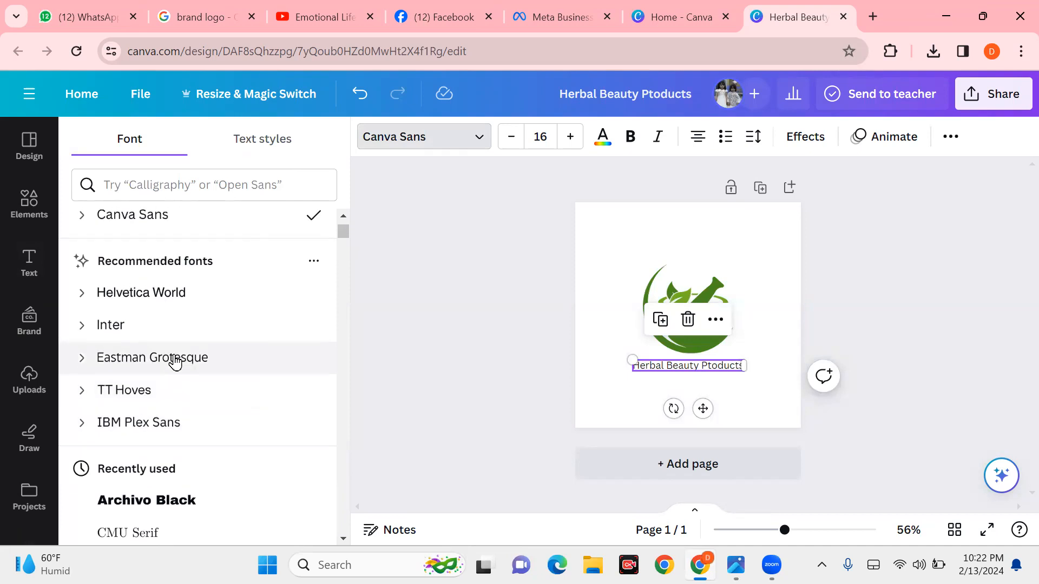
click(186, 189)
text(serif)
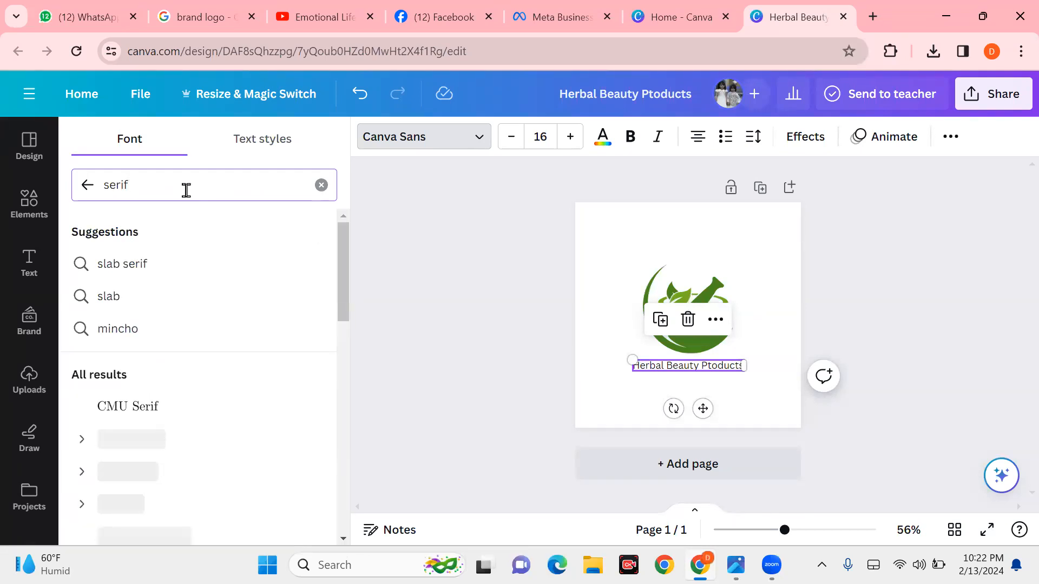
click(176, 262)
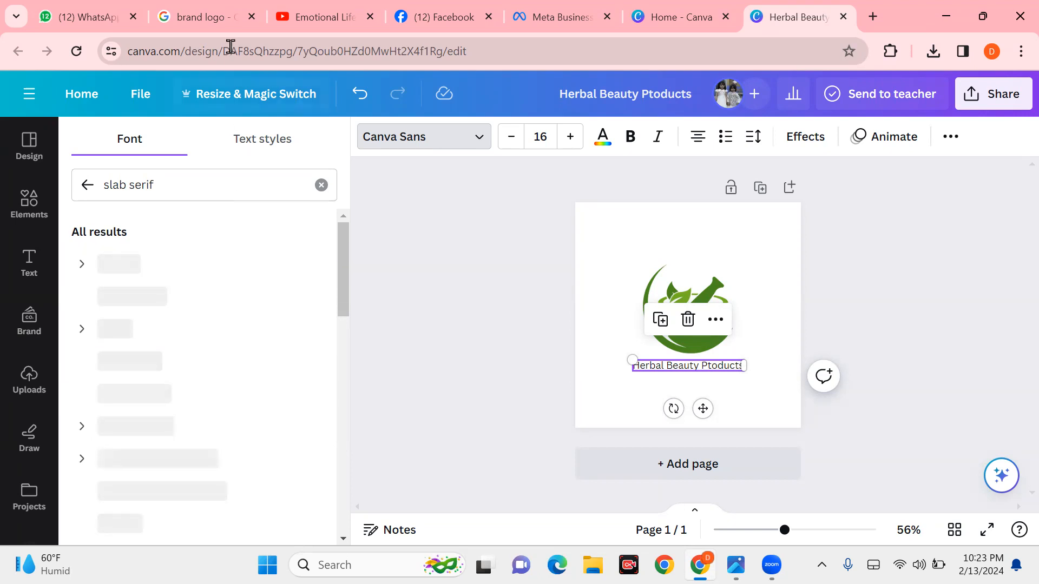
click(251, 17)
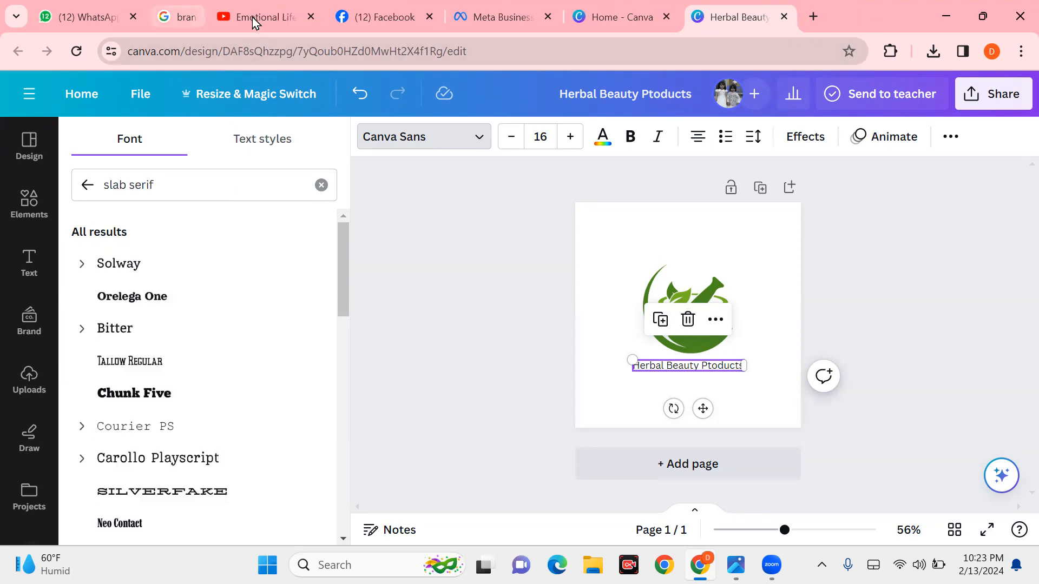
click(185, 299)
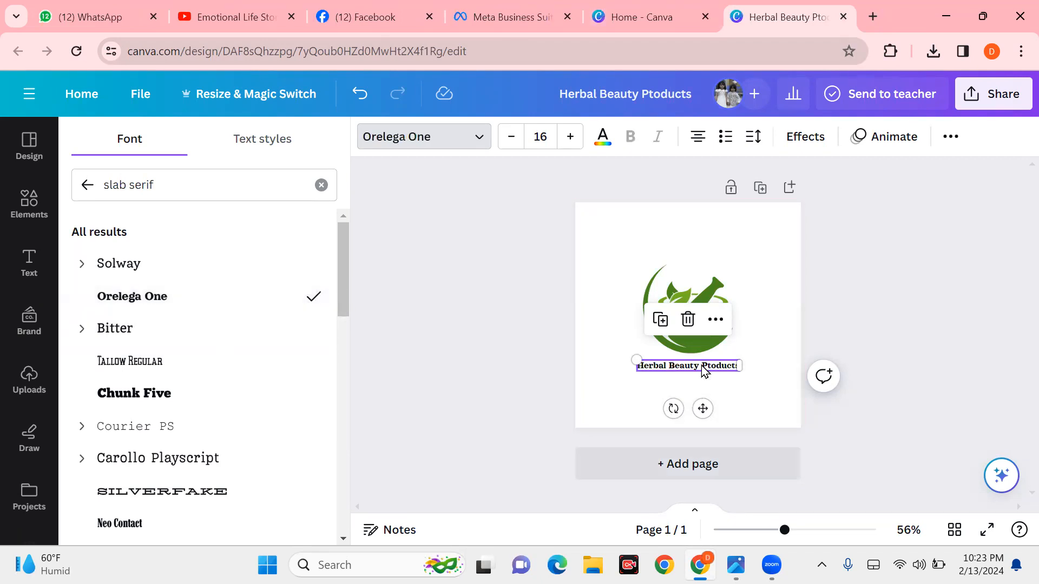
Step: Set the brand text's font size to 26
click(570, 140)
click(570, 140)
click(570, 139)
click(570, 139)
click(571, 139)
click(570, 139)
click(570, 139)
click(570, 140)
click(571, 139)
click(570, 139)
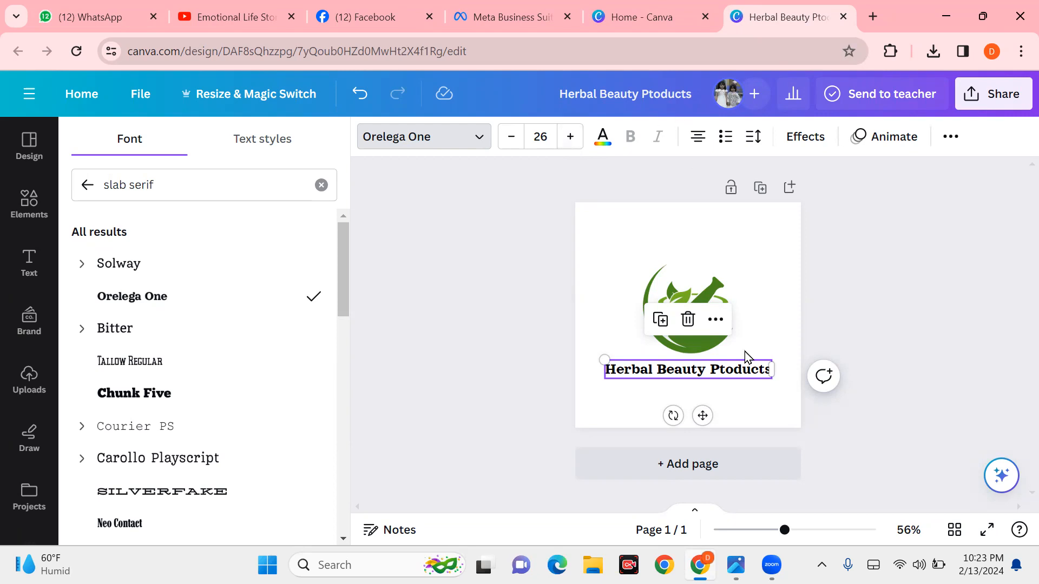
Step: Apply the Curve shape effect to the brand text
click(813, 147)
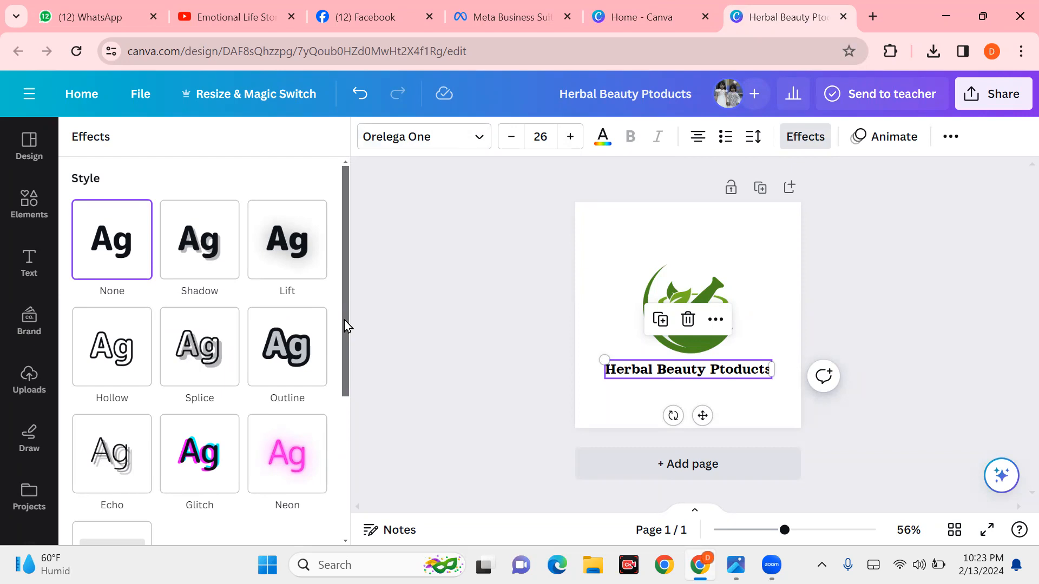
drag(345, 323, 319, 511)
click(178, 442)
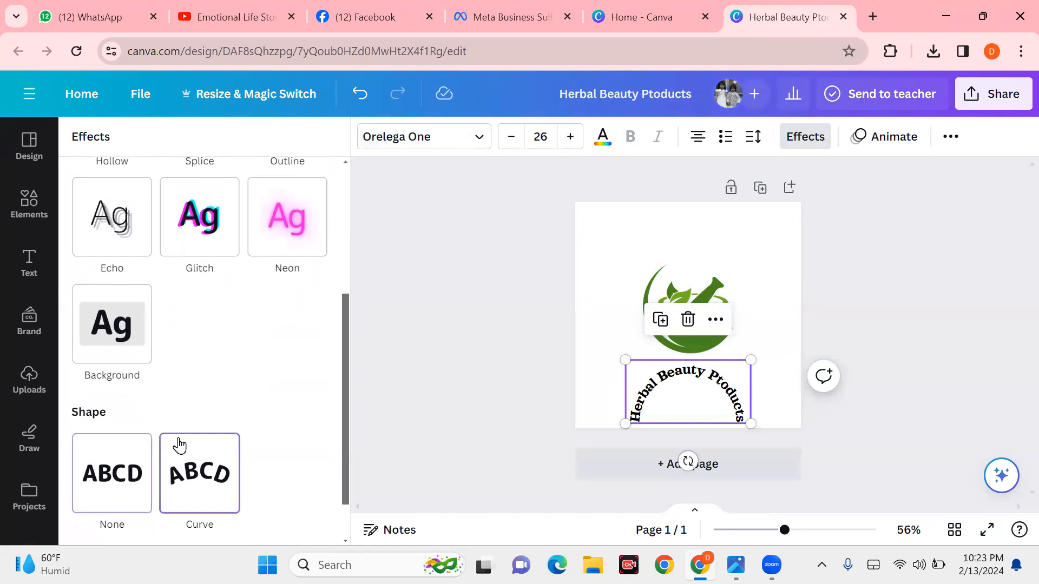
Step: Arch the curved brand text over the mortar graphic and enlarge it to about size 31.7
drag(671, 409, 677, 281)
drag(632, 233, 610, 216)
drag(695, 257, 702, 263)
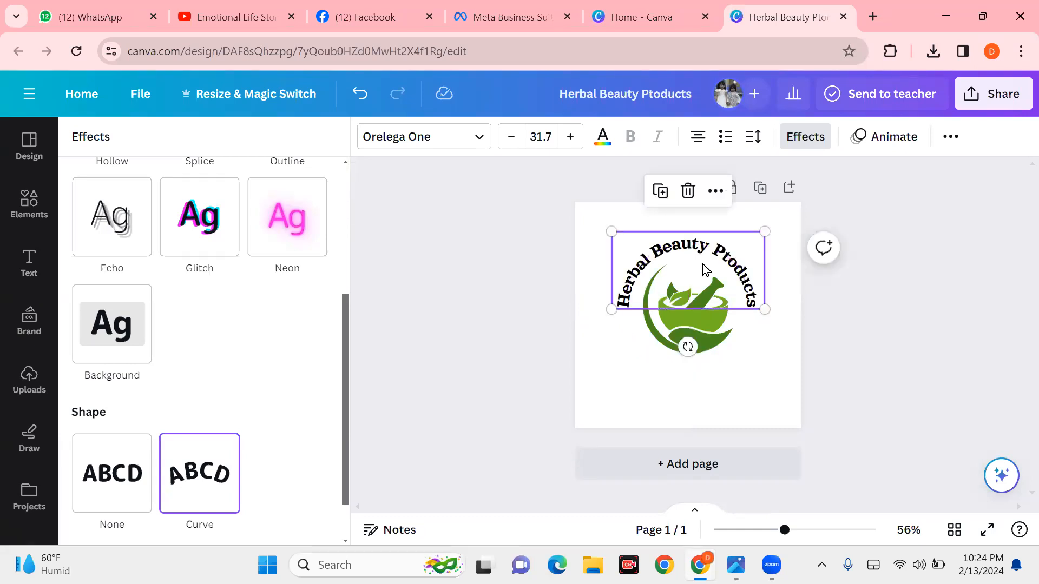
Step: Try dark green #48881f, bright pink and light pink on the curved text, and settle on the coral red Brand Kit color
click(602, 140)
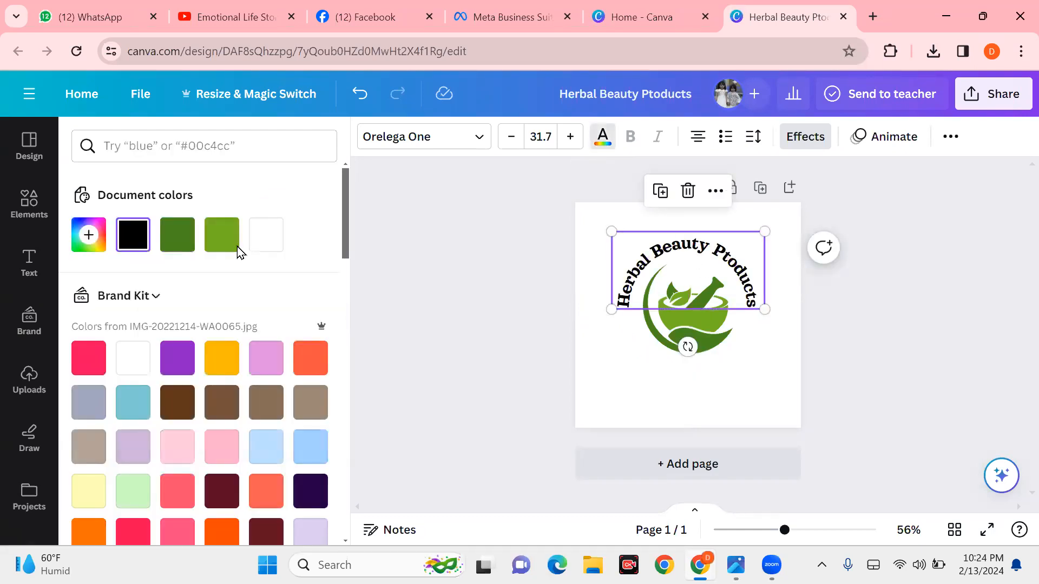
click(177, 237)
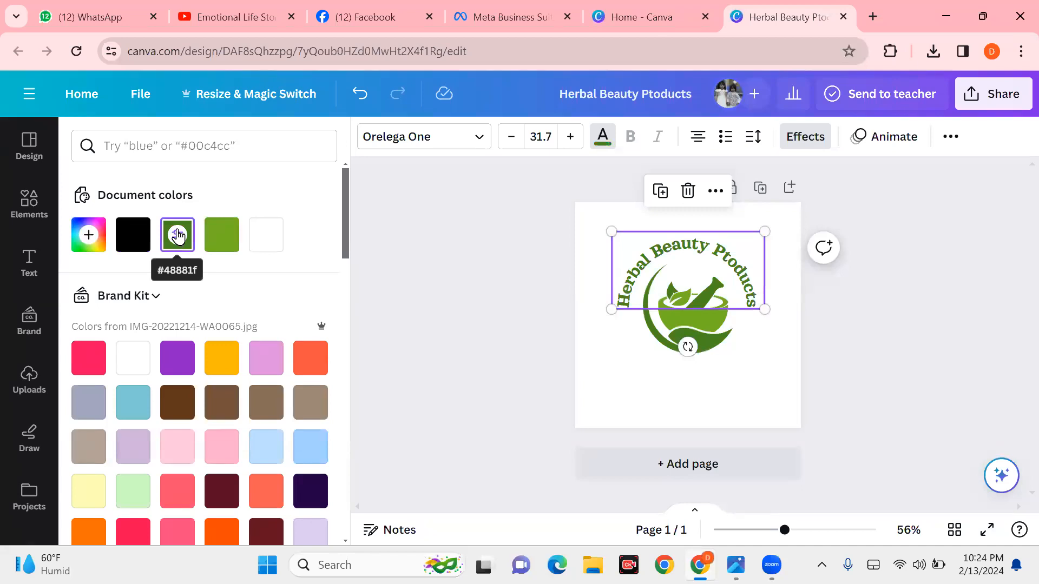
click(90, 365)
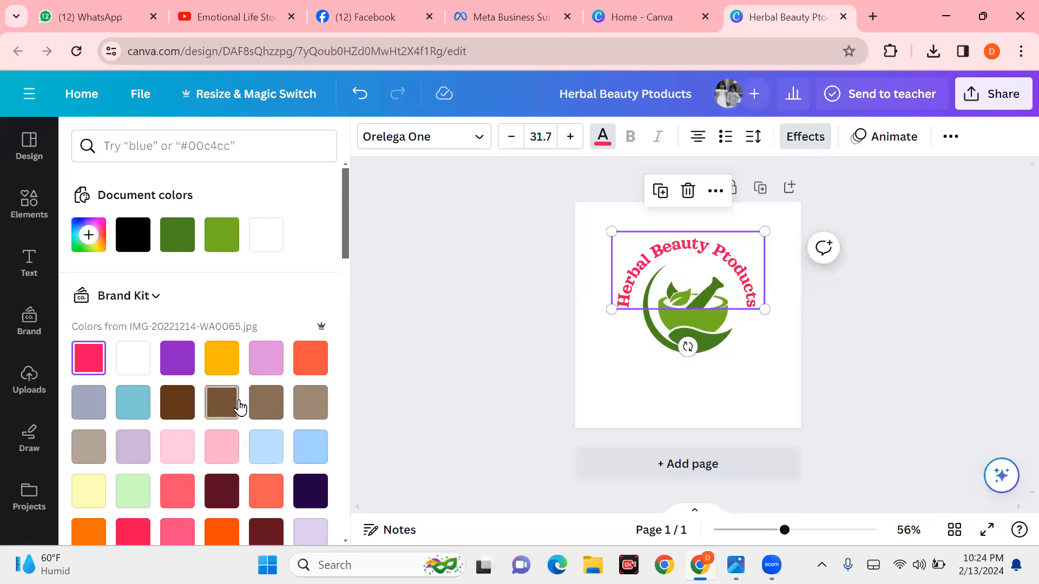
scroll(162, 374, down, 3)
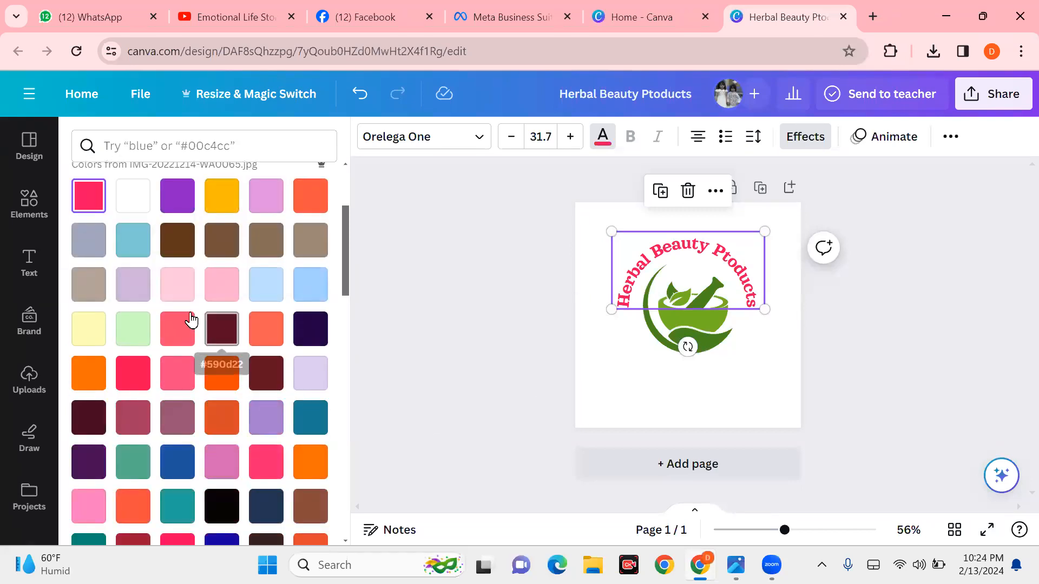
click(223, 280)
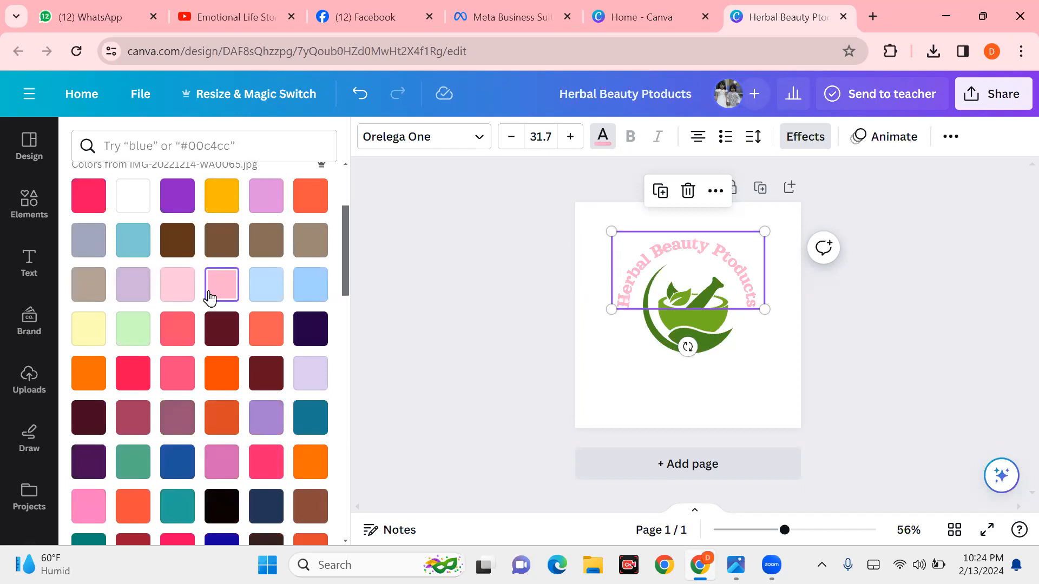
click(168, 340)
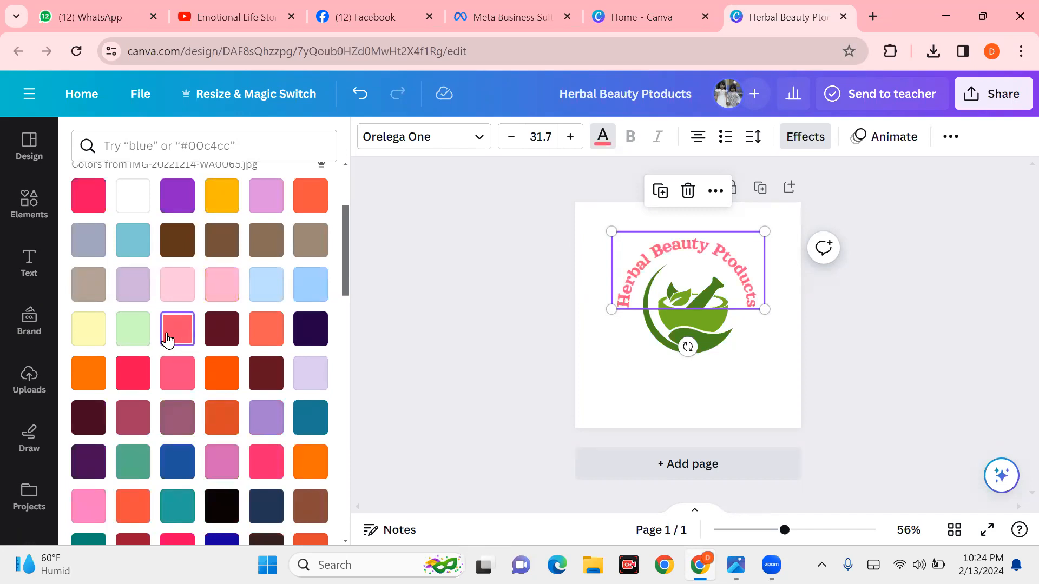
click(464, 274)
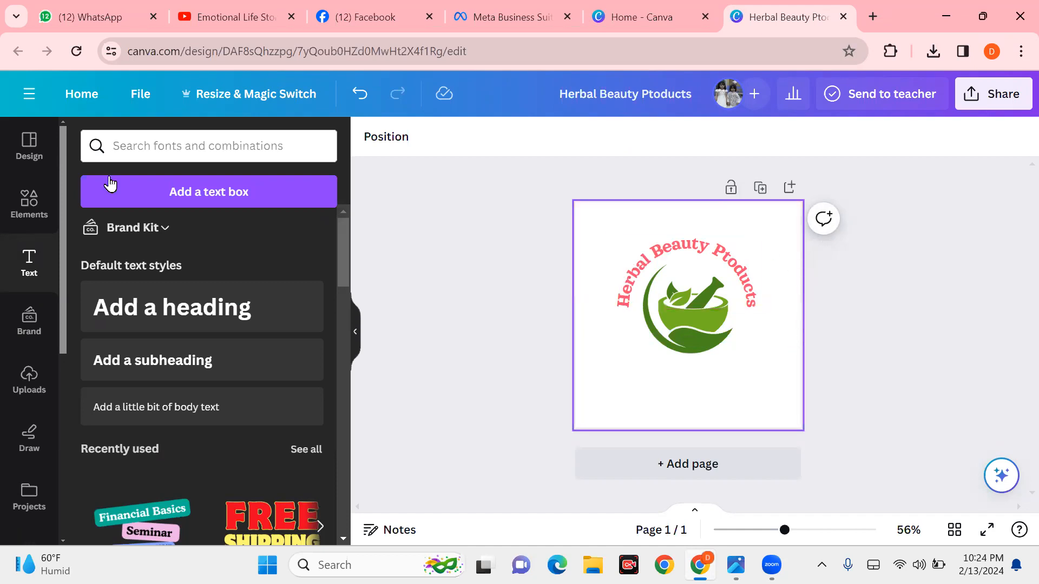
Step: Search the elements for "shadow" graphics, try the round blurred shadow on the page and take it off again
click(32, 211)
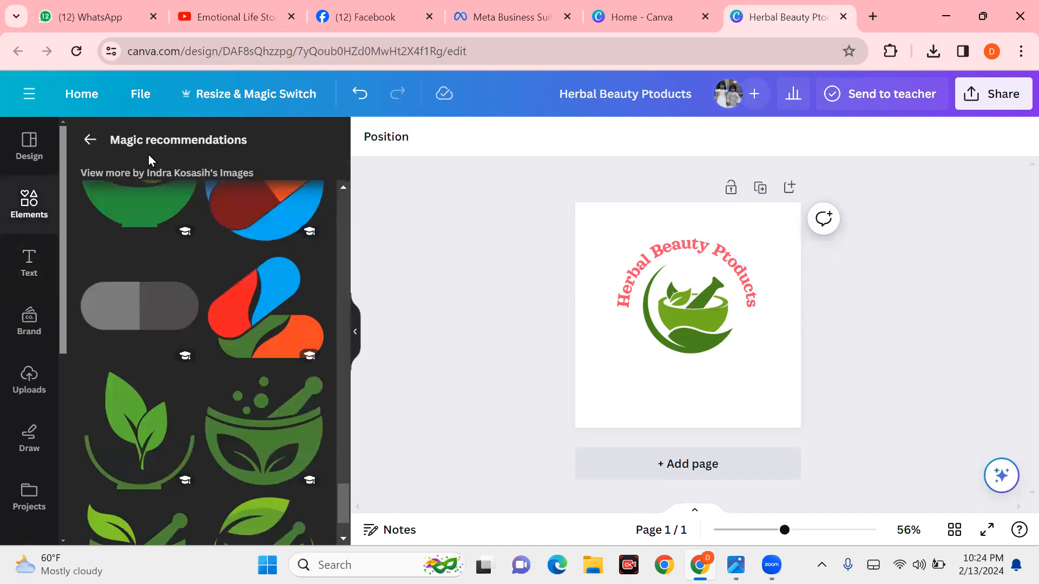
click(90, 139)
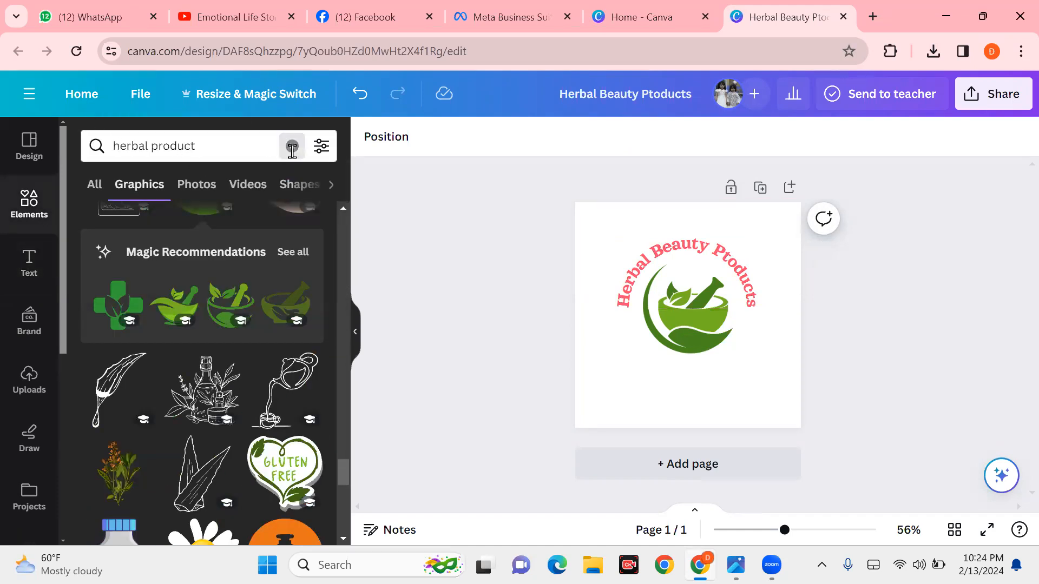
click(292, 146)
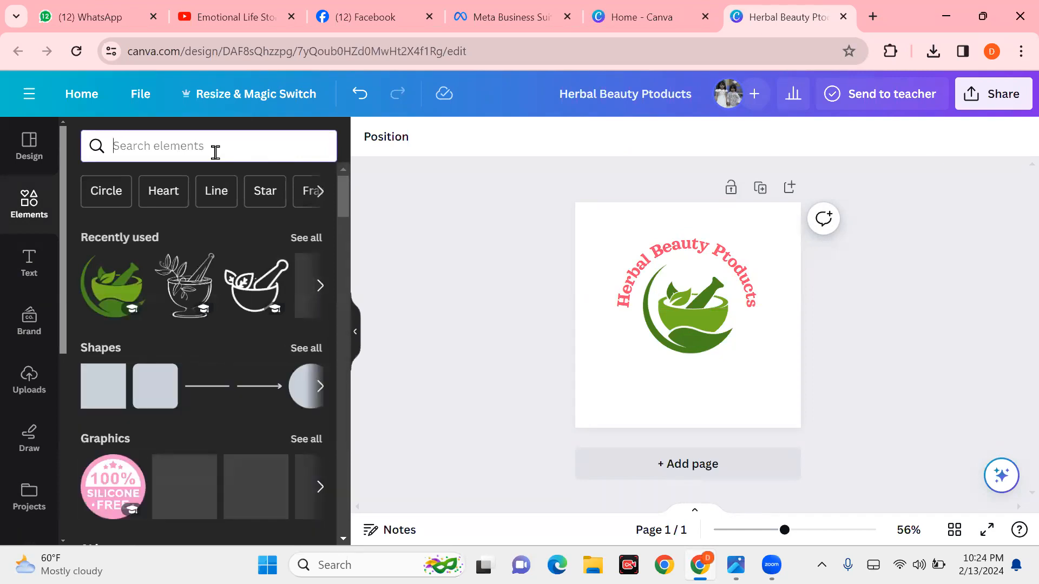
text(shado)
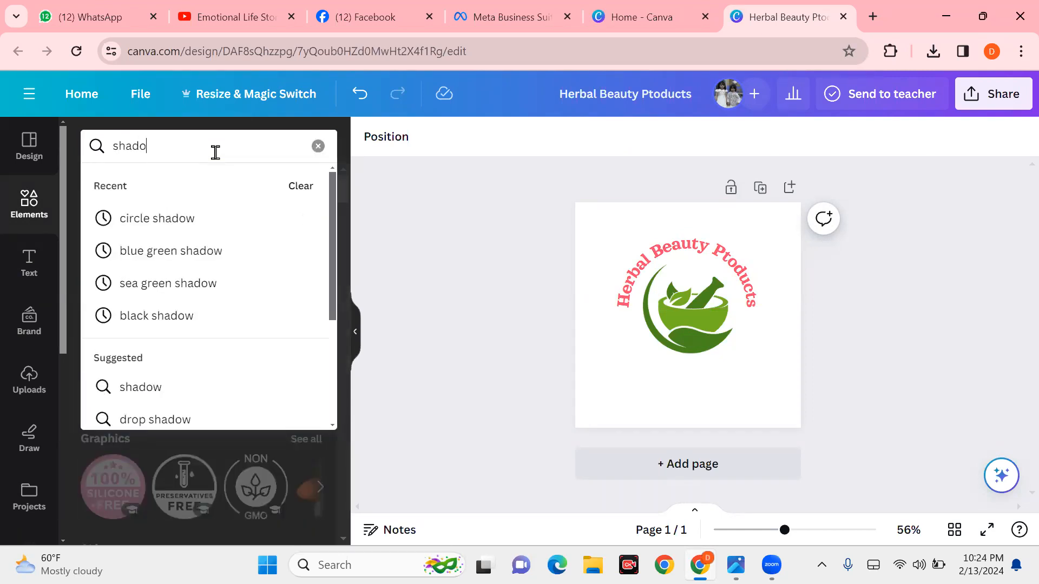
text(w)
key(Return)
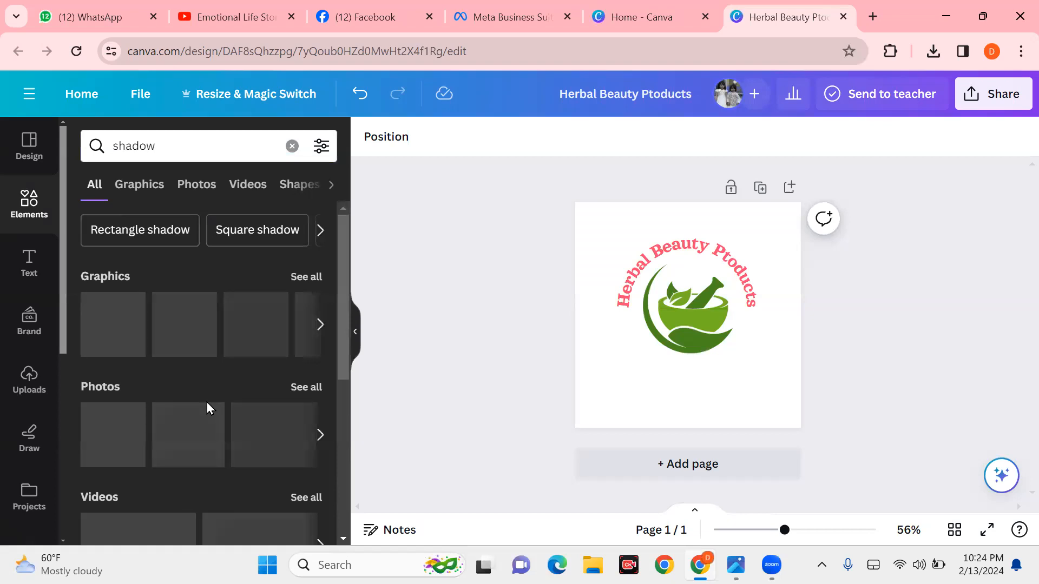
click(306, 276)
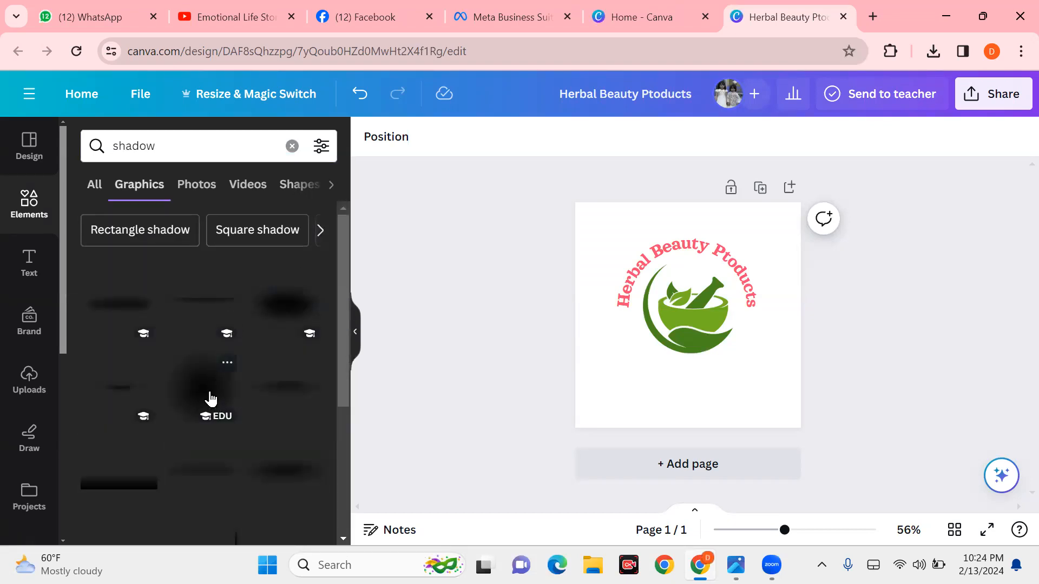
click(210, 400)
drag(698, 329, 269, 374)
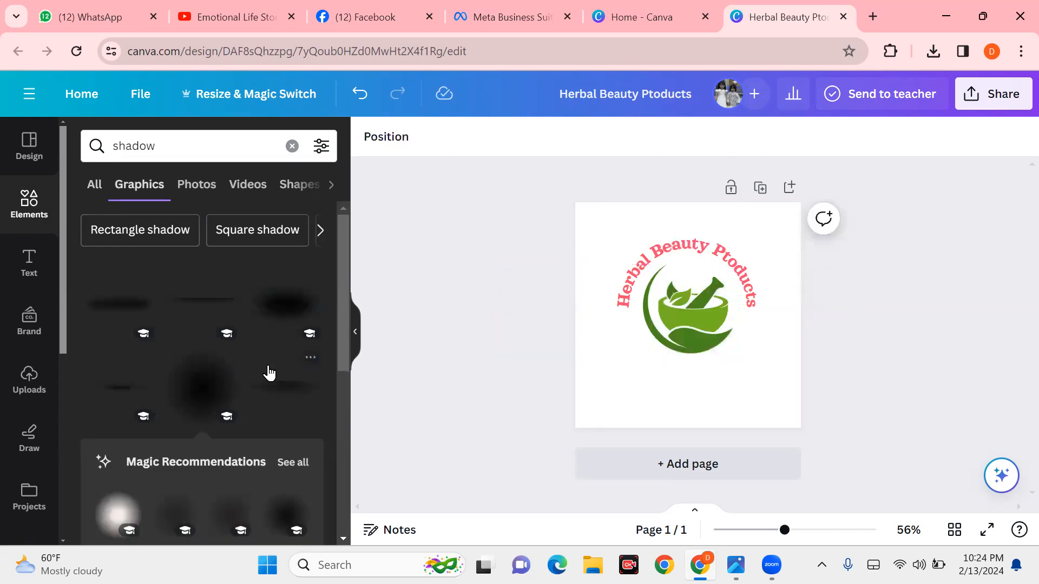
Step: Add the rectangular corner shadow graphic and enlarge and shift it so it frames the logo's right and bottom sides
scroll(269, 374, down, 5)
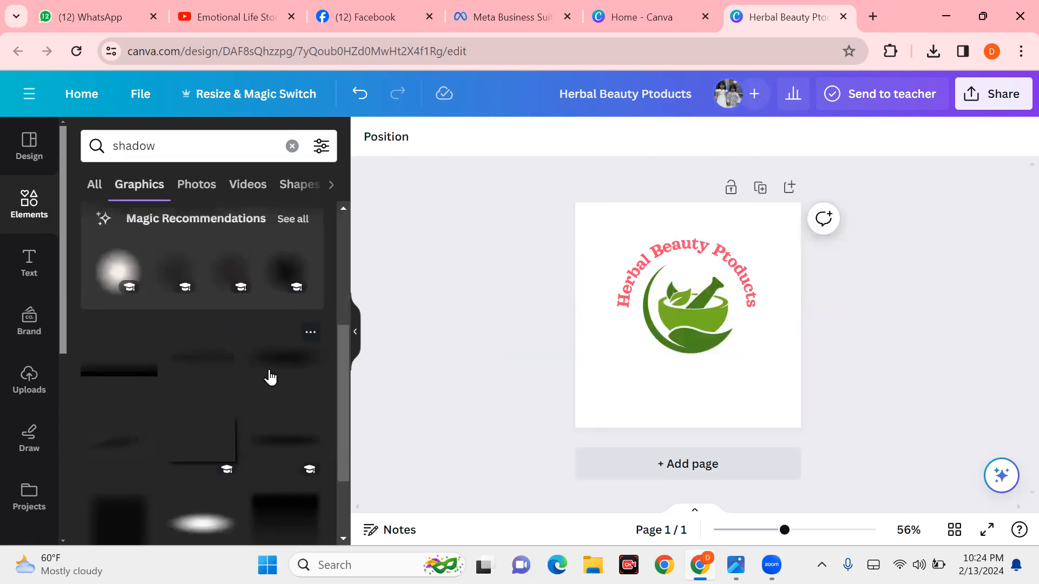
scroll(270, 377, down, 3)
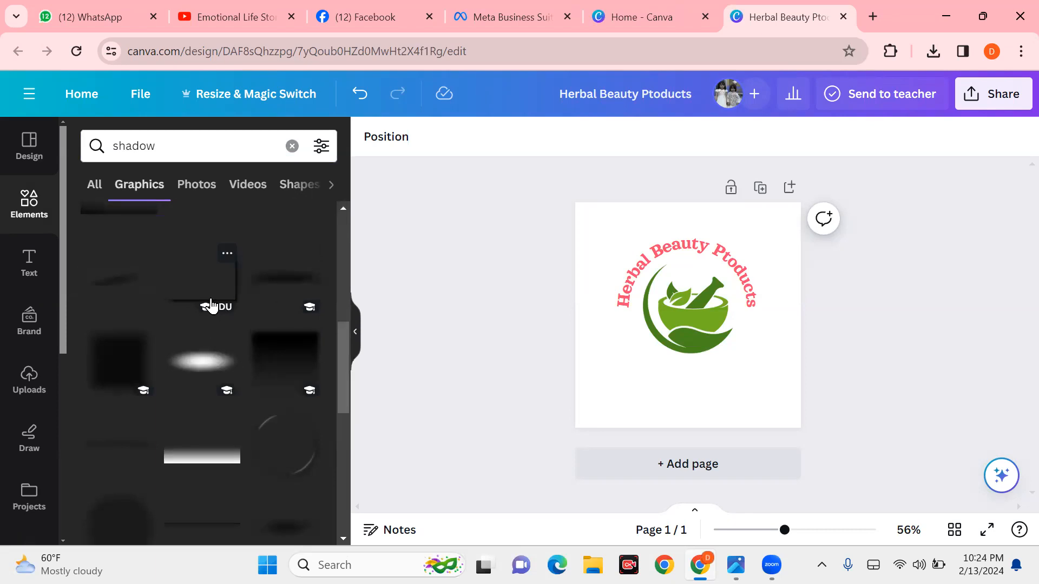
click(212, 297)
drag(725, 356, 721, 339)
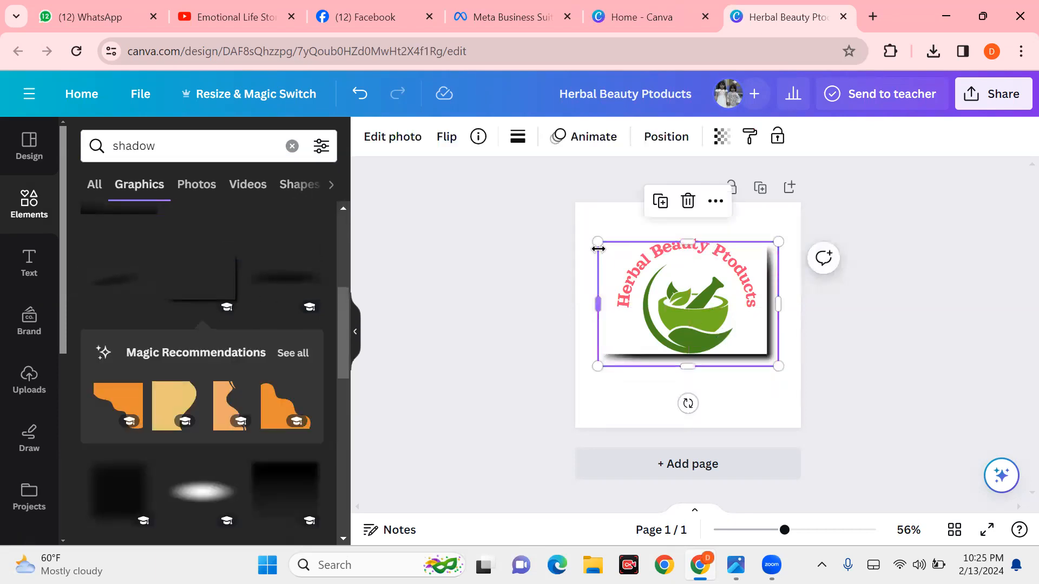
drag(597, 243, 583, 231)
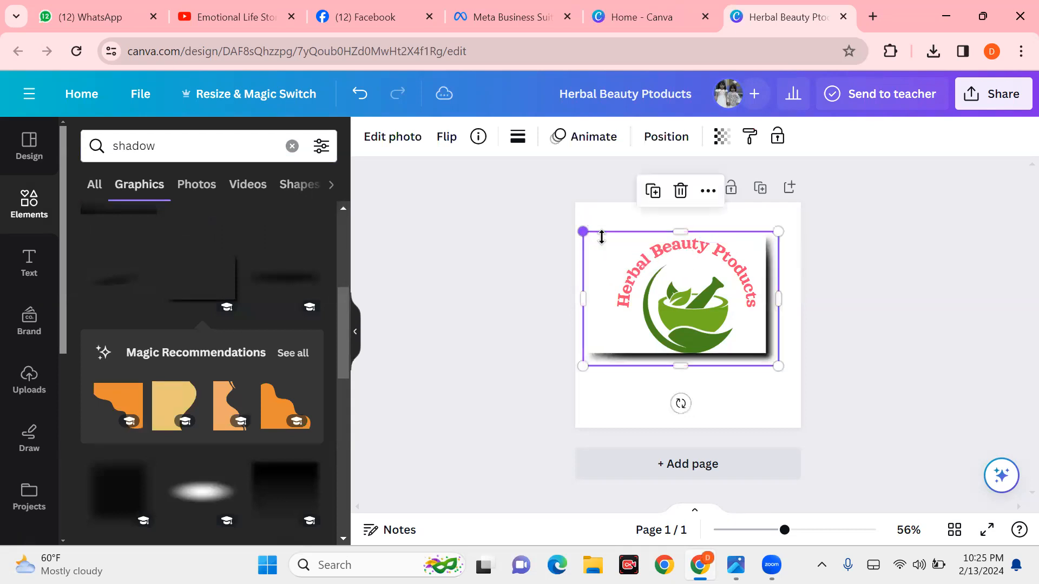
drag(738, 343, 751, 349)
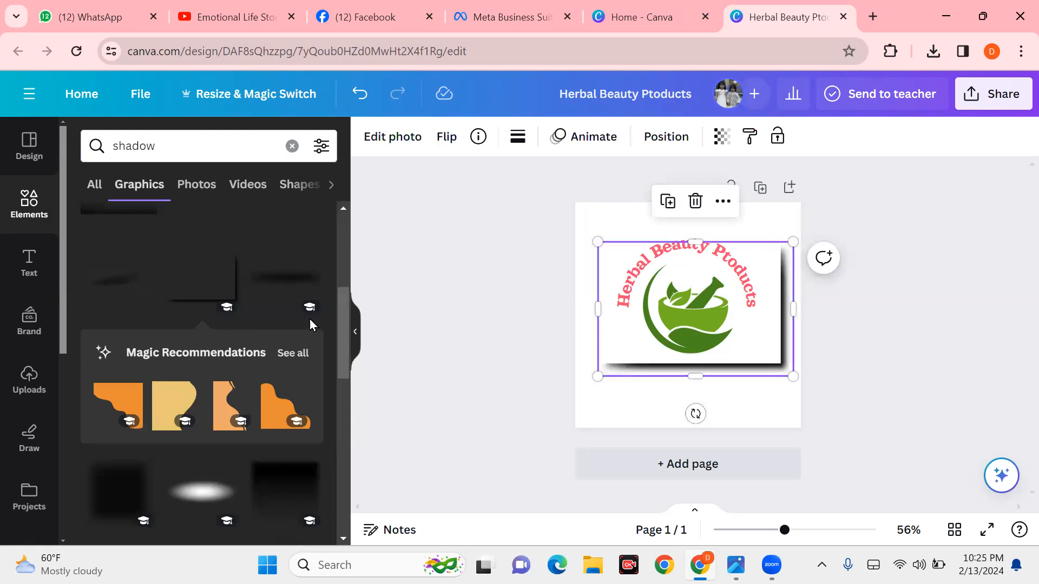
scroll(208, 324, down, 3)
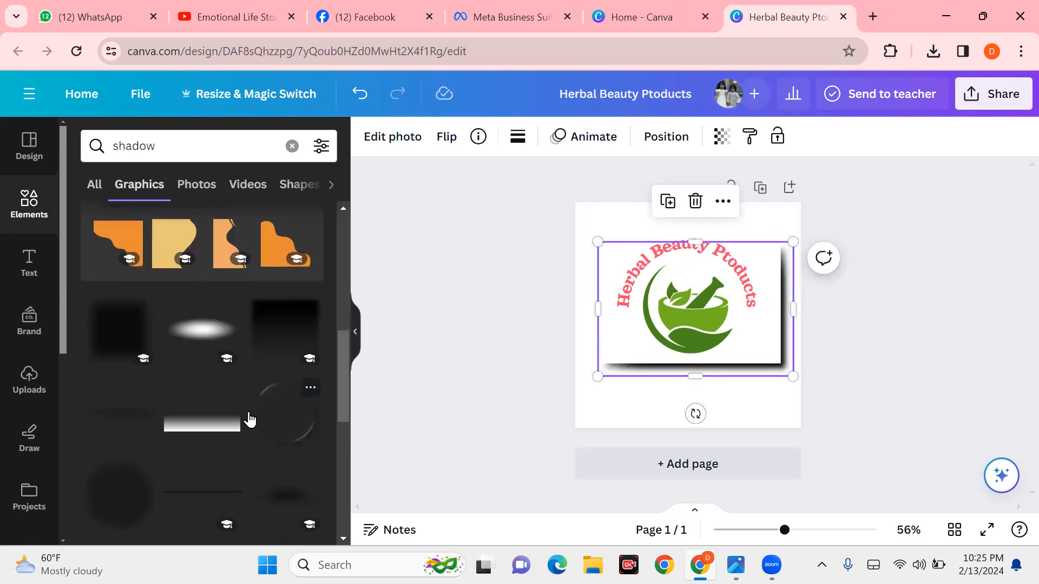
Step: Add the raised white circle shadow graphic, delete the rectangular corner shadow, and place the circle behind the logo
scroll(262, 343, down, 2)
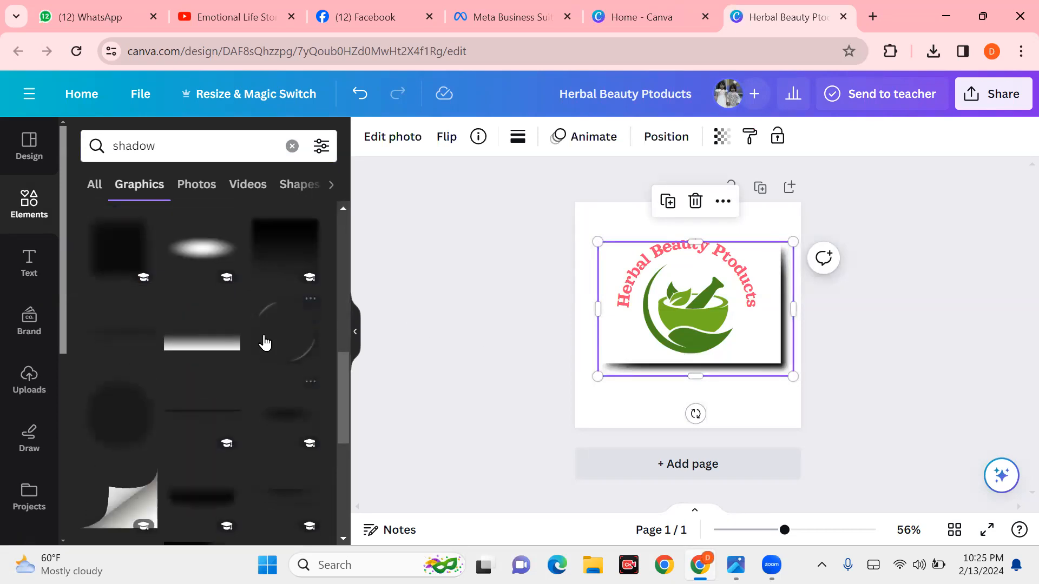
click(269, 340)
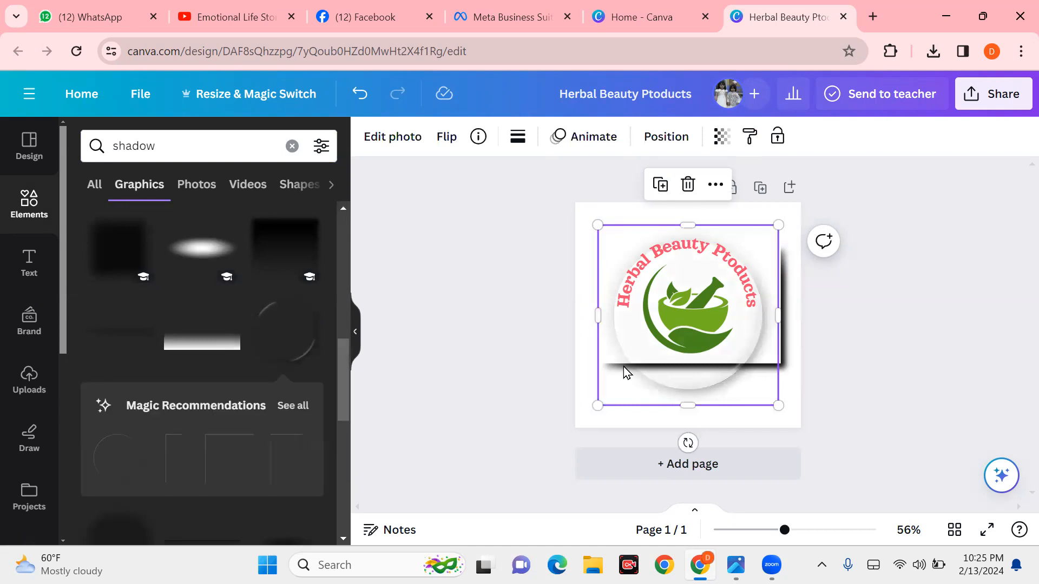
drag(698, 338, 543, 206)
click(1013, 408)
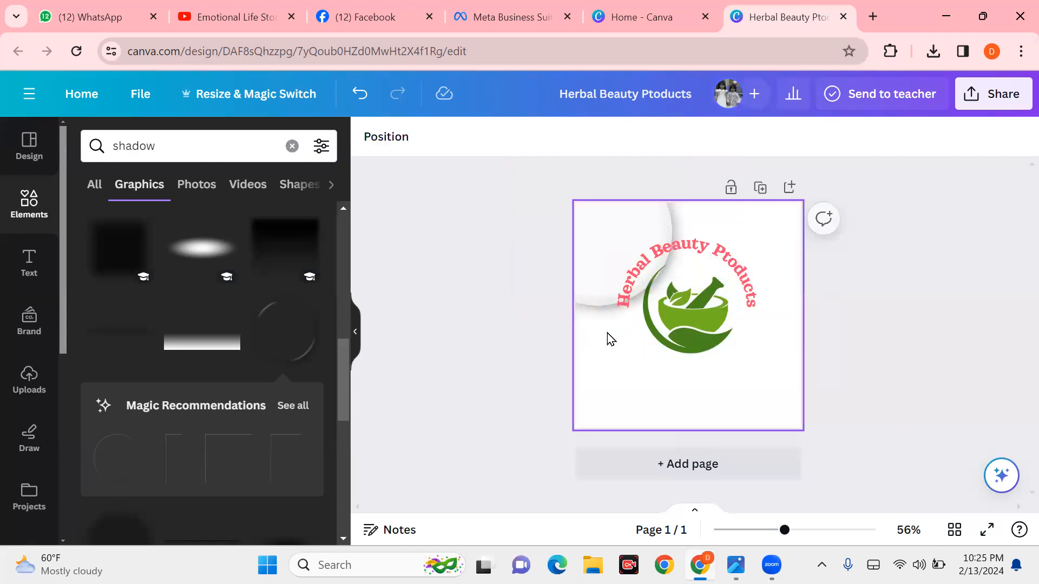
drag(585, 251, 677, 313)
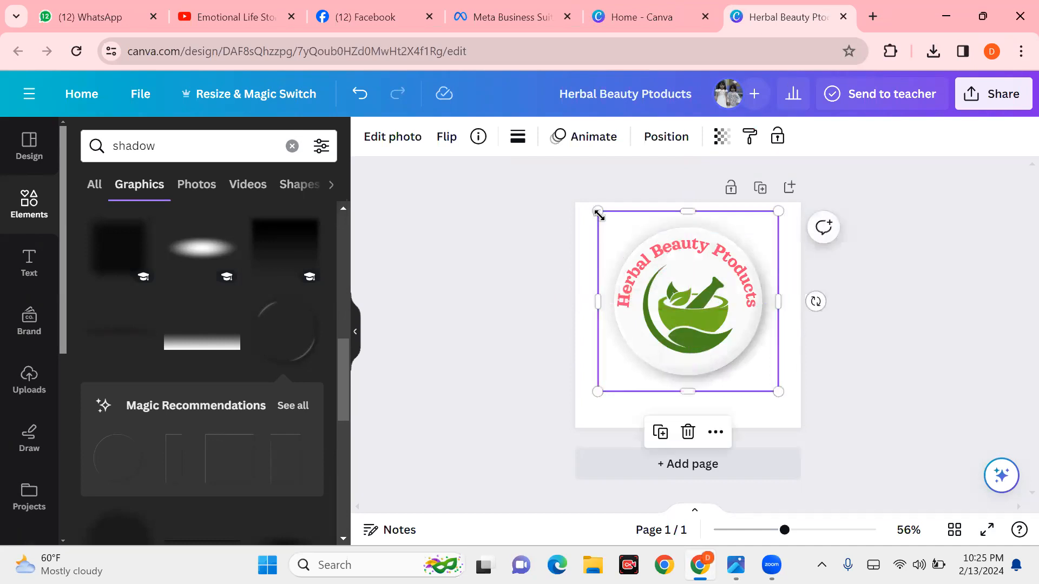
Step: Enlarge the white circle slightly and re-center it so it surrounds the curved text and mortar graphic evenly
drag(597, 211, 588, 202)
drag(631, 353, 628, 353)
click(478, 323)
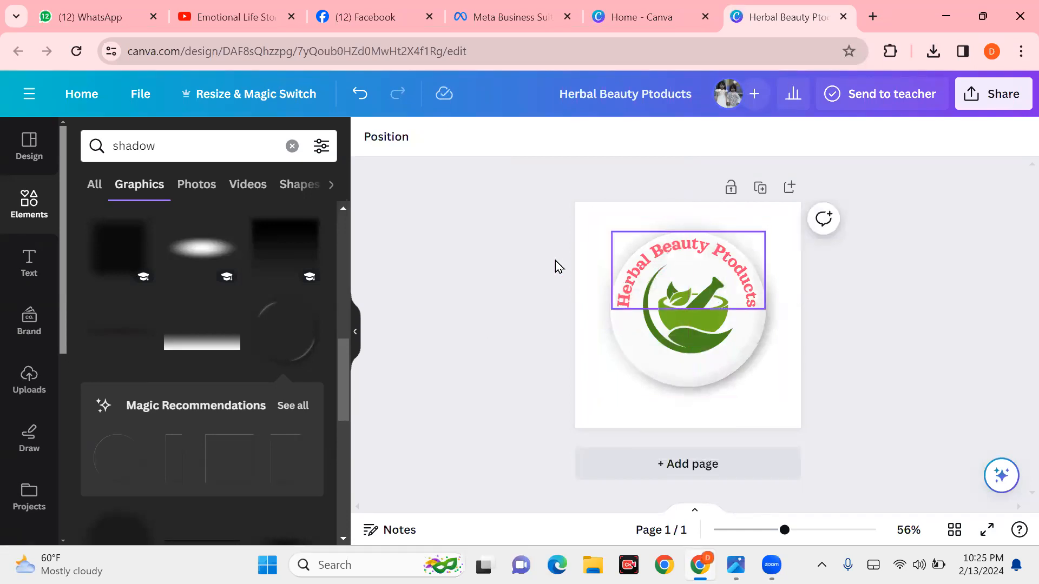
mouse_move(718, 261)
mouse_down()
mouse_move(702, 234)
mouse_move(720, 262)
mouse_up()
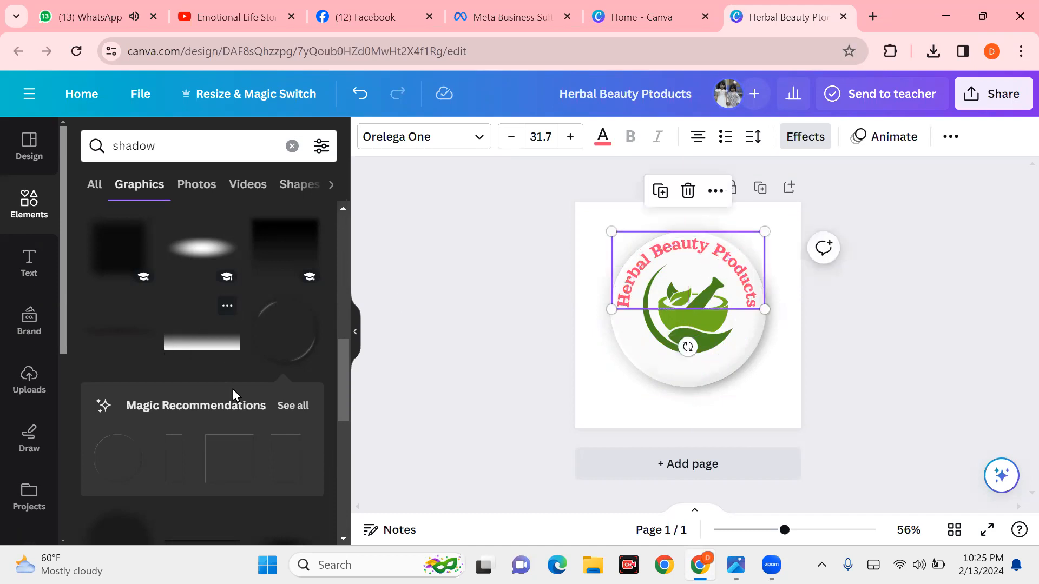
Step: Try the recommended Mockup Shadow Circle graphic on the page and take it off again
scroll(255, 364, down, 3)
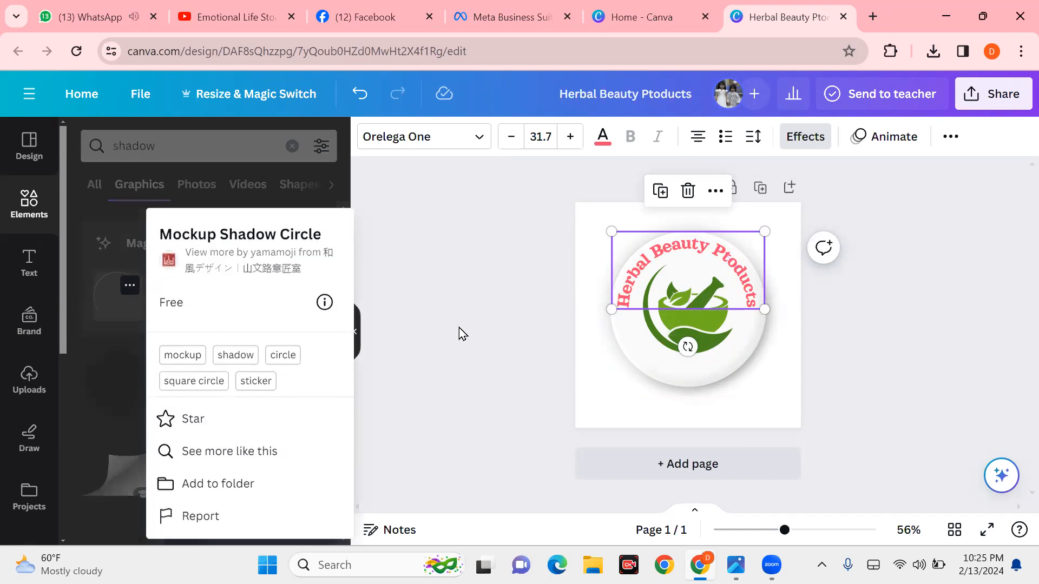
click(436, 326)
click(132, 301)
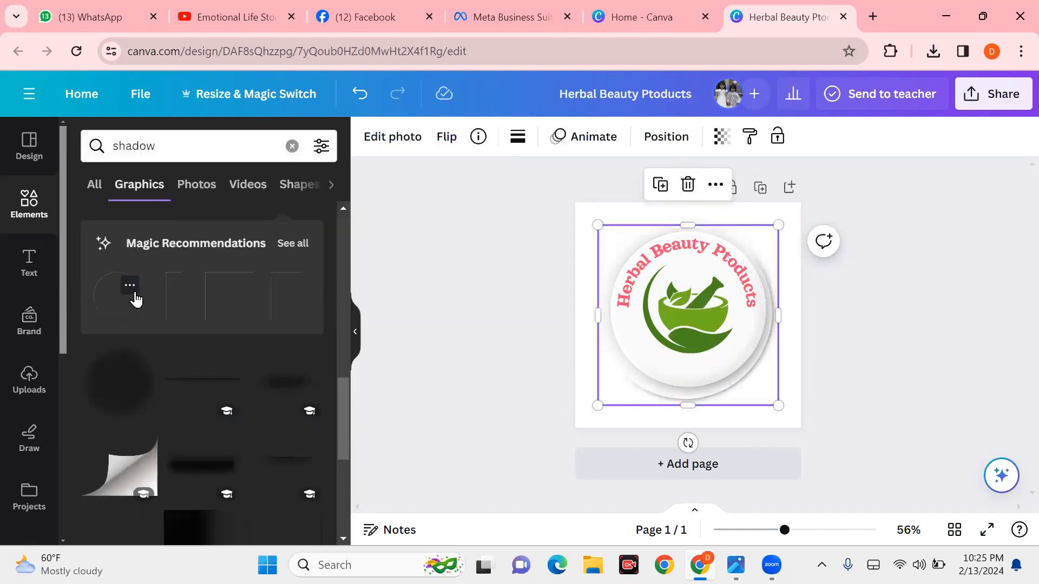
click(688, 184)
Step: Add the blurred ring shadow graphic, move it to the page's lower-right corner, and delete the white circle behind the logo
scroll(225, 325, down, 3)
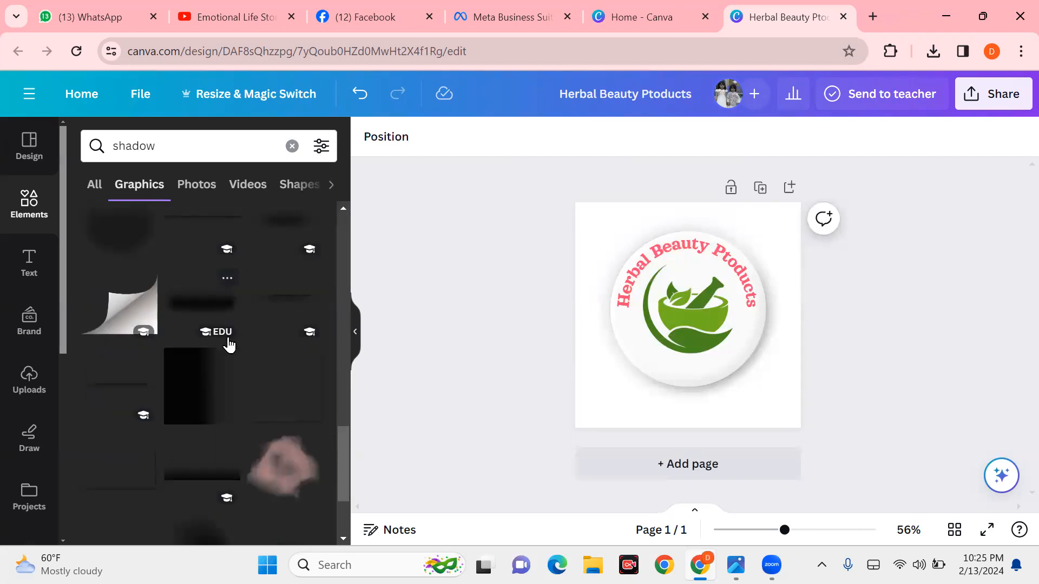
scroll(228, 343, down, 3)
scroll(260, 303, down, 5)
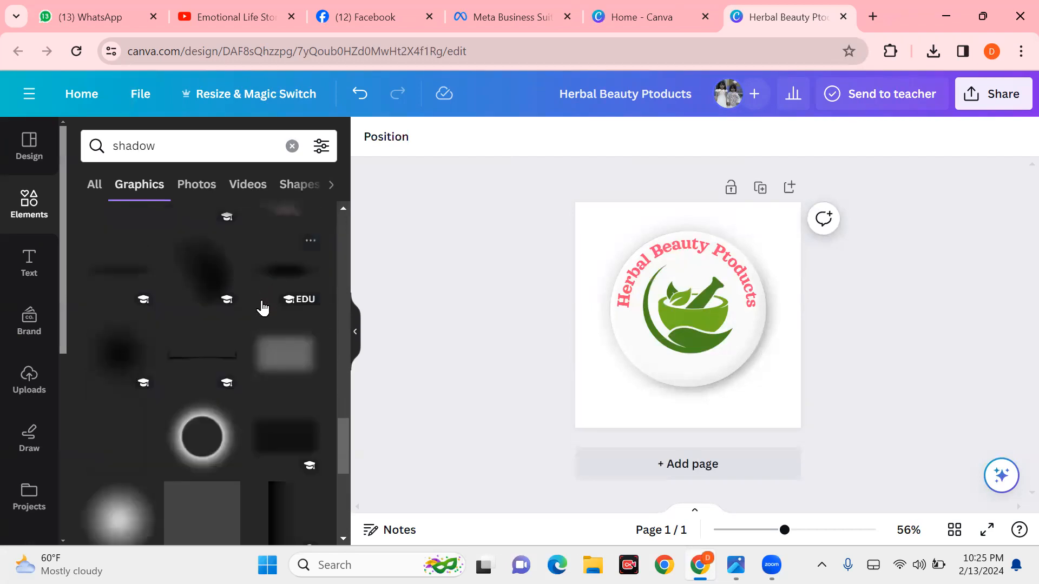
click(213, 335)
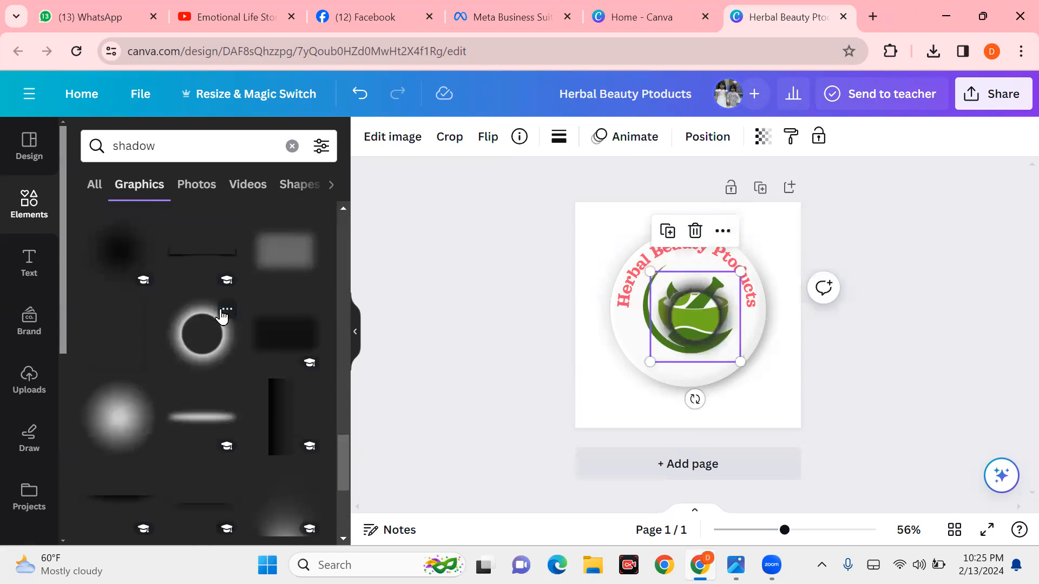
drag(690, 280, 737, 377)
drag(628, 345, 341, 269)
click(737, 383)
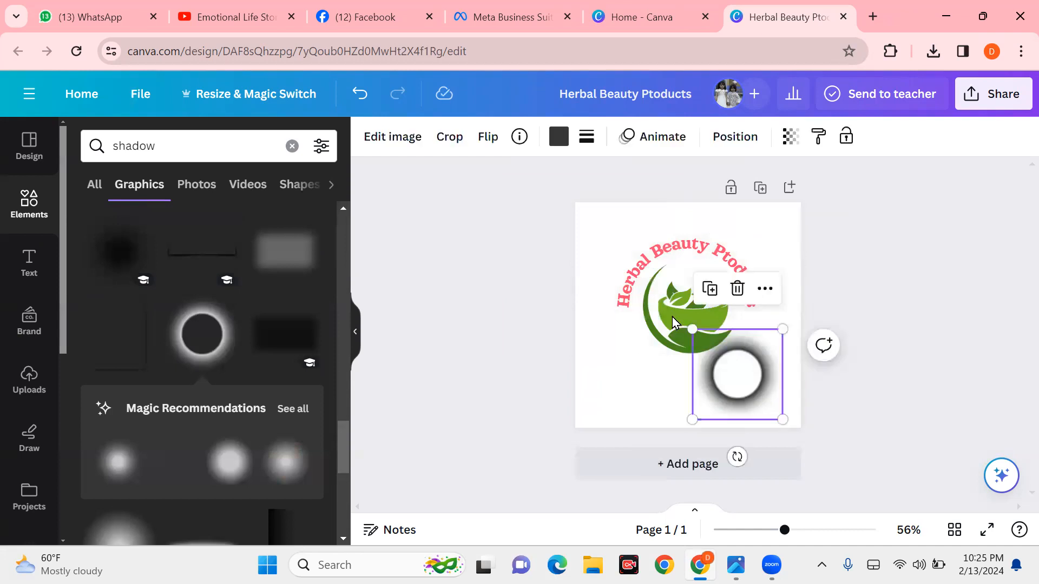
Step: Enlarge the ring shadow beyond the page edges and center its white opening around the logo
drag(690, 329, 541, 157)
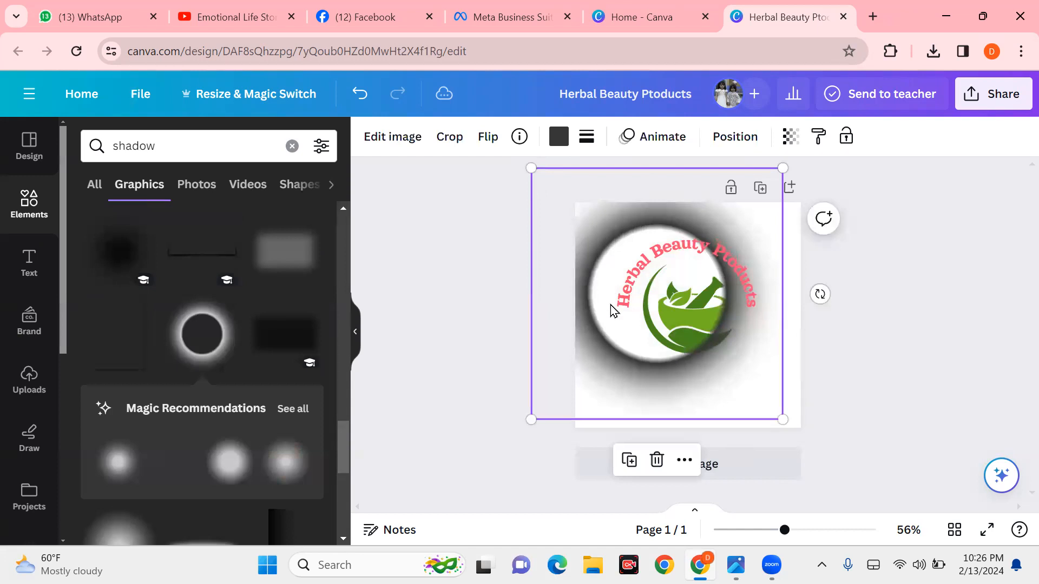
drag(615, 330, 633, 329)
drag(650, 333, 644, 332)
drag(559, 175, 534, 150)
drag(631, 339, 644, 352)
Step: Try the coral document color on the ring shadow and settle on green #73b221
click(559, 136)
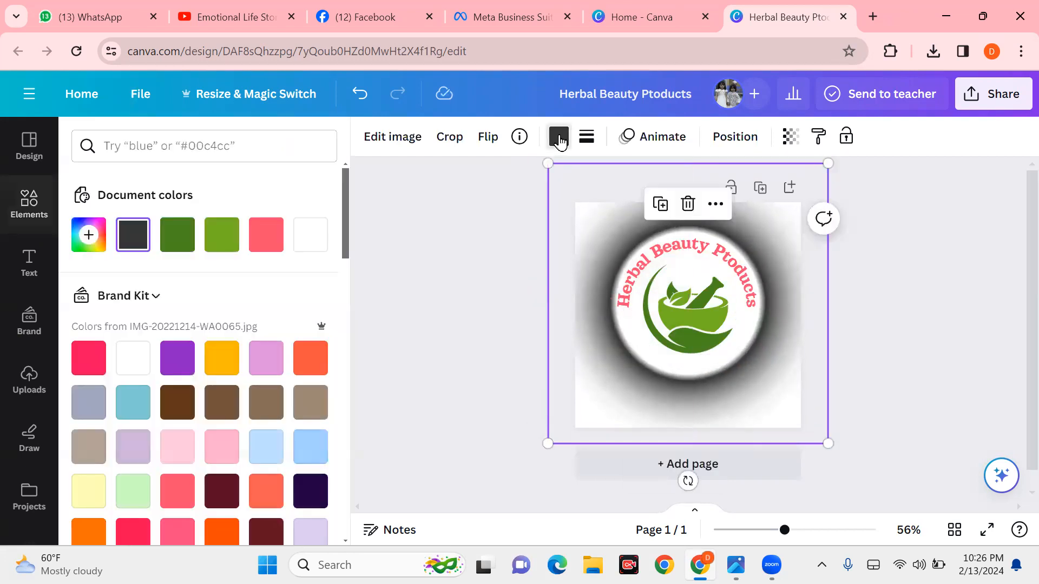
click(224, 239)
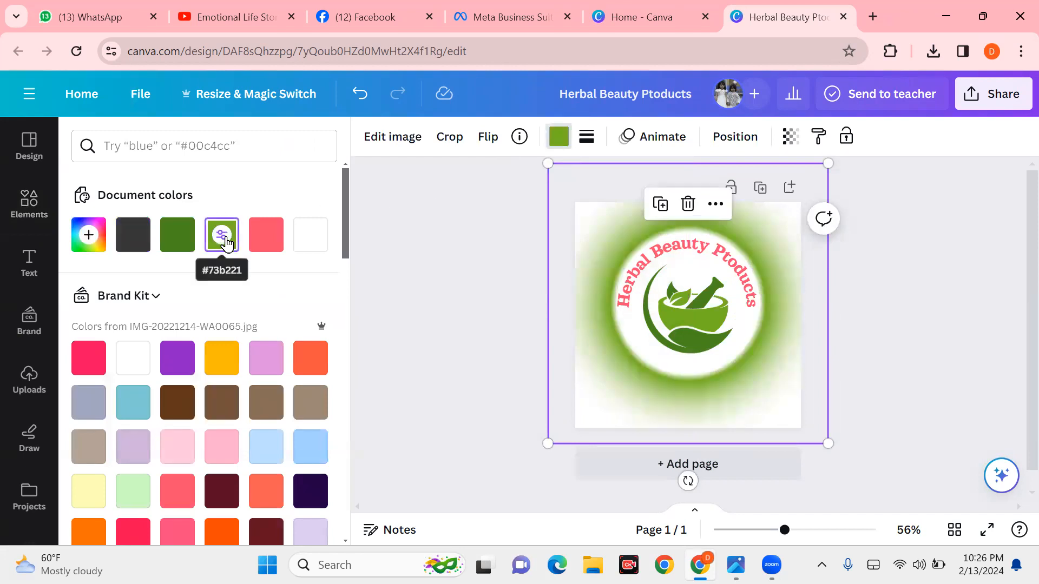
click(269, 250)
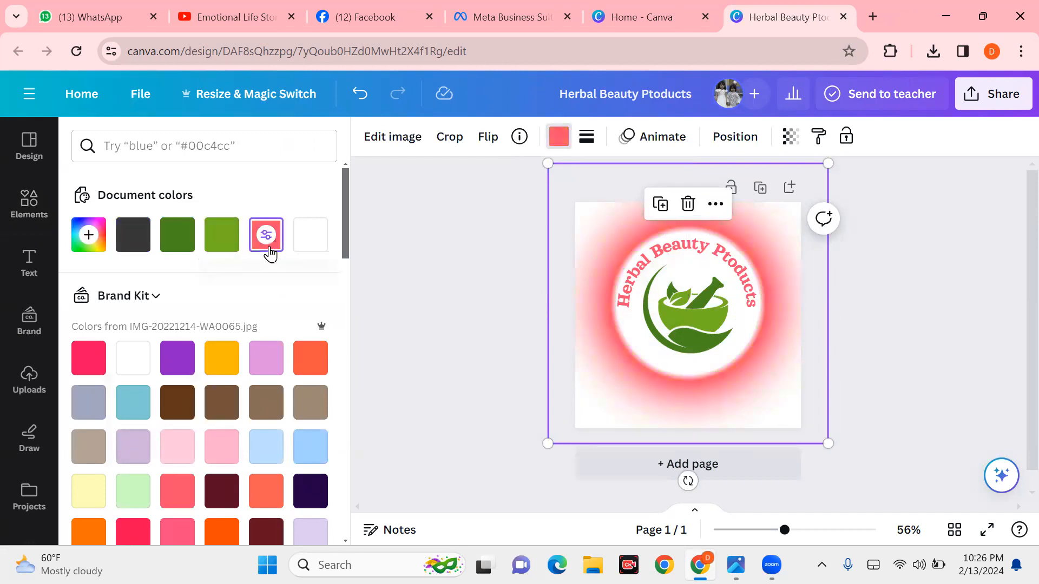
click(223, 239)
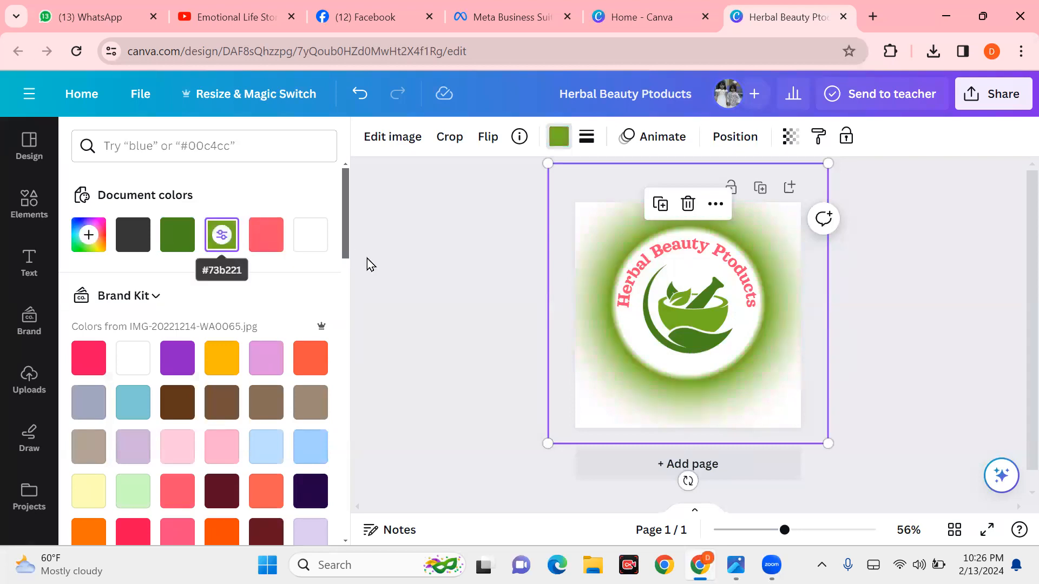
click(409, 301)
Step: Enlarge the green ring shadow further and re-center its white opening around the logo
click(611, 340)
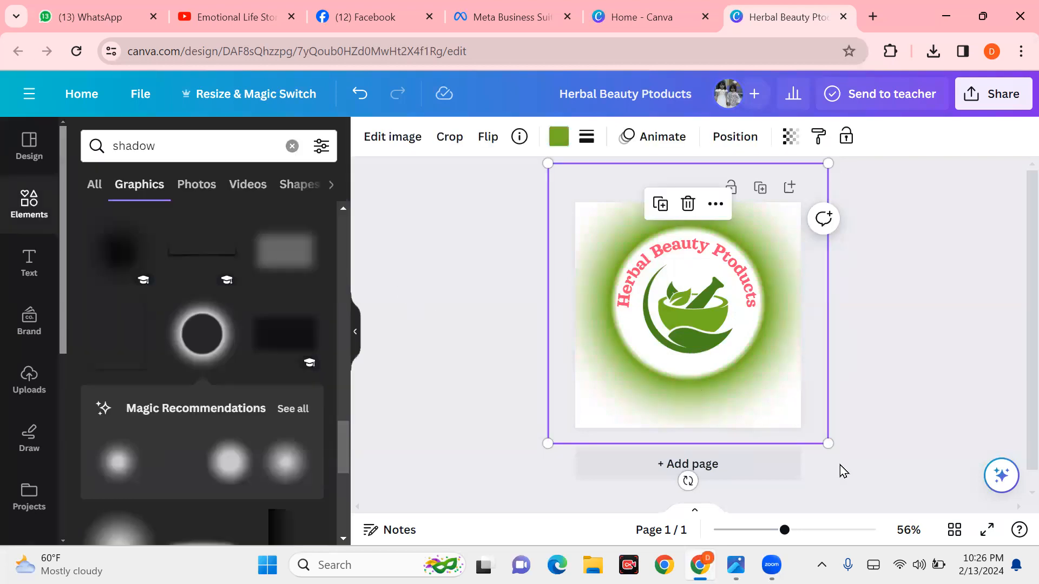
drag(550, 168, 509, 125)
drag(626, 340, 640, 354)
click(439, 302)
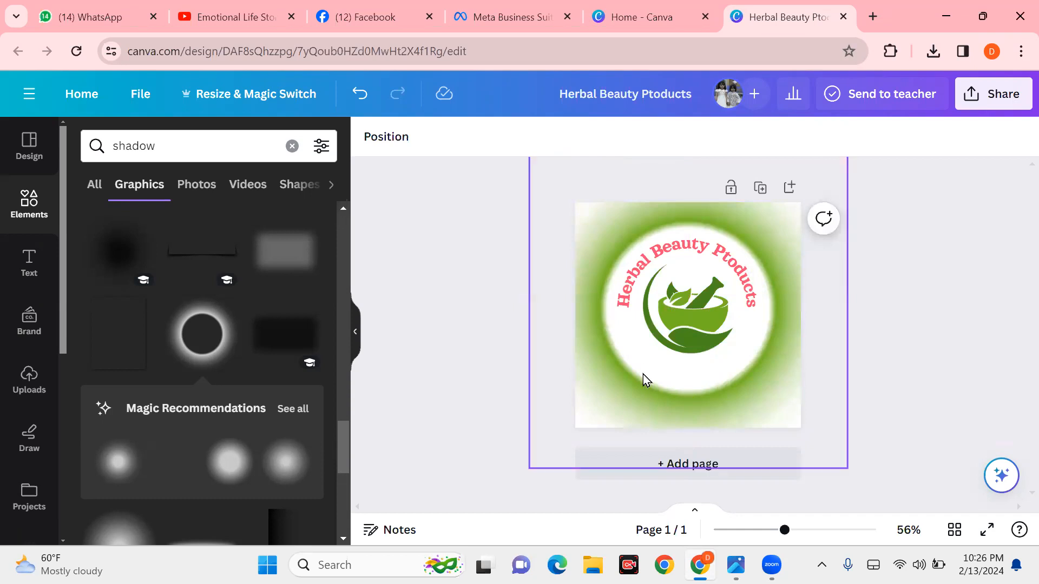
drag(649, 362, 372, 281)
click(636, 209)
drag(602, 231, 352, 158)
click(604, 356)
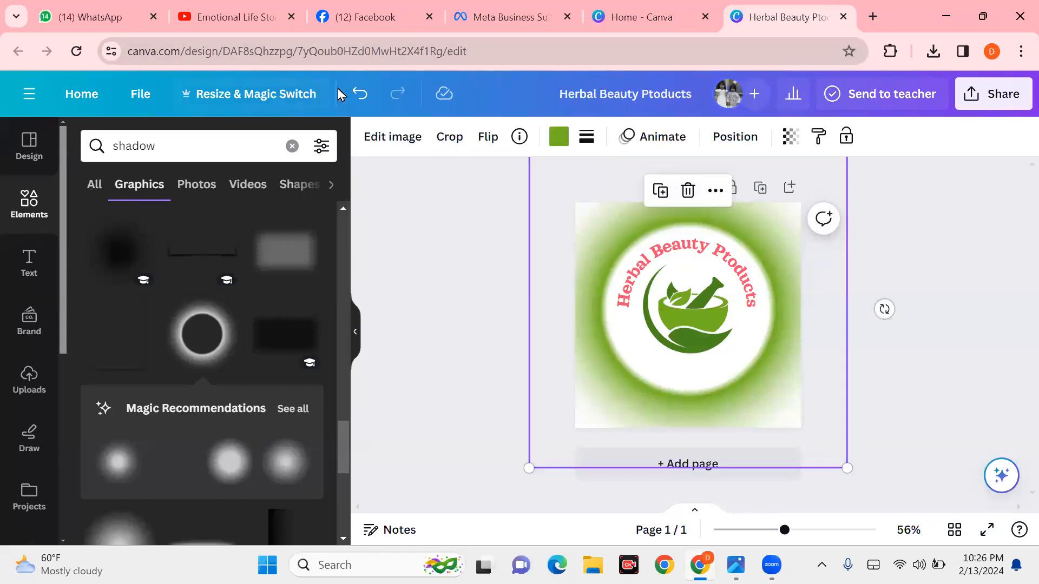
Step: Undo the ring shadow's resizing and recoloring and the white circle's deletion, and delete the ring shadow from the page
click(359, 96)
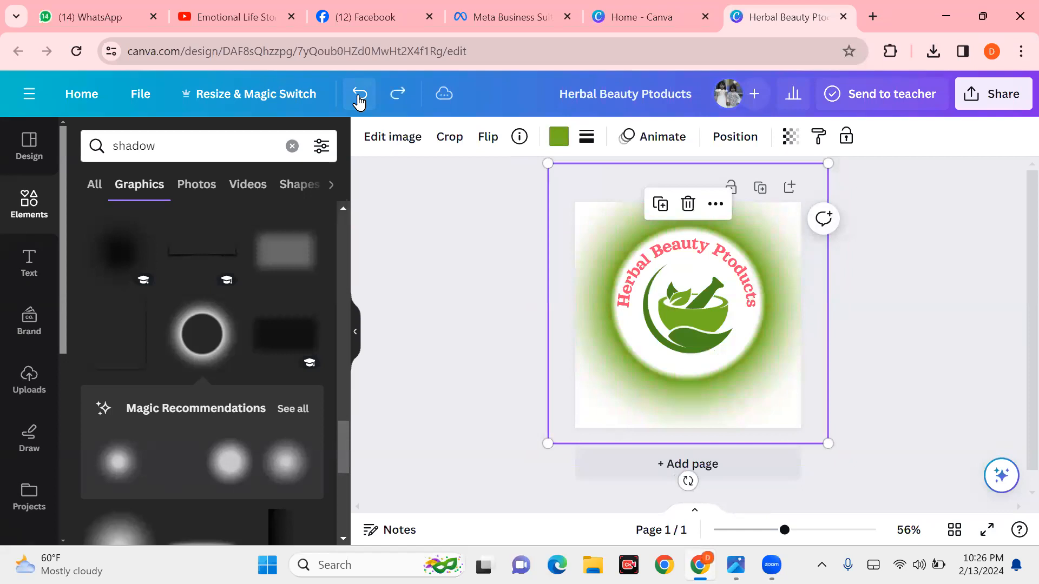
click(359, 97)
click(359, 97)
click(360, 96)
click(359, 96)
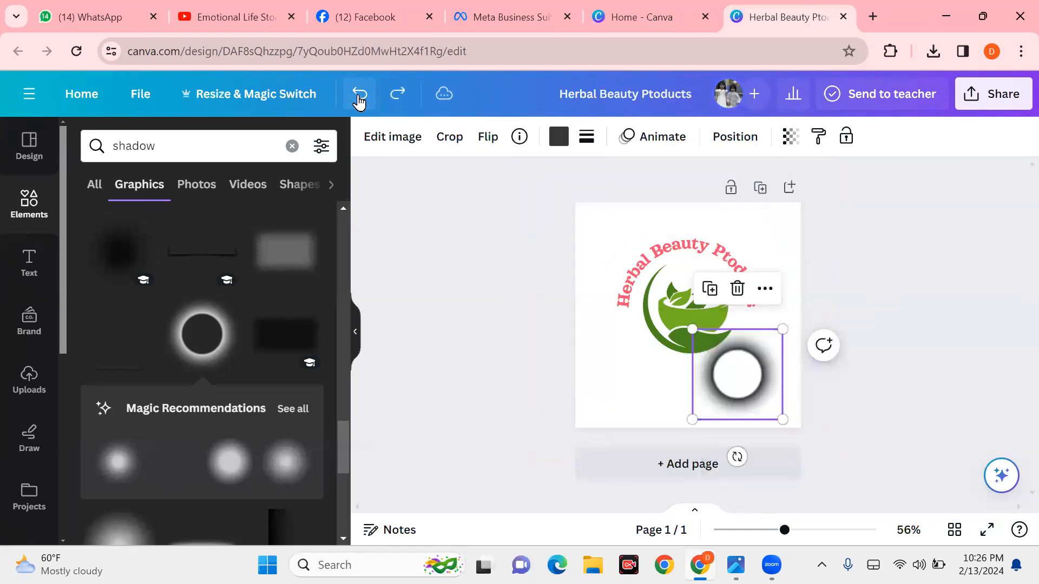
click(359, 98)
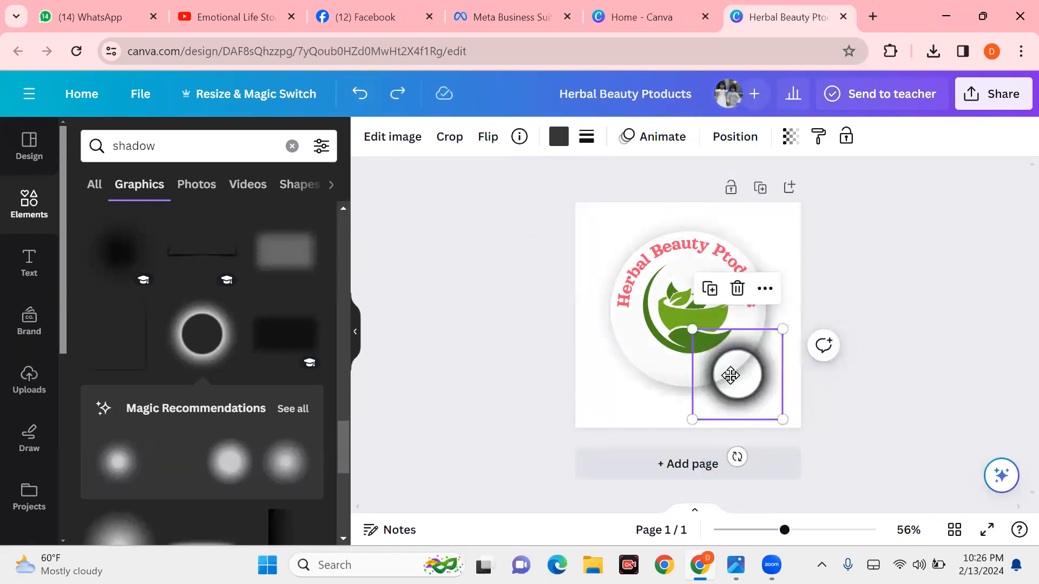
key(Delete)
Step: Look through the remaining shadow graphics and clear the element search
scroll(272, 366, down, 5)
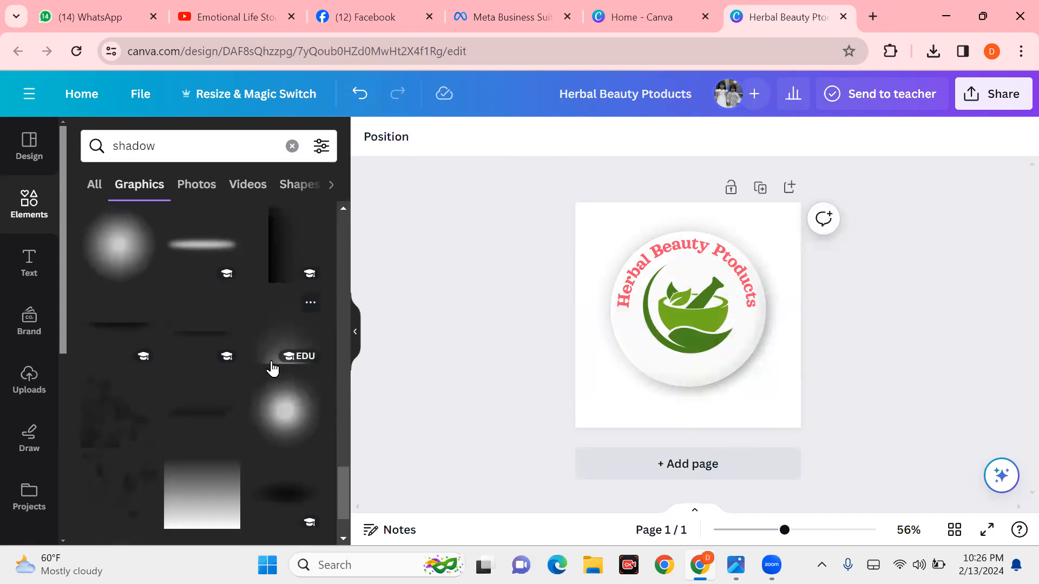
scroll(272, 368, down, 2)
scroll(223, 331, down, 3)
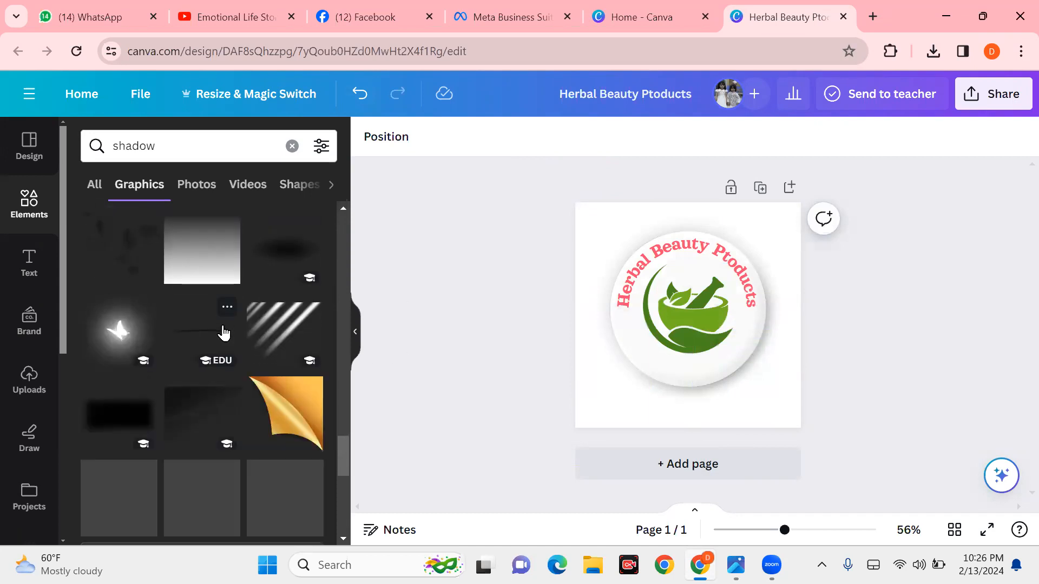
scroll(222, 331, down, 7)
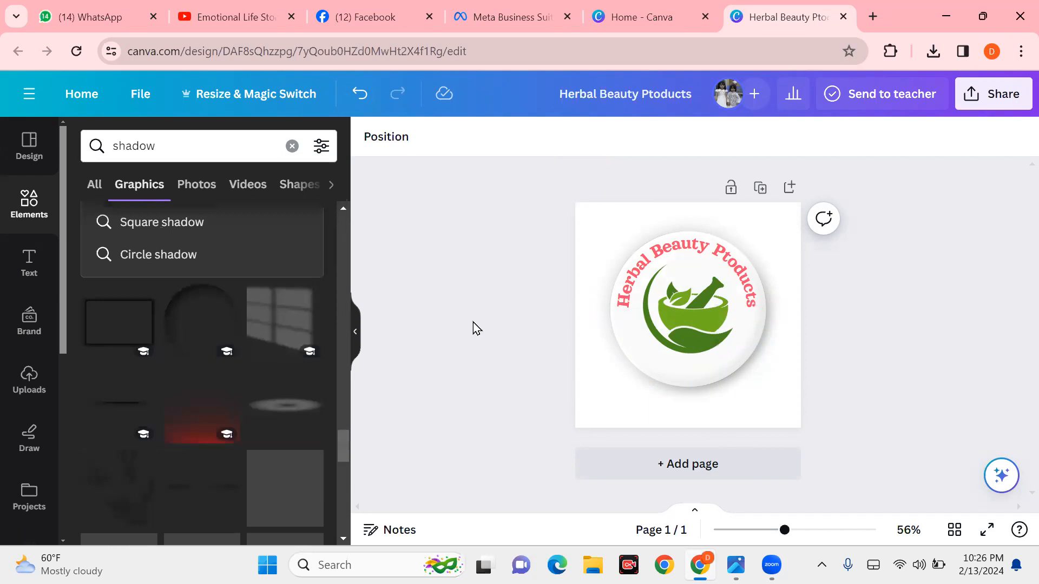
click(292, 147)
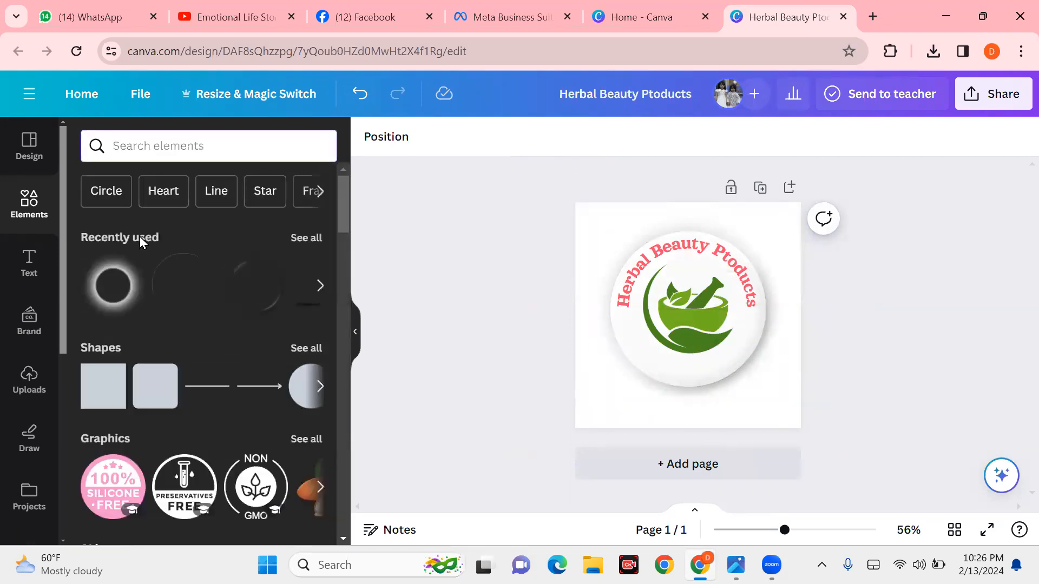
Step: Add a circle from the full set of shapes and enlarge it to cover most of the white circle
click(20, 216)
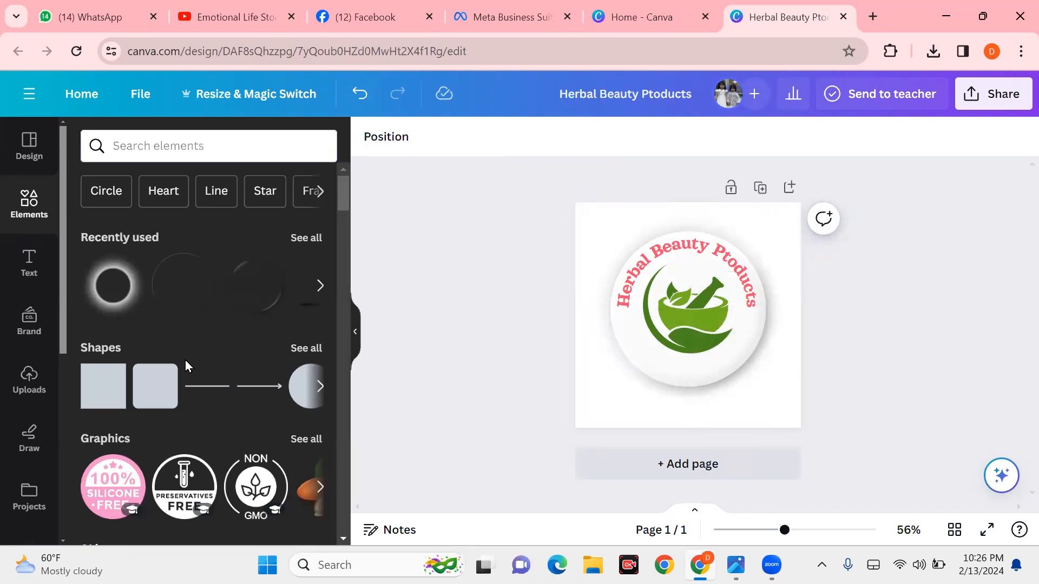
click(318, 346)
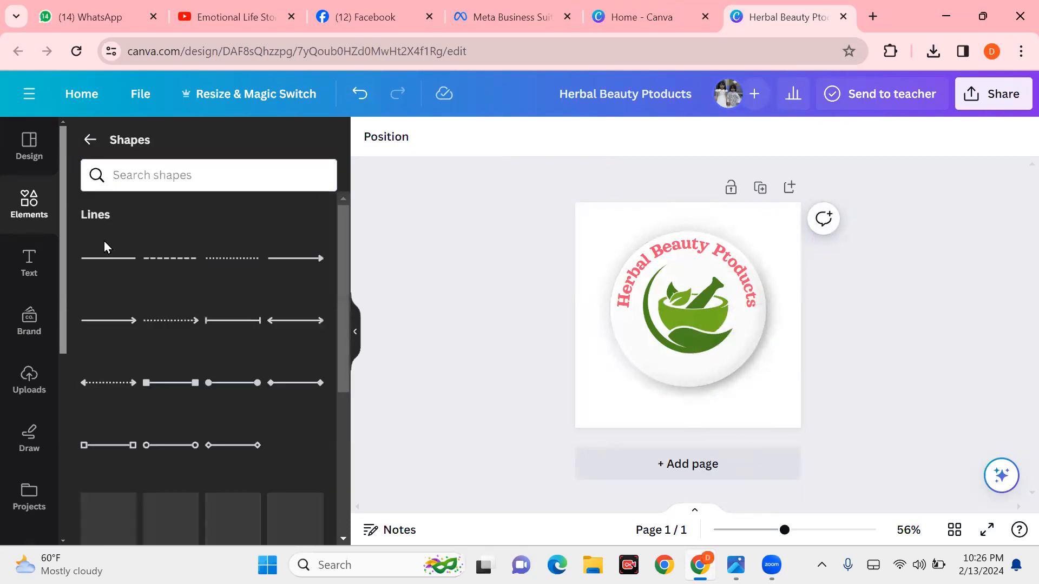
scroll(217, 324, down, 4)
click(230, 320)
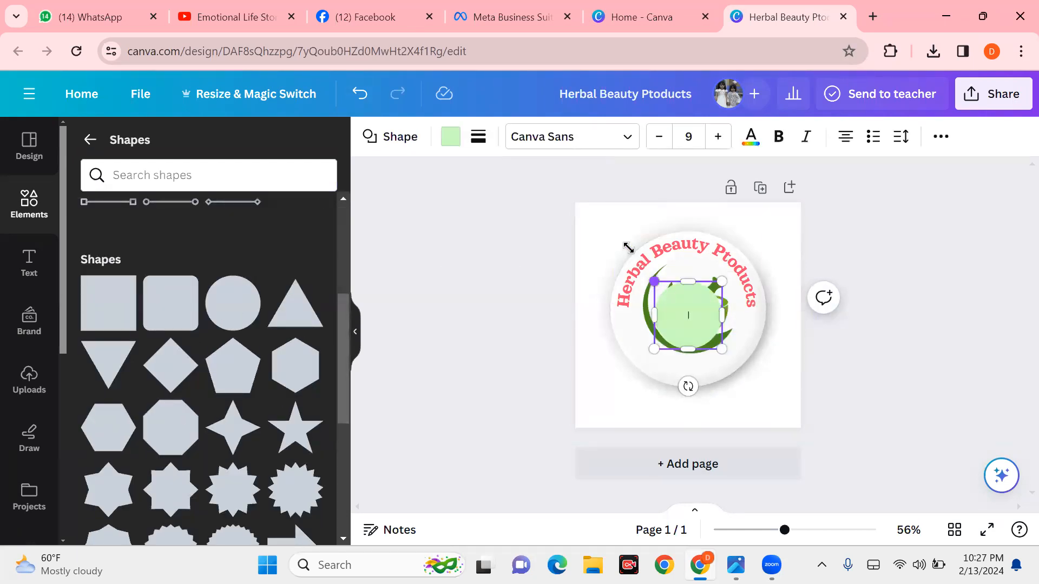
drag(628, 248, 608, 227)
drag(726, 343, 753, 380)
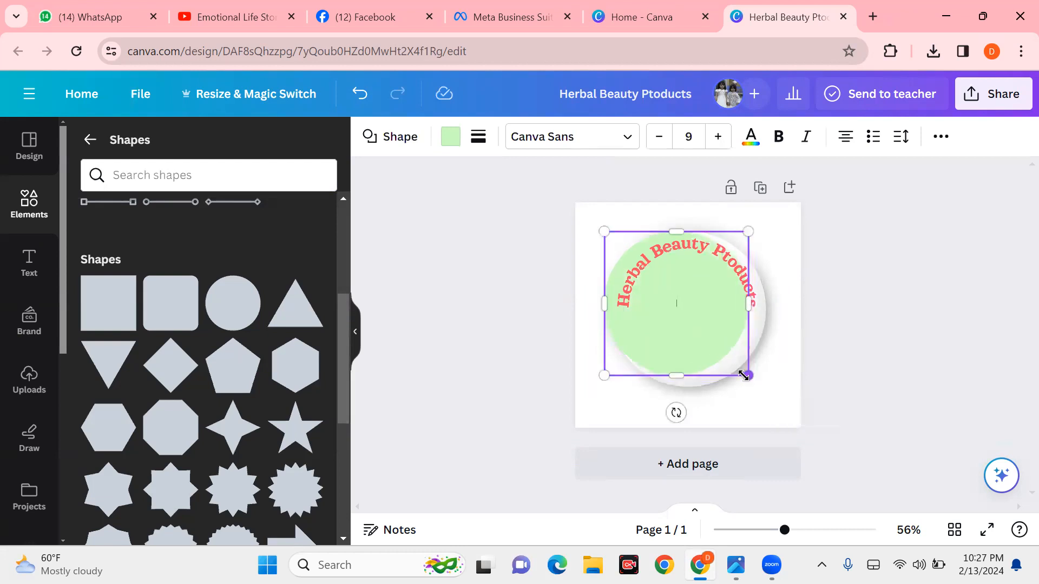
right_click(637, 321)
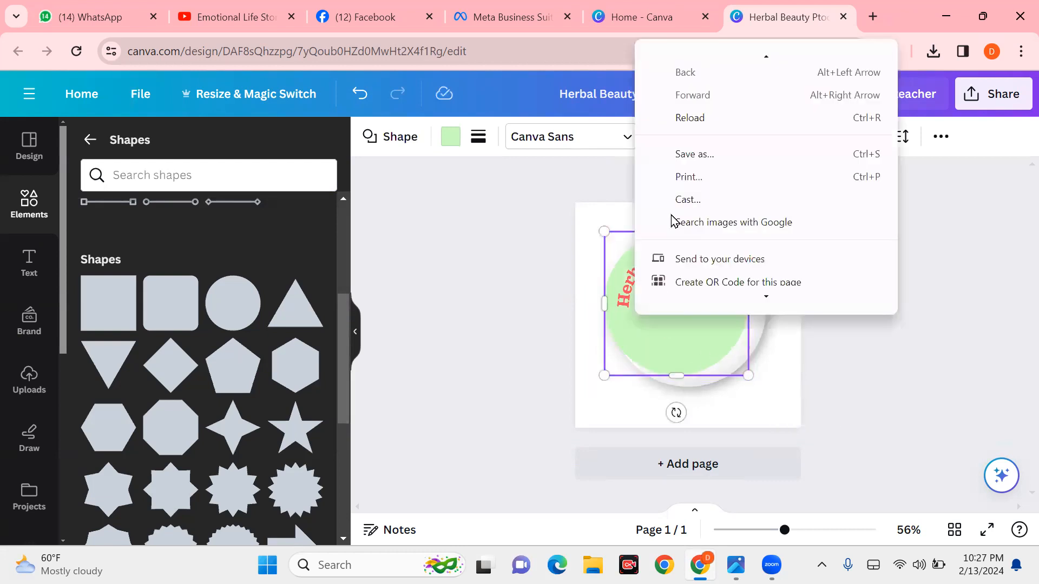
right_click(612, 332)
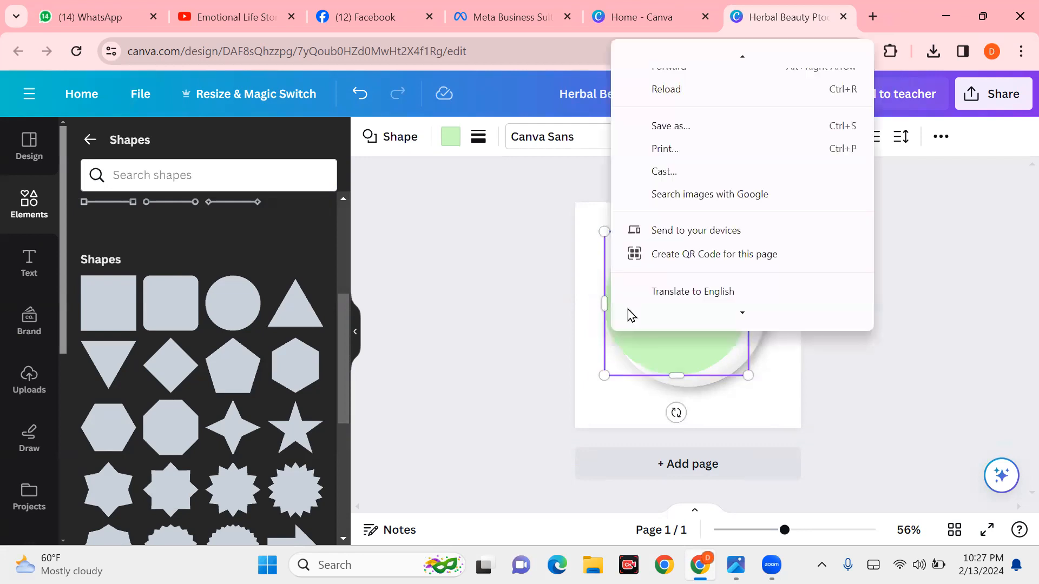
click(637, 248)
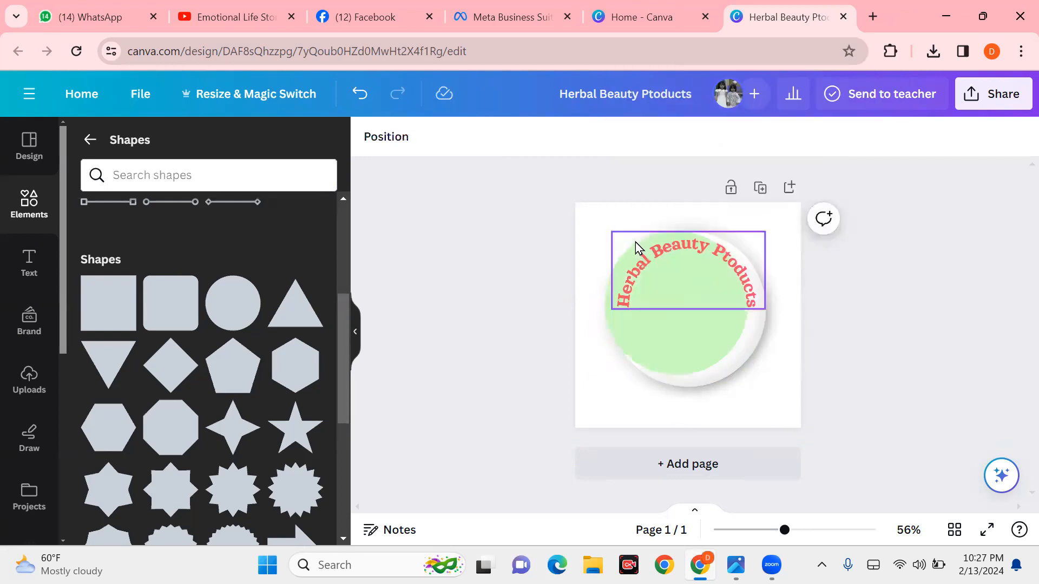
click(606, 246)
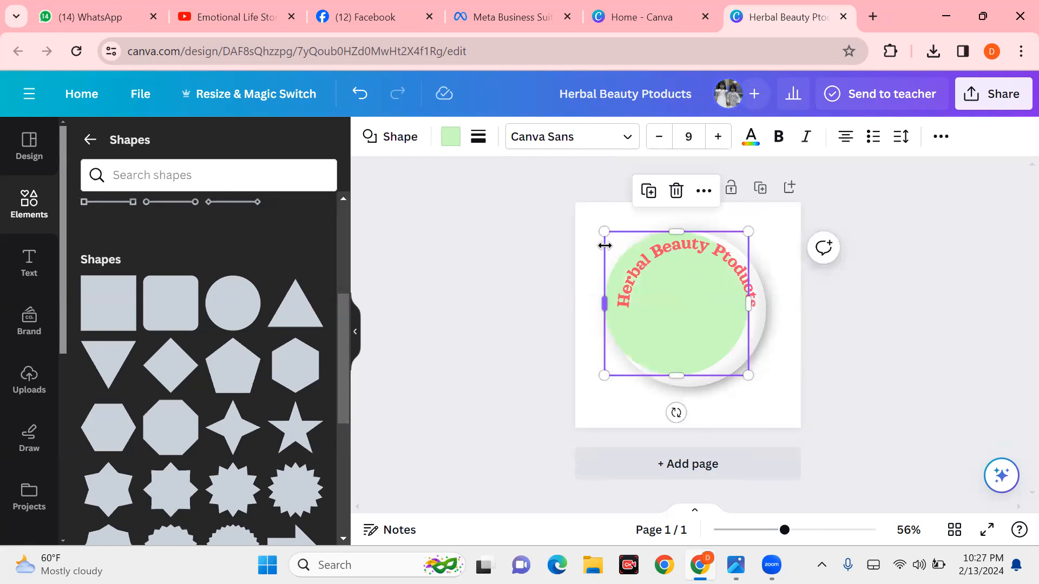
Step: Send the green circle to the back layer, then shift and enlarge it slightly to fill the white circle behind the logo
right_click(606, 249)
mouse_move(629, 278)
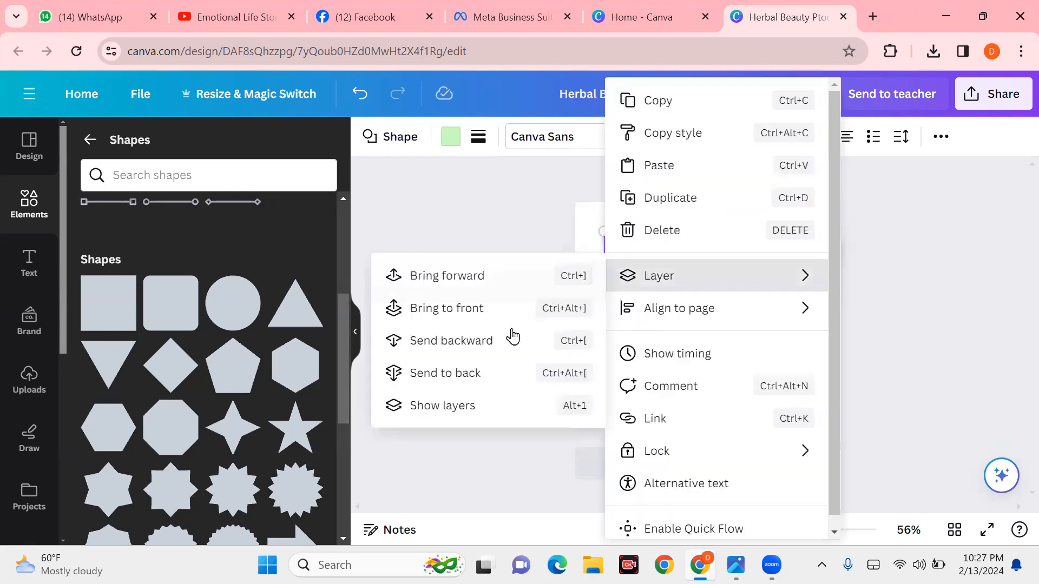
click(494, 369)
drag(658, 346, 648, 344)
drag(616, 238, 612, 233)
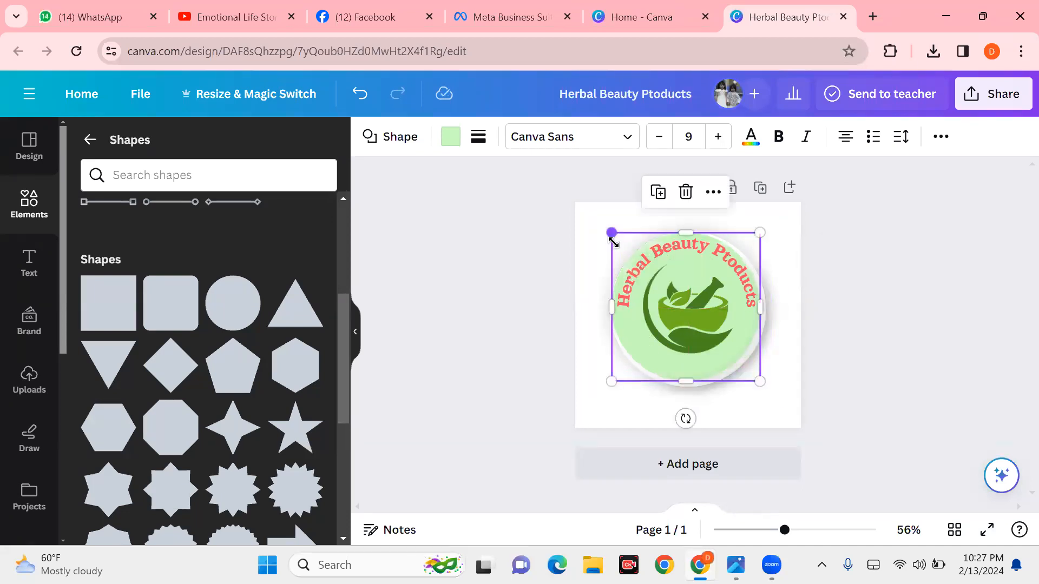
Step: Nudge the white shadowed circle left and up until its rim sits evenly around the green circle
click(653, 357)
click(479, 360)
click(651, 352)
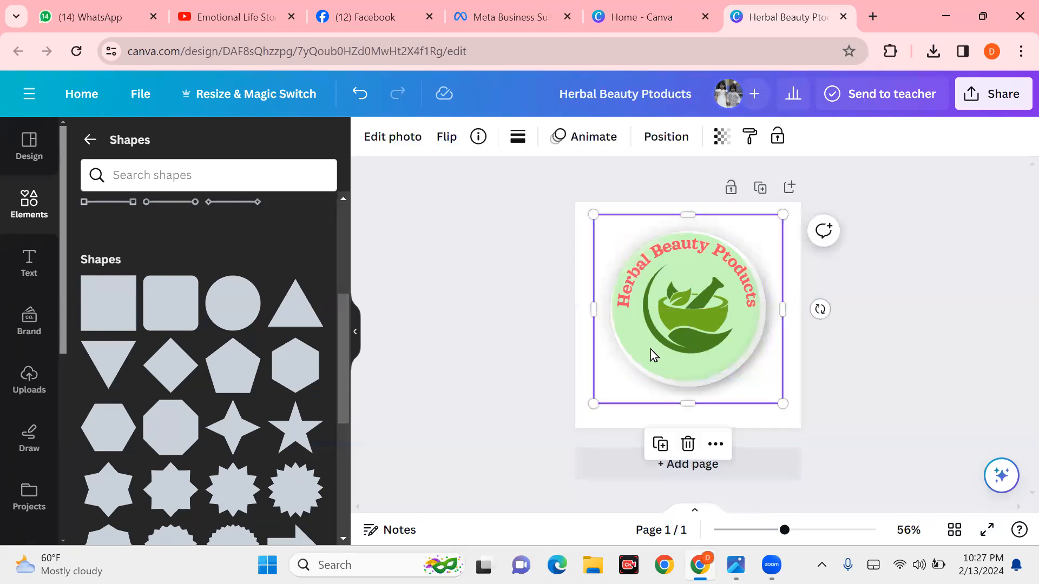
key(Escape)
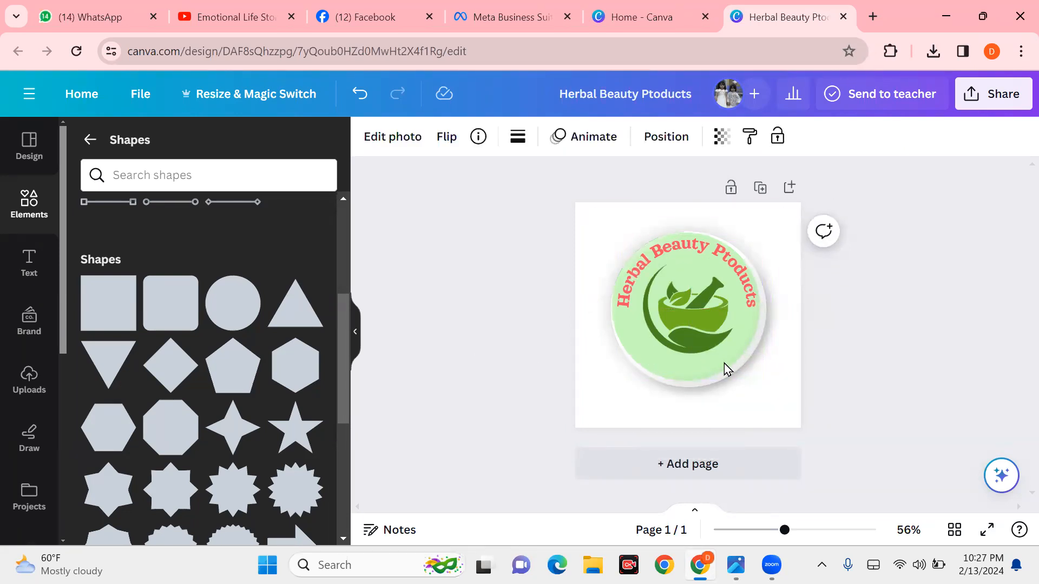
key(Left)
key(Left)
key(Left)
key(Left)
key(Left)
key(Left)
key(Left)
key(Up)
key(Up)
key(Up)
key(Up)
key(Up)
key(Up)
key(Up)
key(Up)
key(Up)
key(Up)
key(Up)
key(Left)
key(Left)
key(Left)
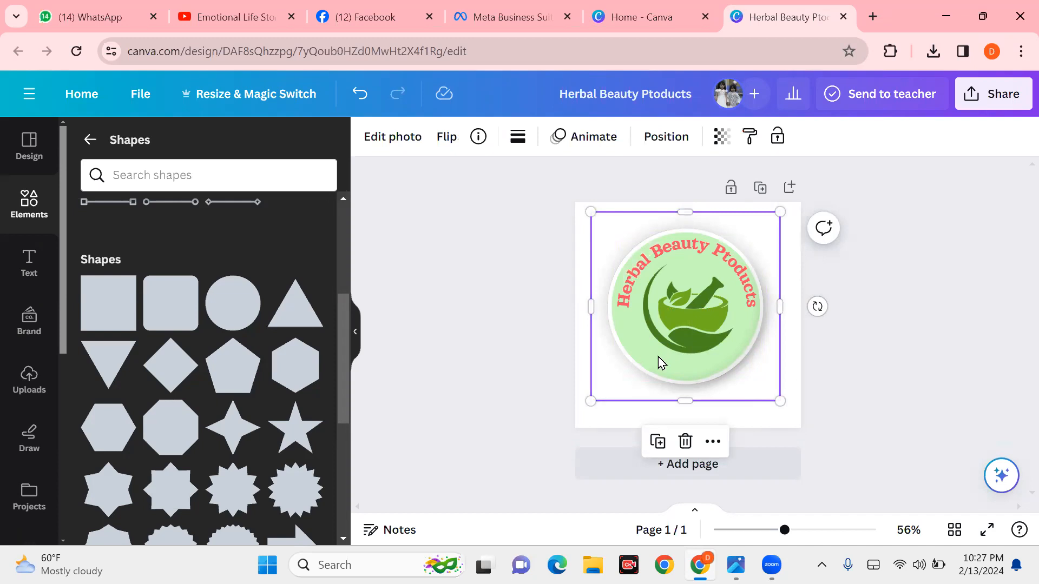
click(552, 356)
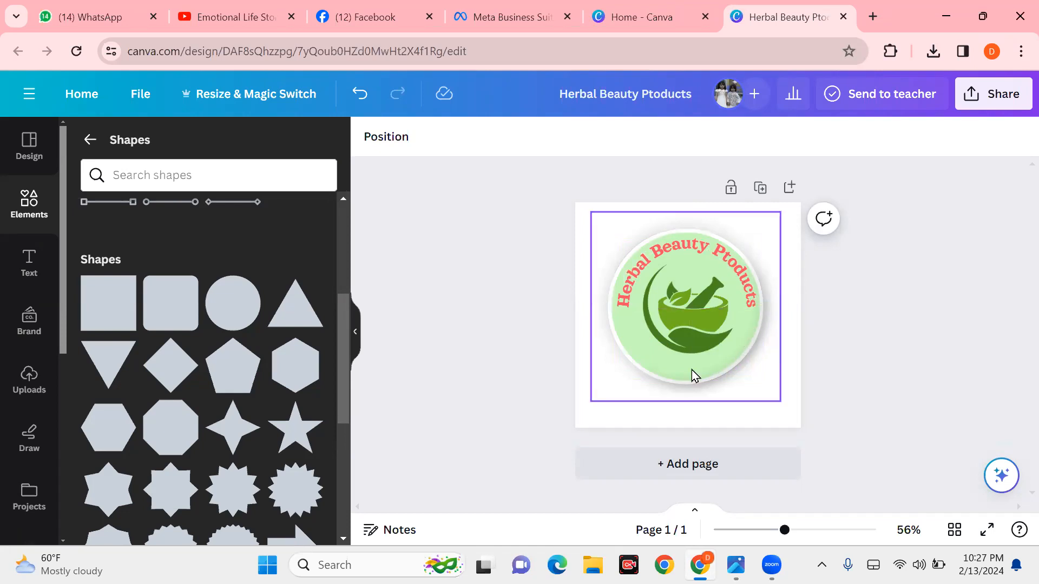
Step: Move the shadowed circle aside and try light blue, coral, pink, navy and deep blue fills on the green circle
drag(646, 384, 523, 297)
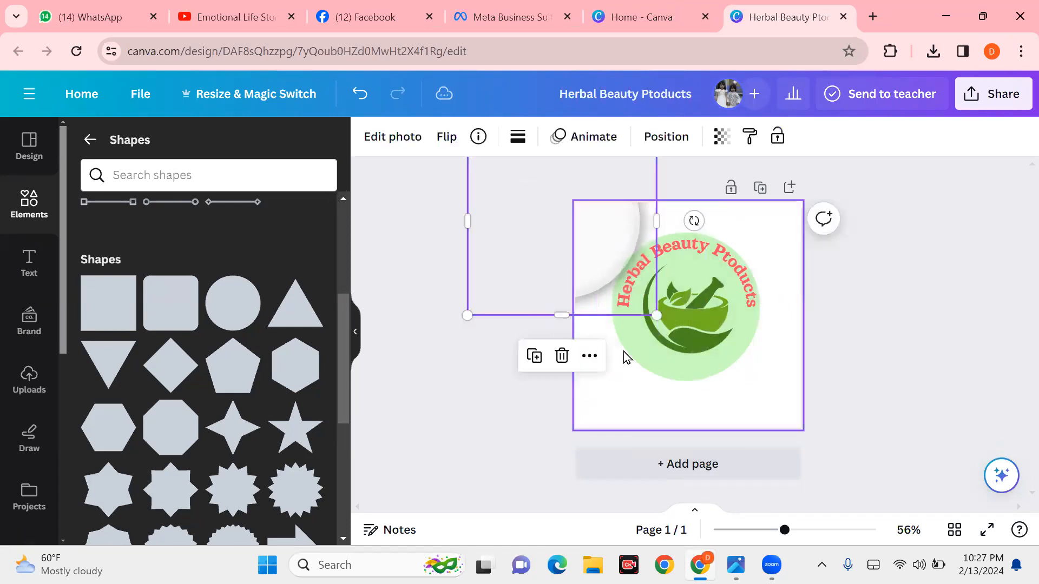
click(649, 377)
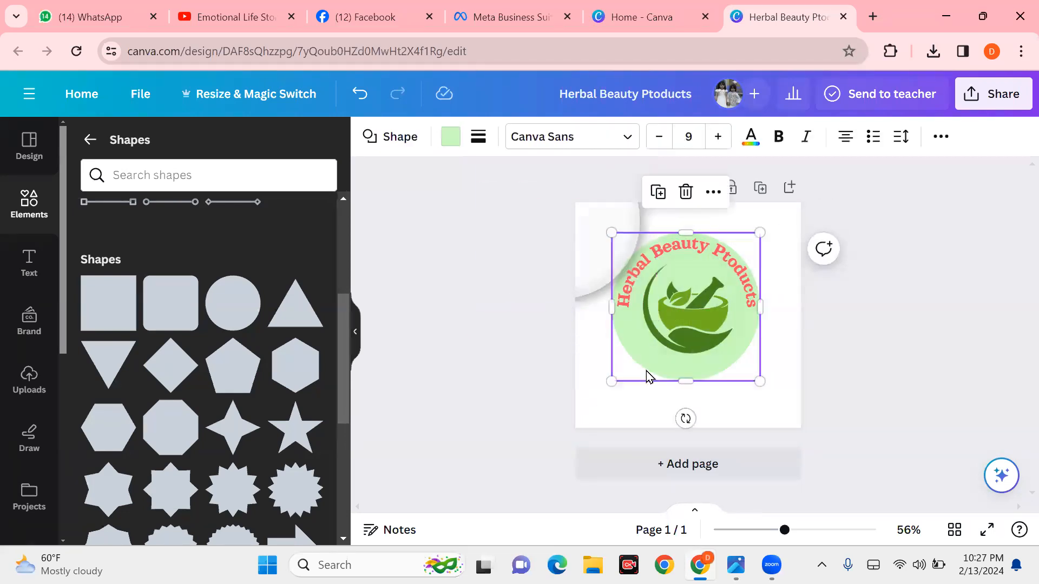
click(451, 137)
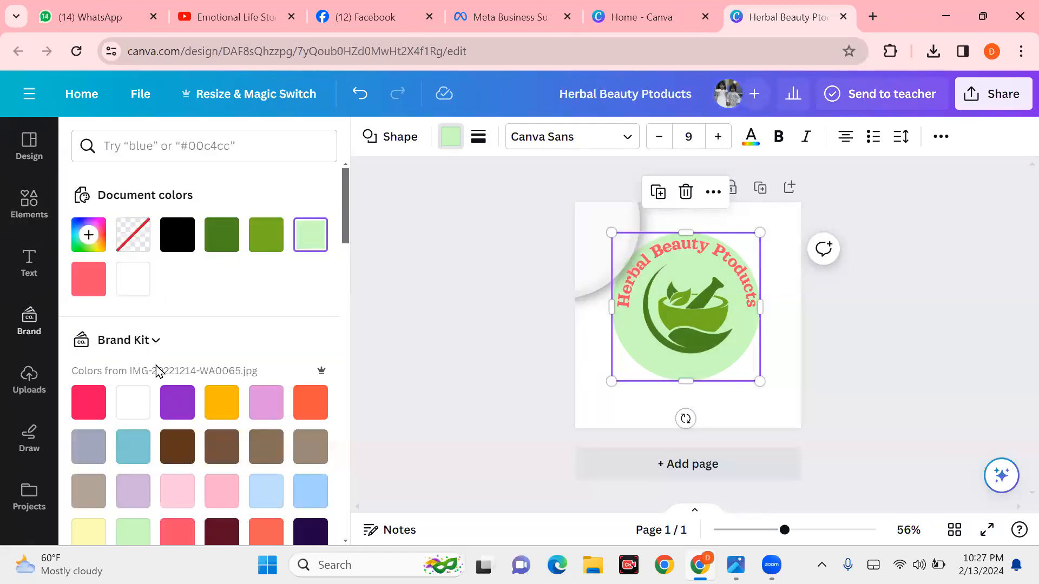
scroll(255, 343, down, 5)
click(267, 262)
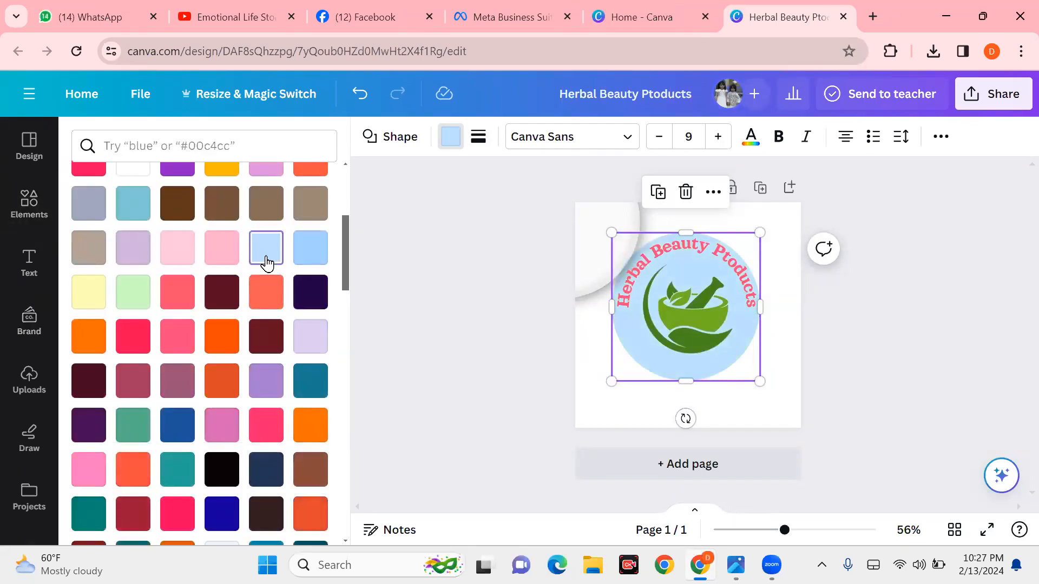
click(300, 252)
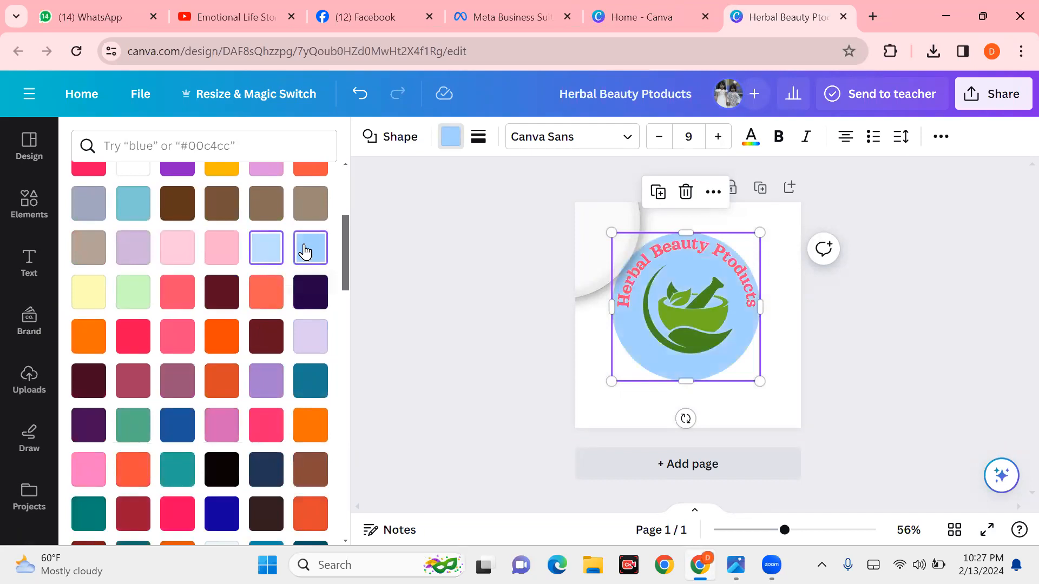
click(268, 295)
click(178, 333)
scroll(181, 340, down, 2)
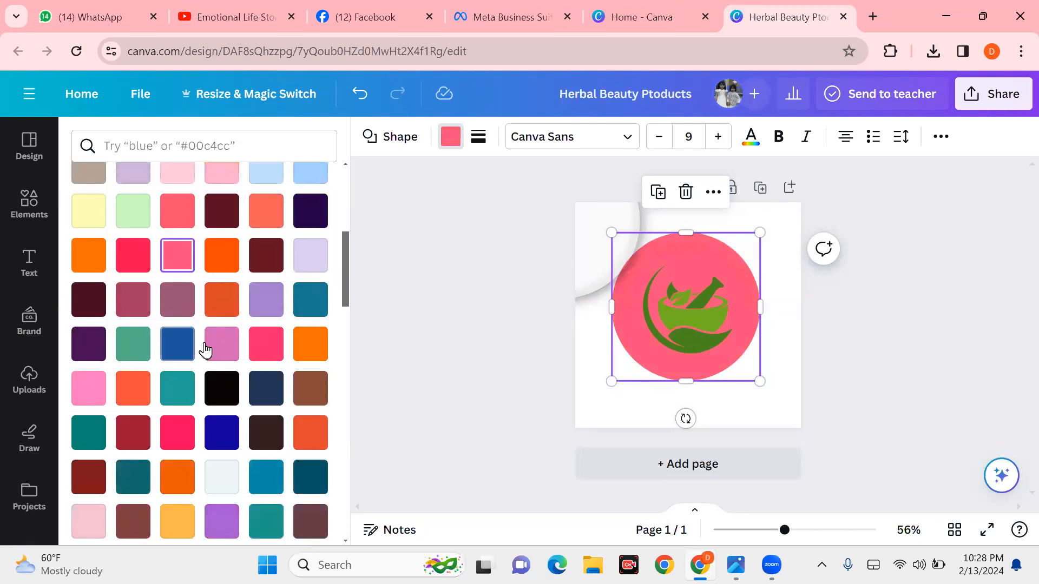
scroll(206, 351, down, 3)
click(265, 226)
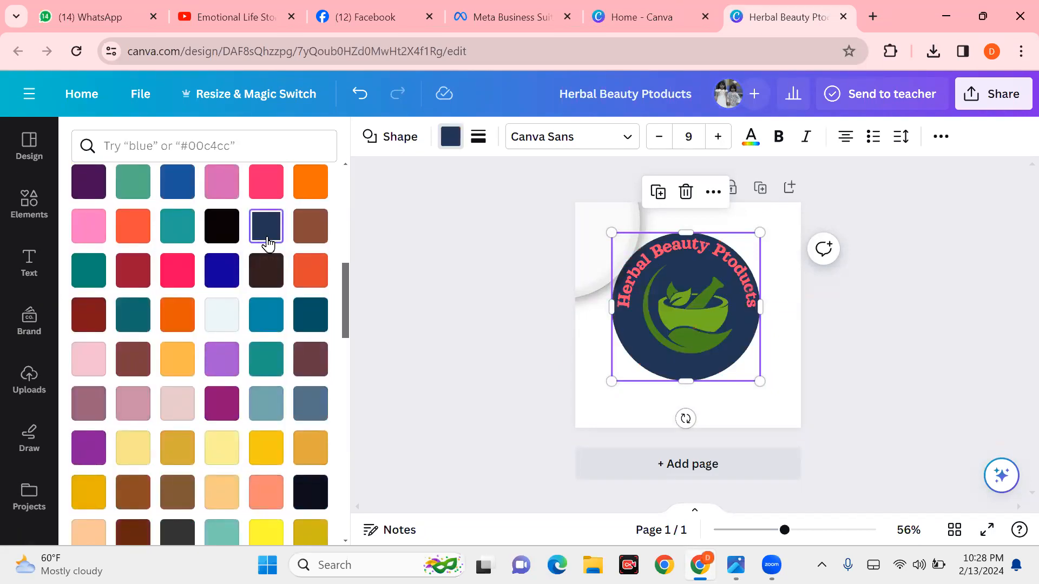
click(222, 273)
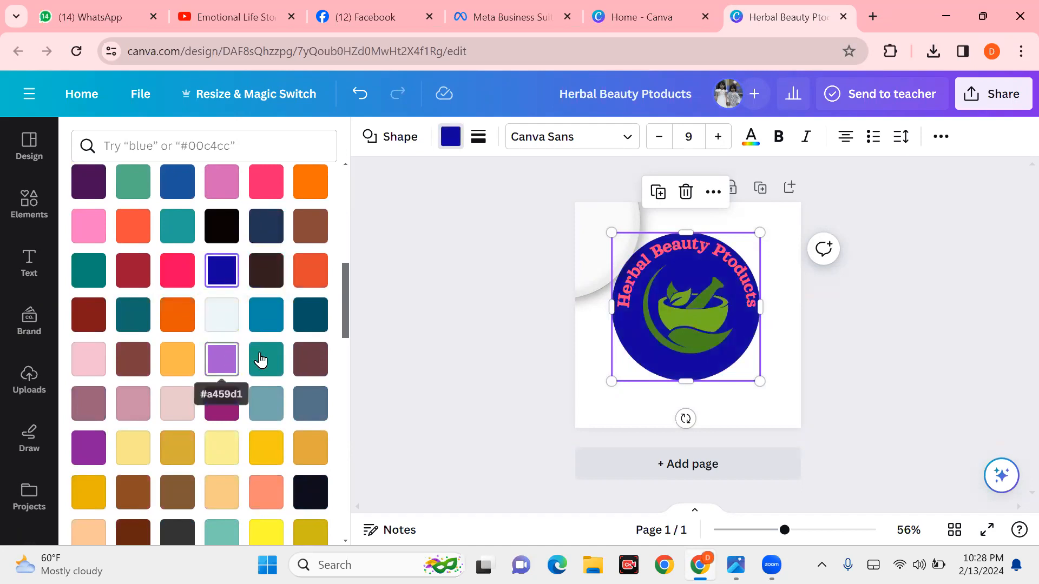
Step: Fill the circle behind the logo with the very pale blue color and move the shadowed circle back over it
click(228, 324)
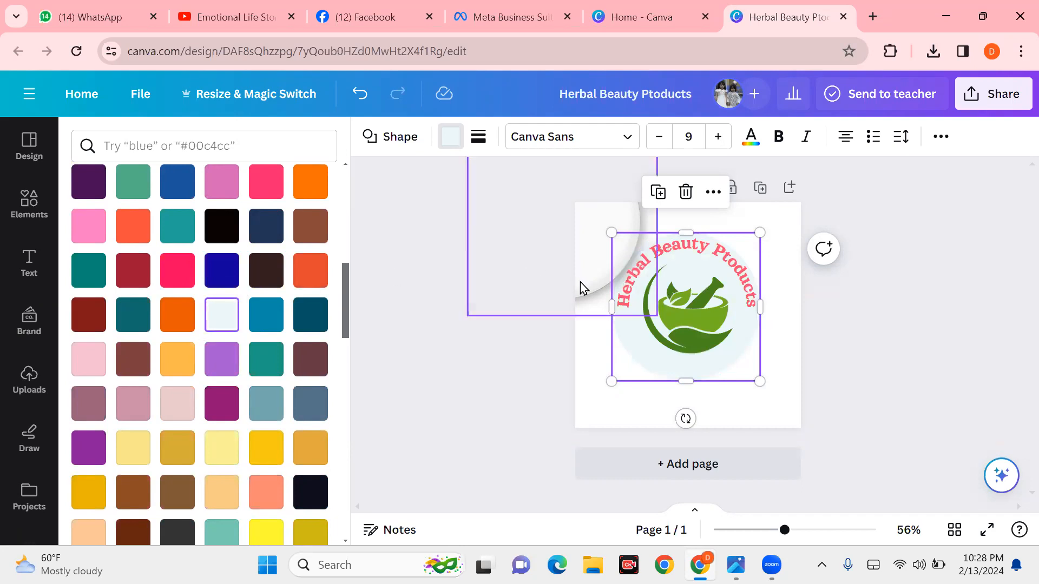
drag(588, 287, 712, 360)
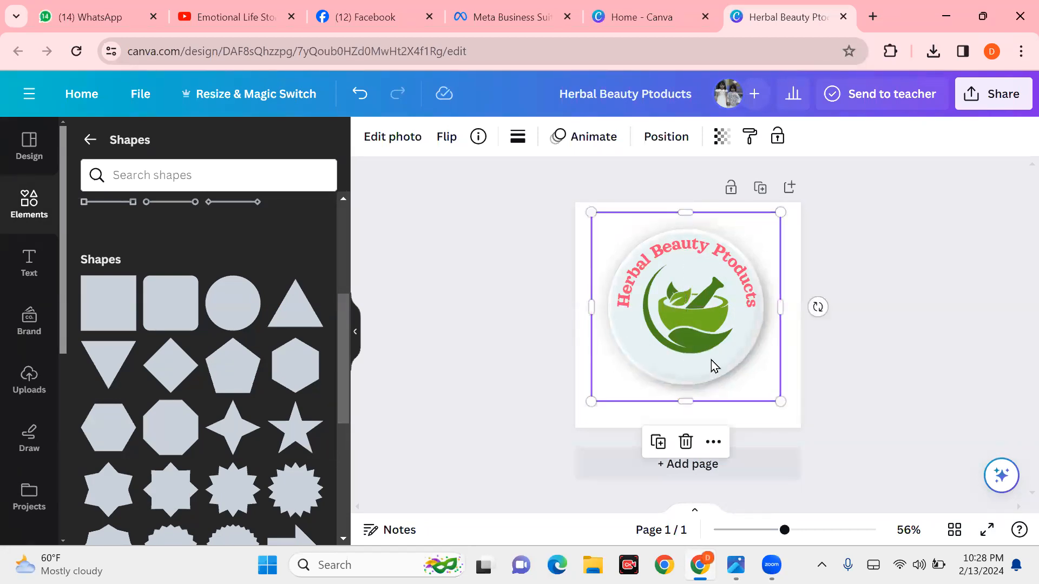
click(464, 346)
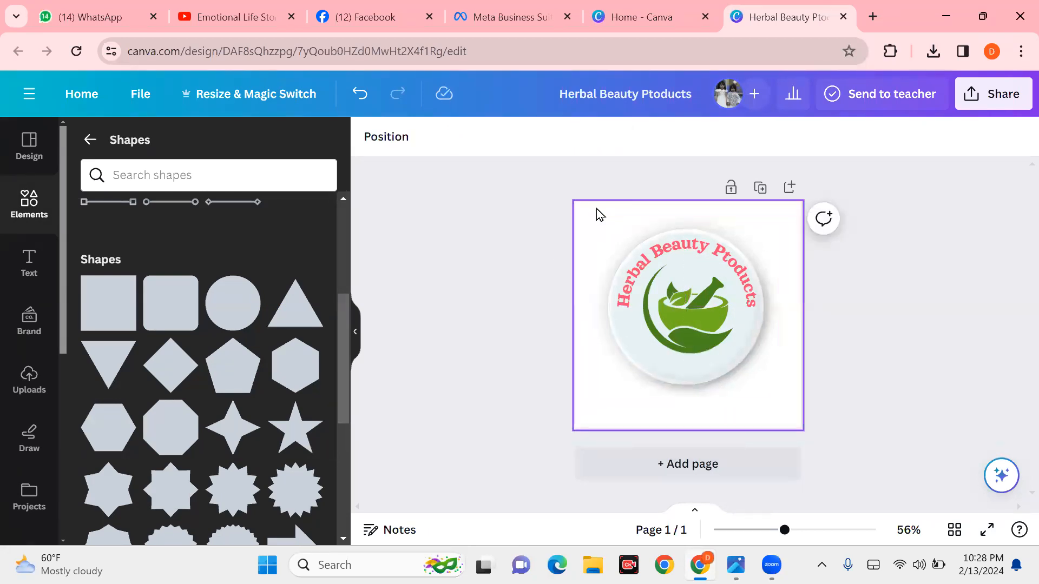
Step: Search the elements for "gradient" and add the purple fading gradient graphic to the page
click(580, 215)
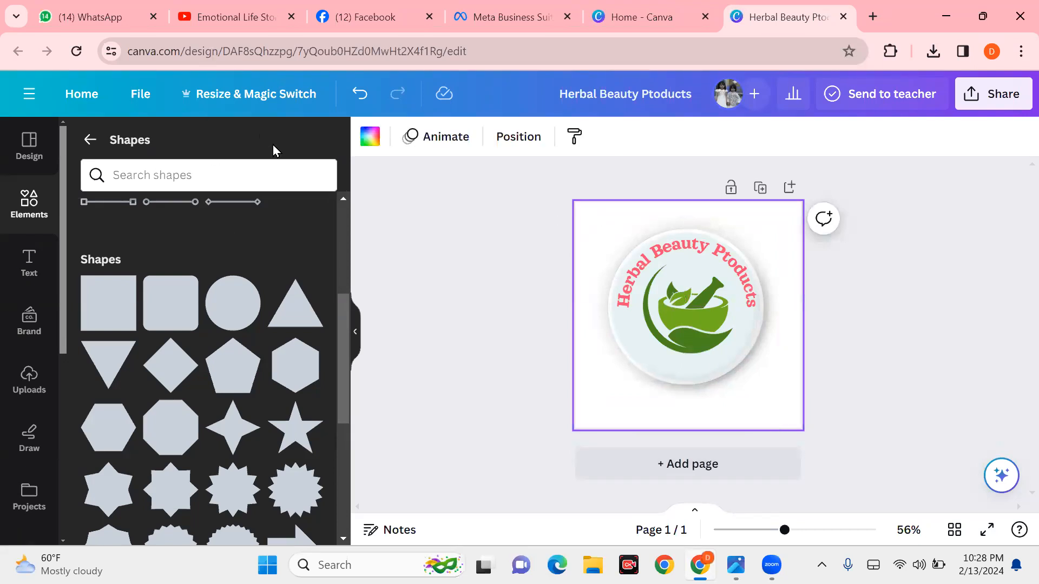
click(88, 139)
click(165, 150)
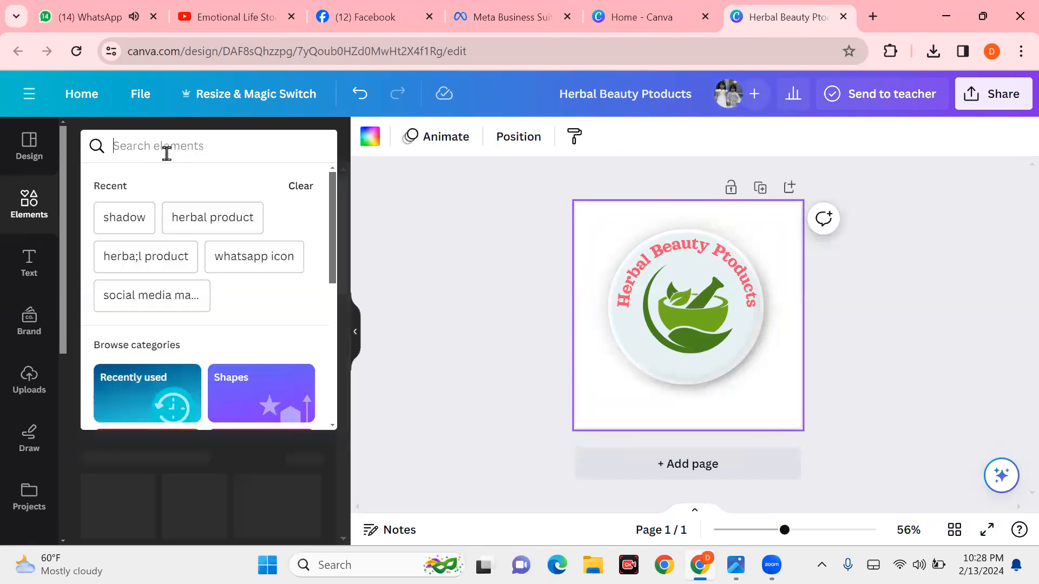
text(gra)
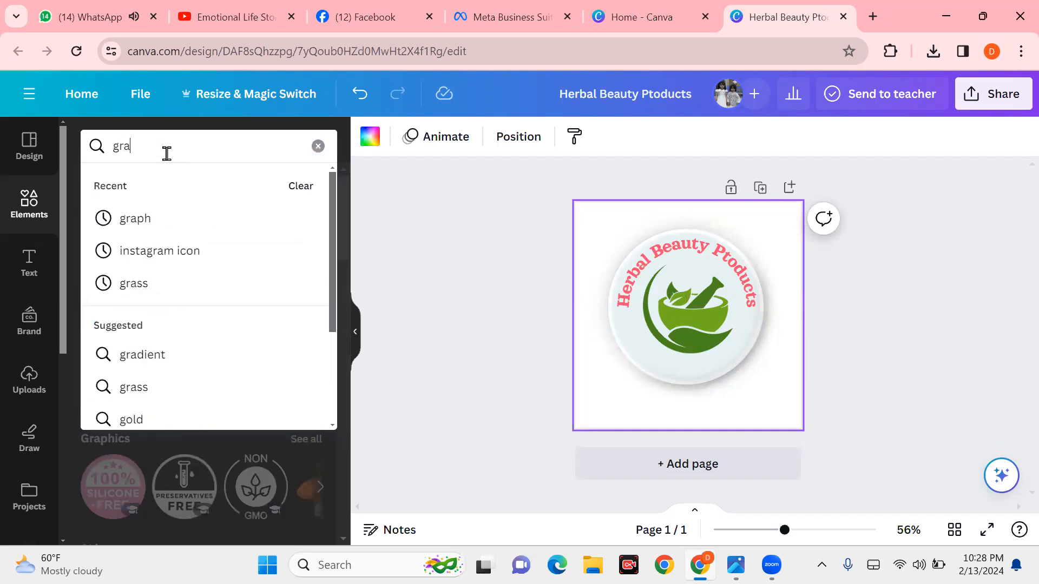
text(dient)
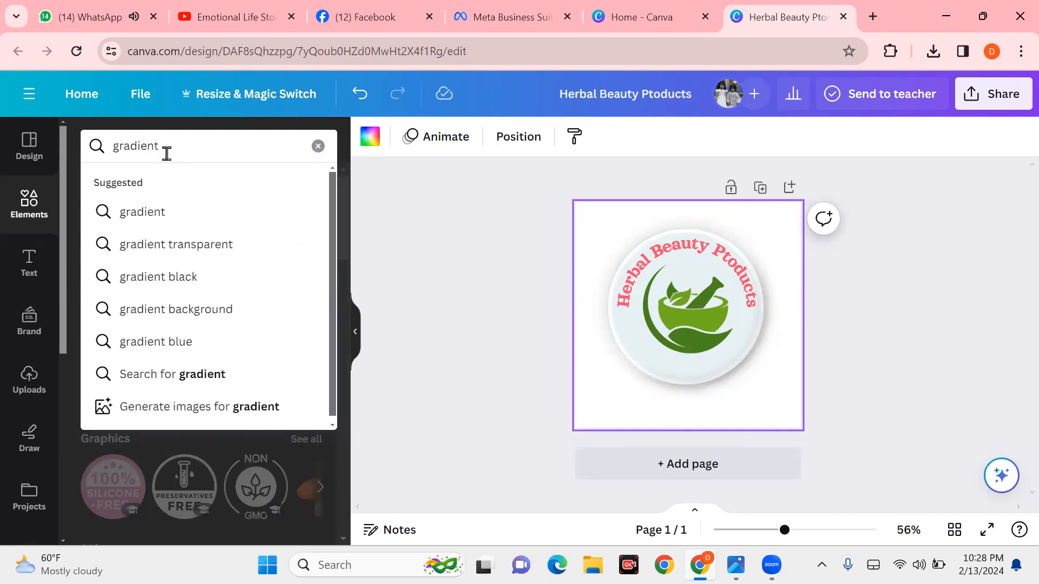
key(Return)
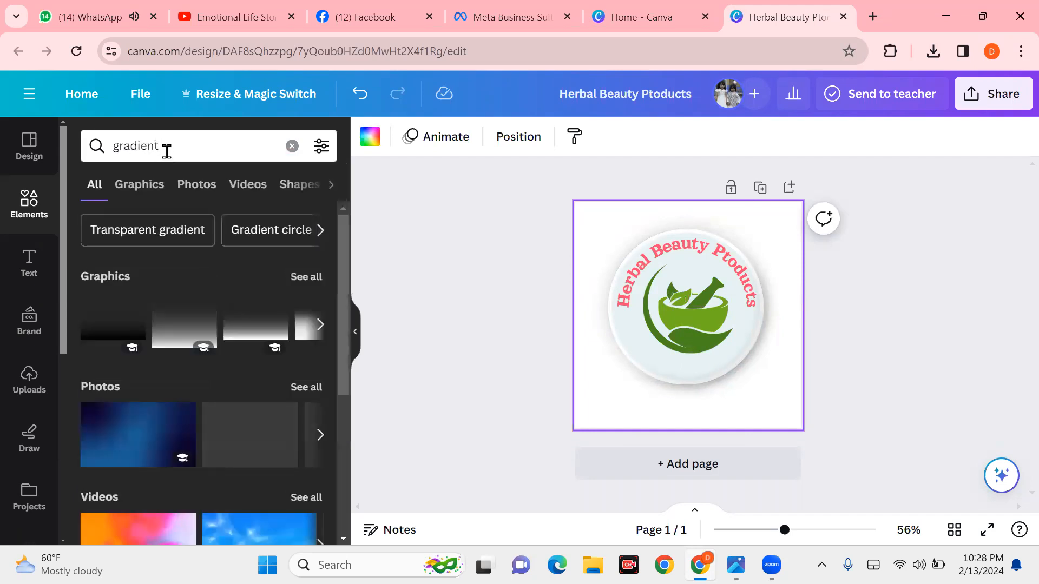
click(309, 277)
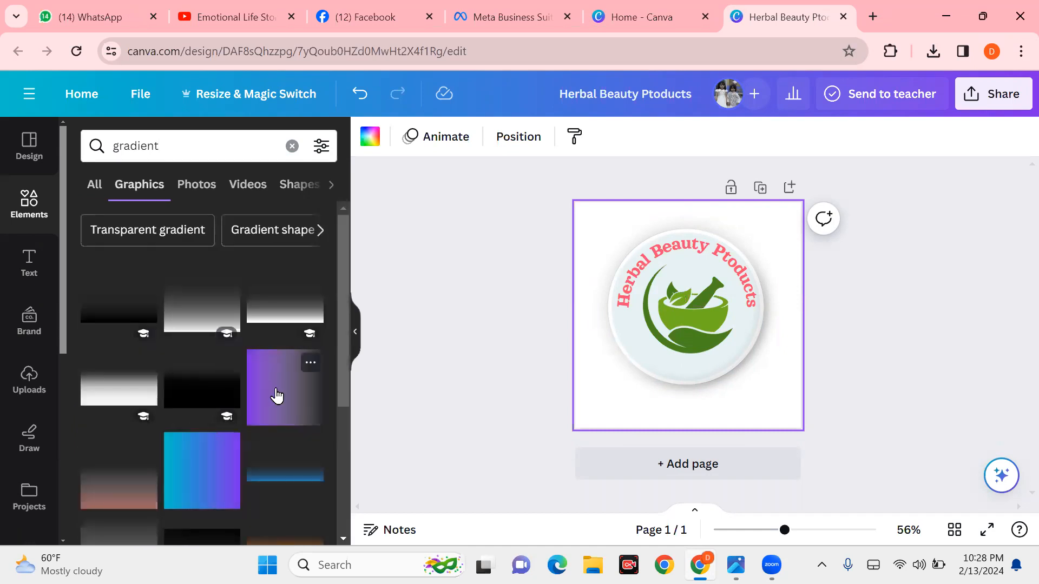
click(276, 395)
right_click(666, 310)
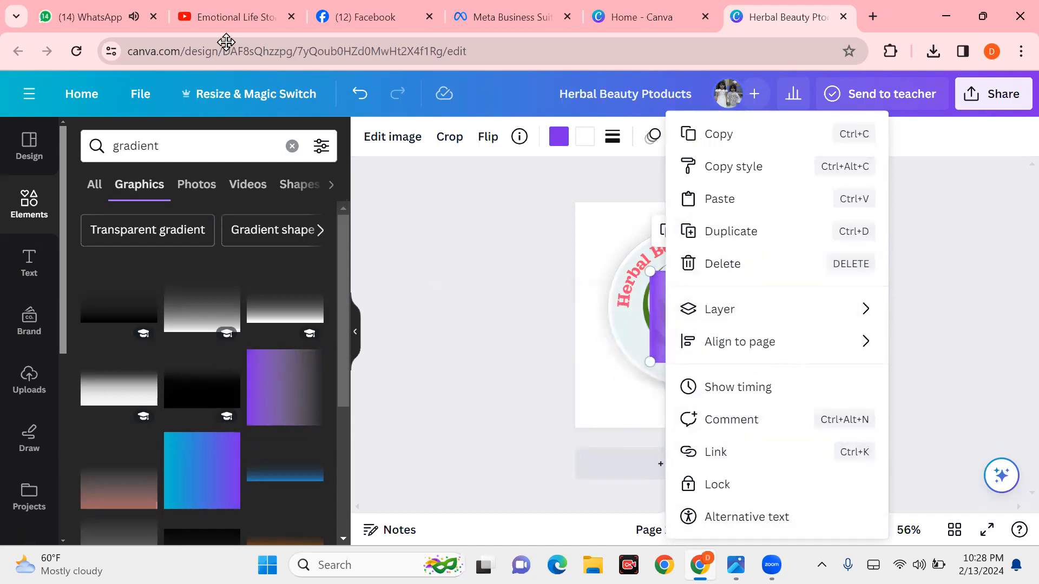
click(319, 297)
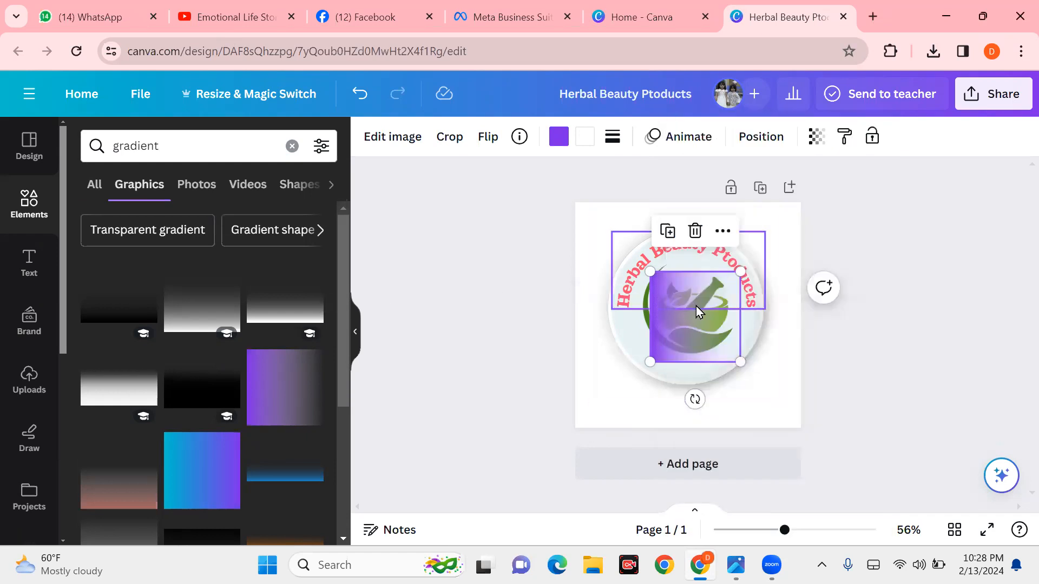
right_click(687, 343)
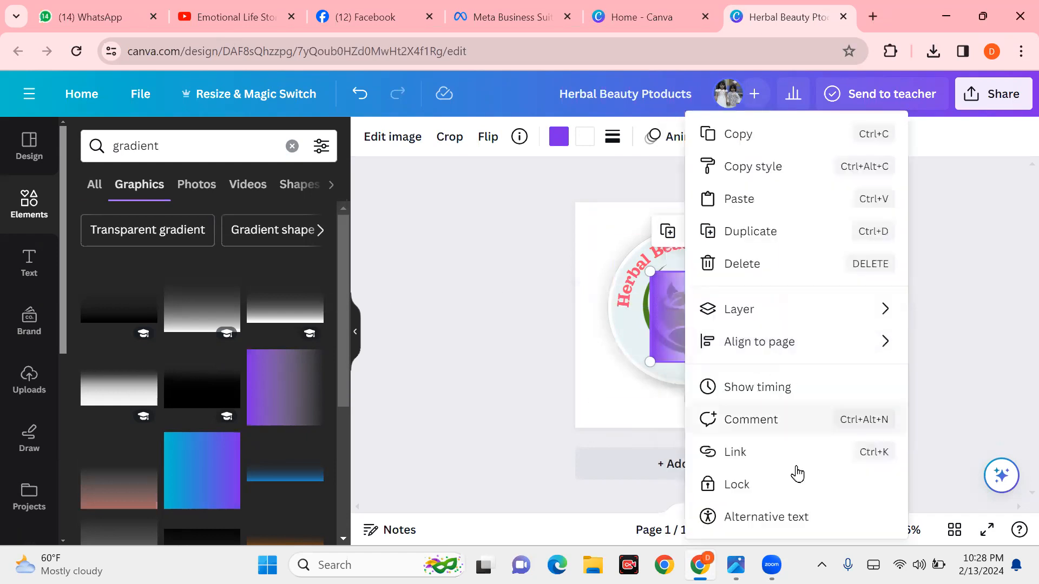
click(649, 319)
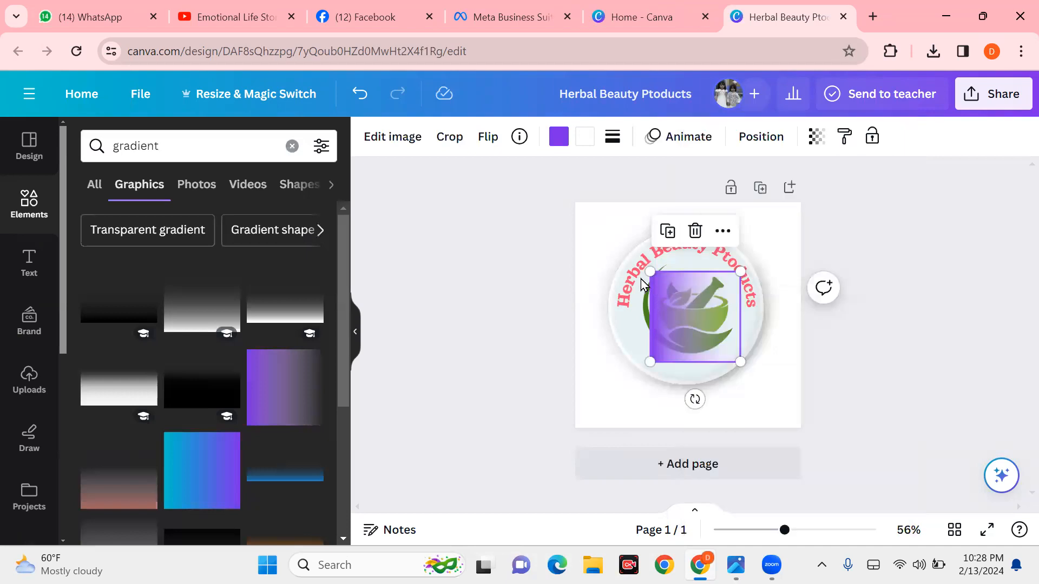
Step: Enlarge the purple gradient to cover the whole page and send it backward one layer
drag(683, 349, 801, 427)
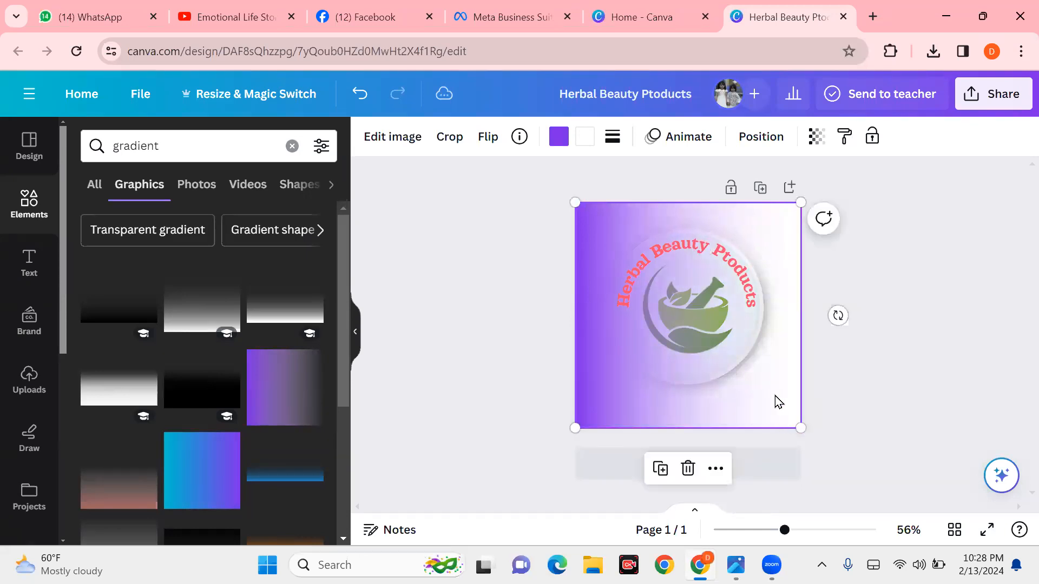
right_click(775, 401)
mouse_move(807, 347)
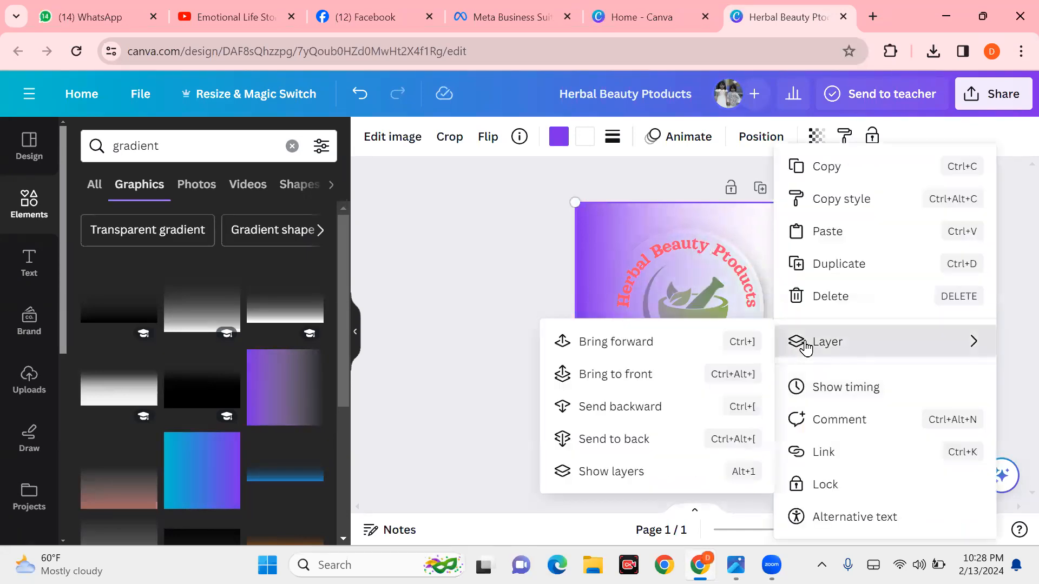
click(626, 410)
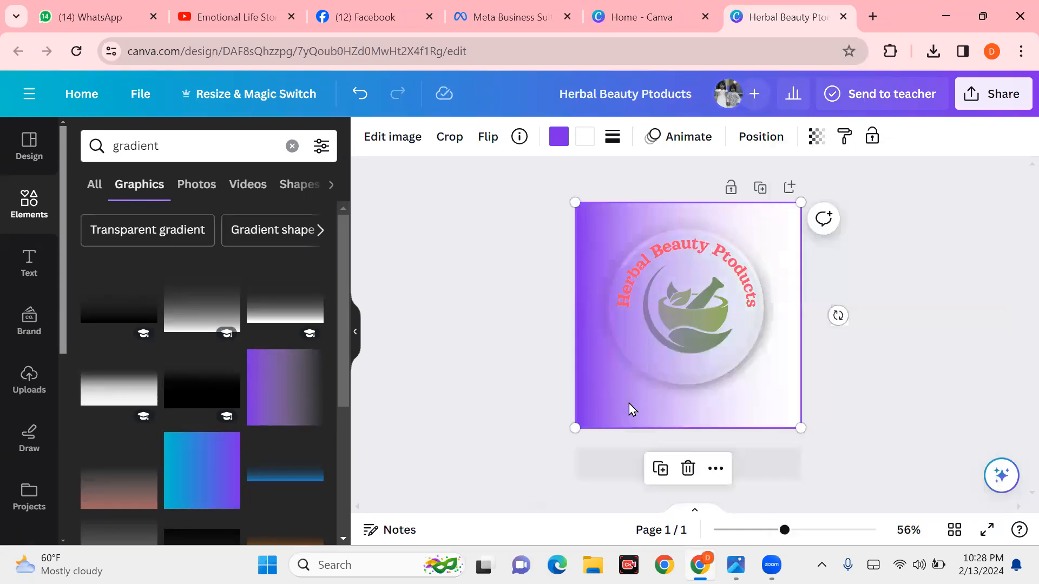
Step: Send the purple gradient to the back layer behind the whole logo
right_click(760, 398)
click(481, 385)
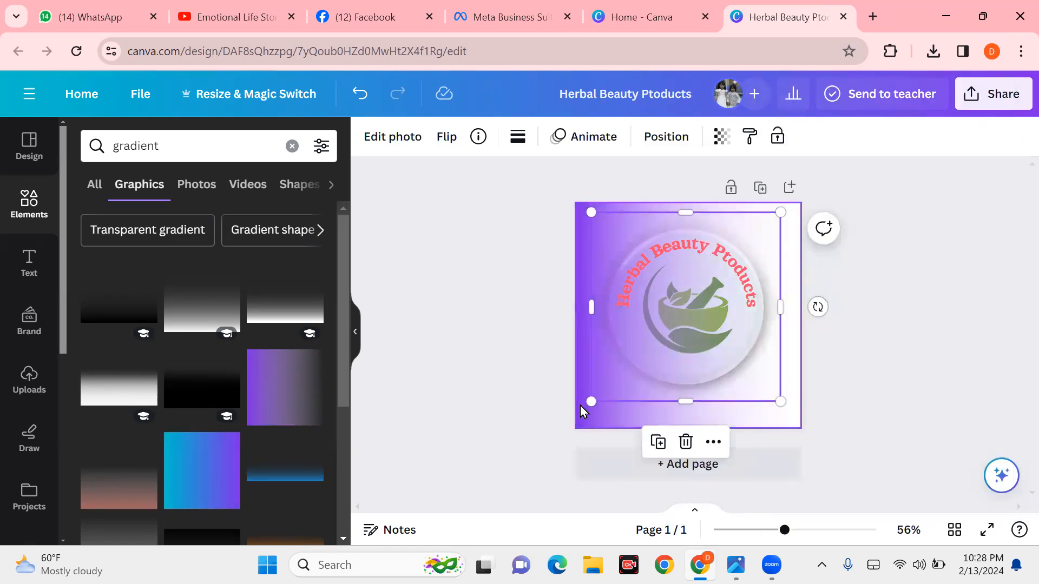
click(580, 404)
right_click(580, 405)
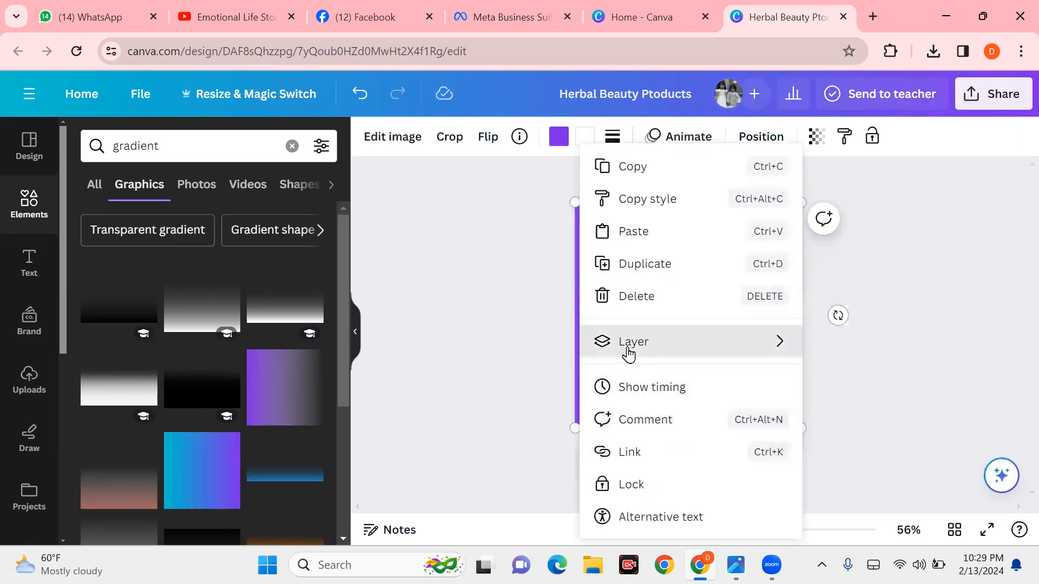
mouse_move(614, 349)
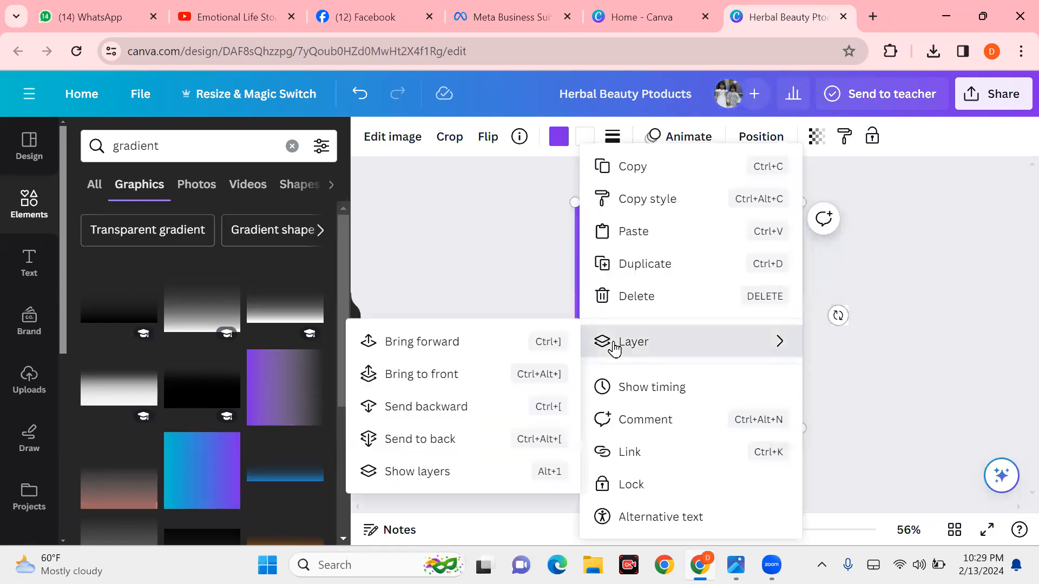
click(466, 443)
click(496, 346)
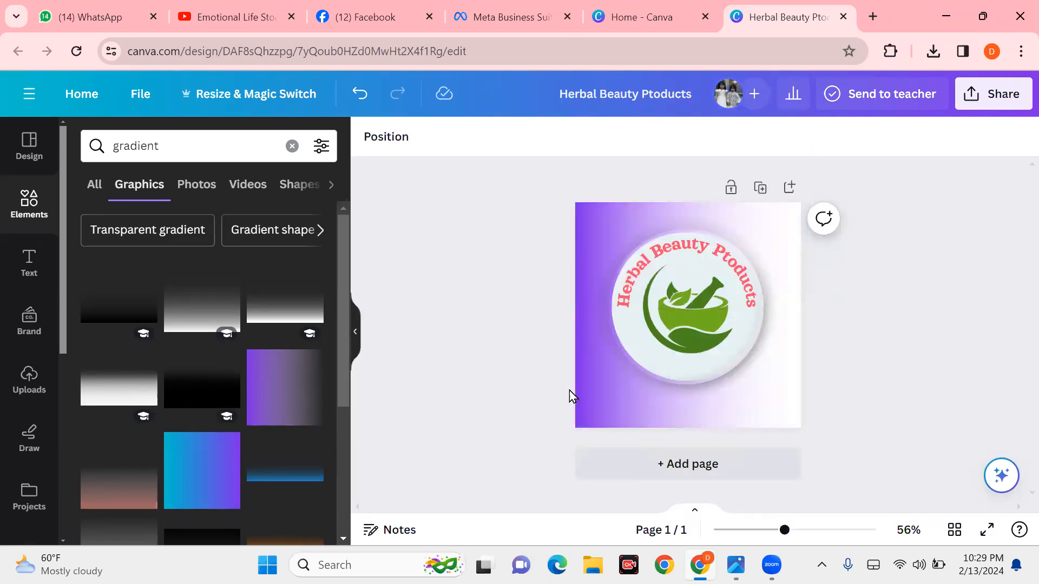
Step: Undo the purple gradient's layering, enlargement and placement to remove it from the page
scroll(178, 395, down, 3)
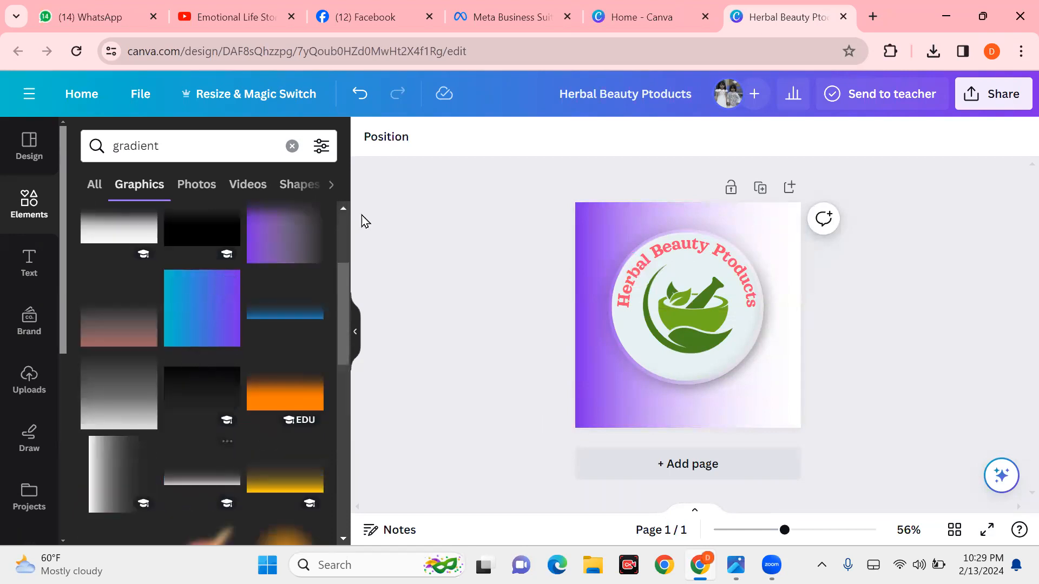
click(356, 94)
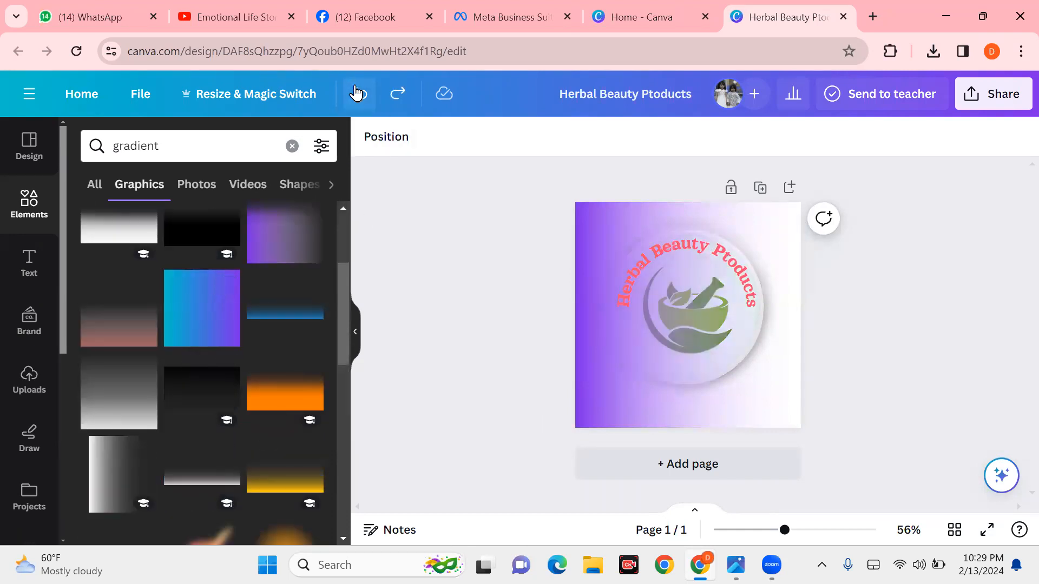
click(355, 95)
click(356, 93)
click(356, 93)
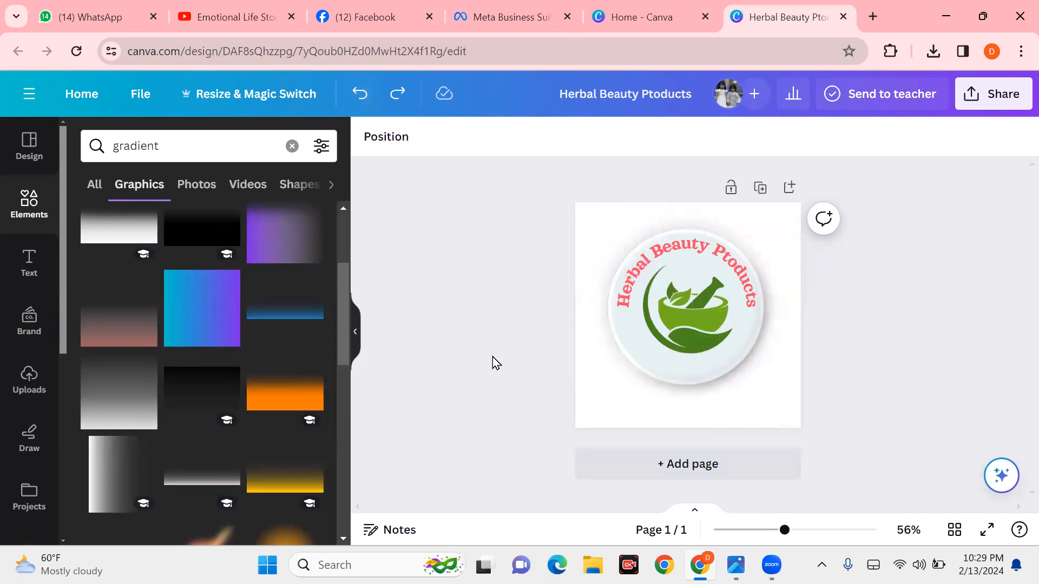
Step: Look through the gradient graphics, try the red-to-yellow gradient on the page and delete it
scroll(251, 447, down, 3)
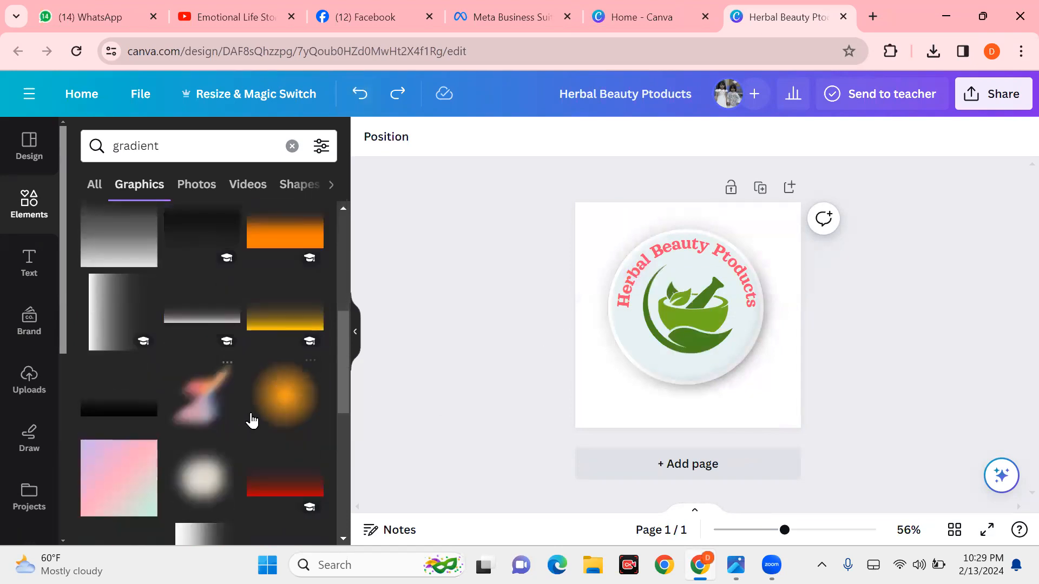
scroll(249, 440, down, 3)
scroll(248, 437, down, 3)
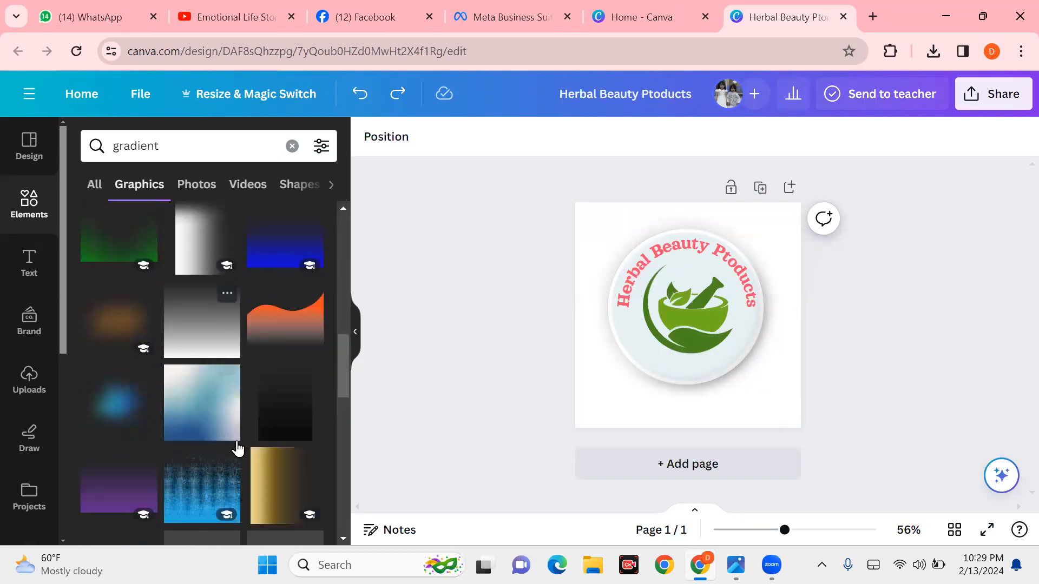
scroll(246, 436, down, 3)
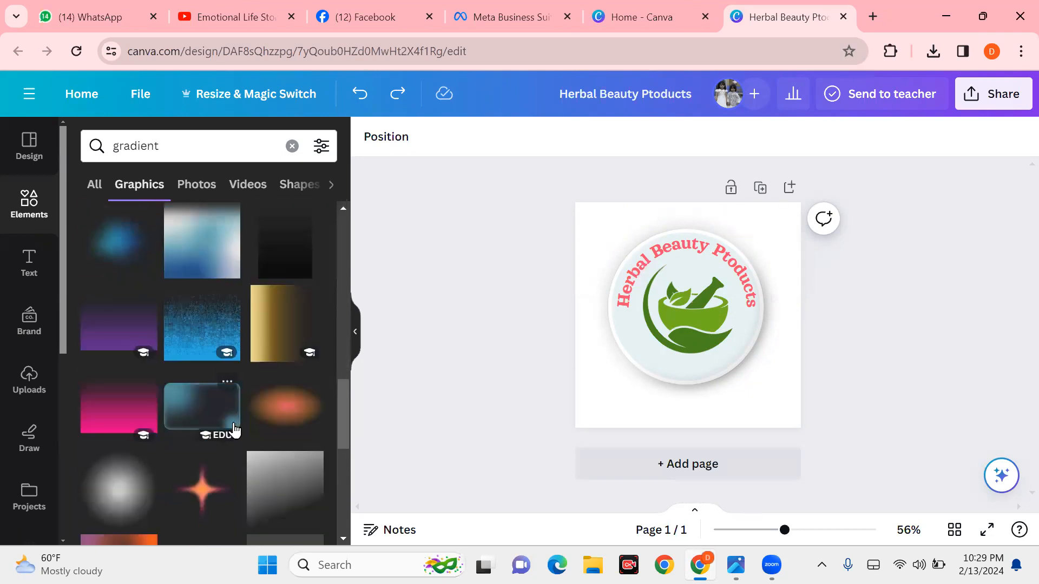
scroll(234, 432, down, 3)
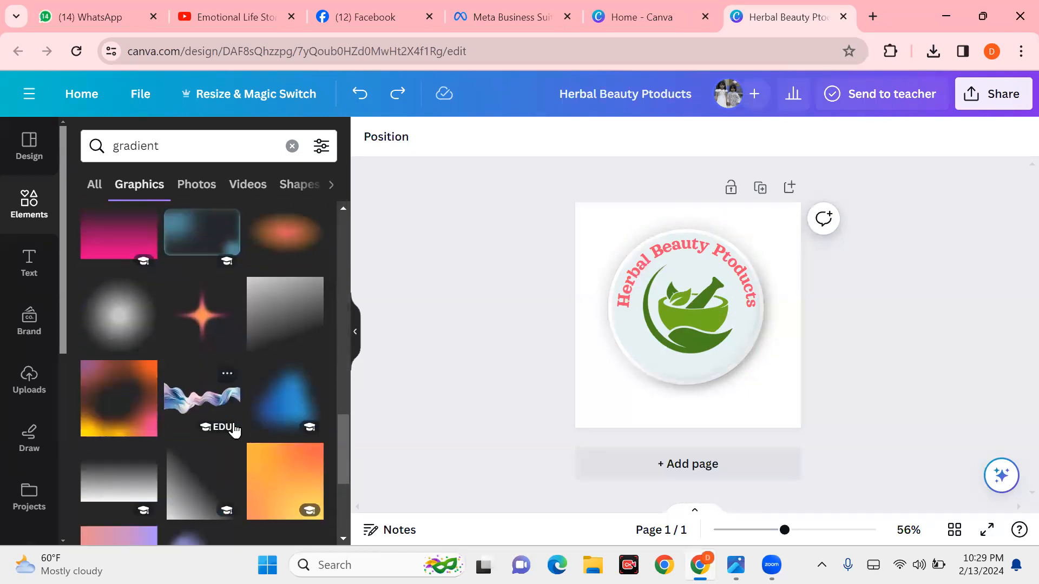
scroll(234, 432, down, 3)
scroll(234, 432, down, 4)
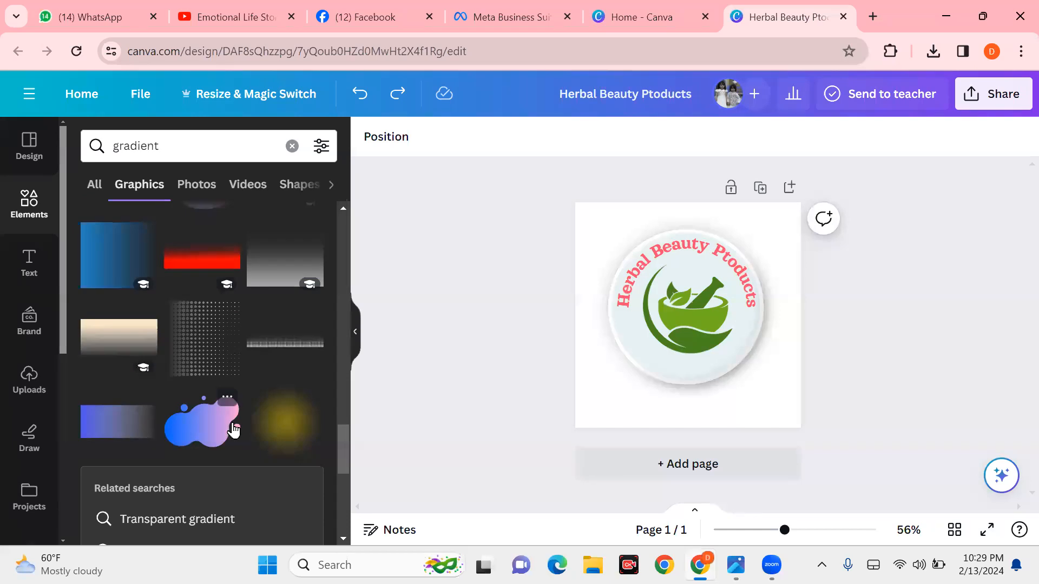
scroll(232, 431, down, 1)
scroll(232, 430, down, 5)
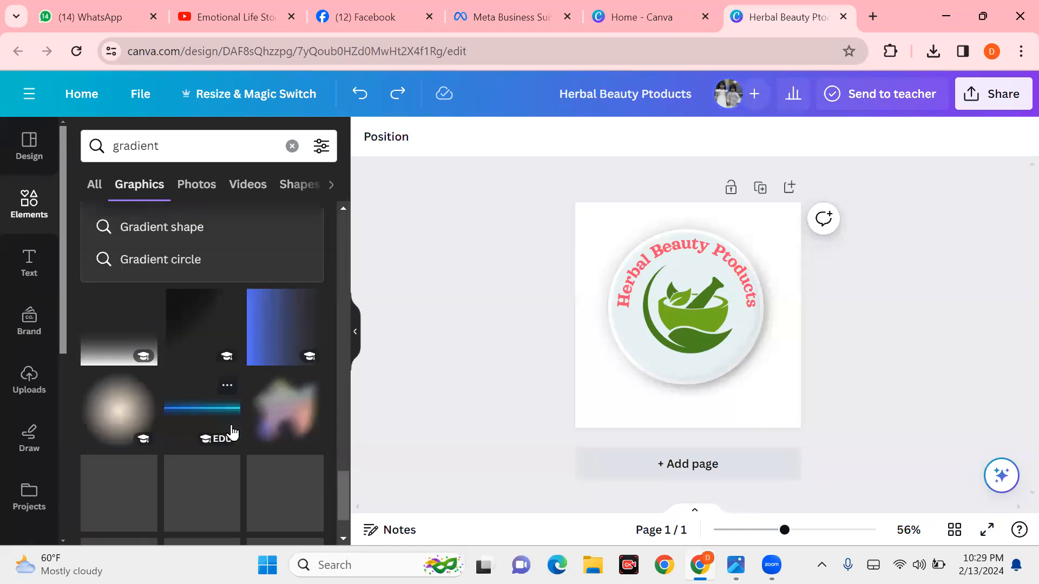
scroll(231, 431, down, 5)
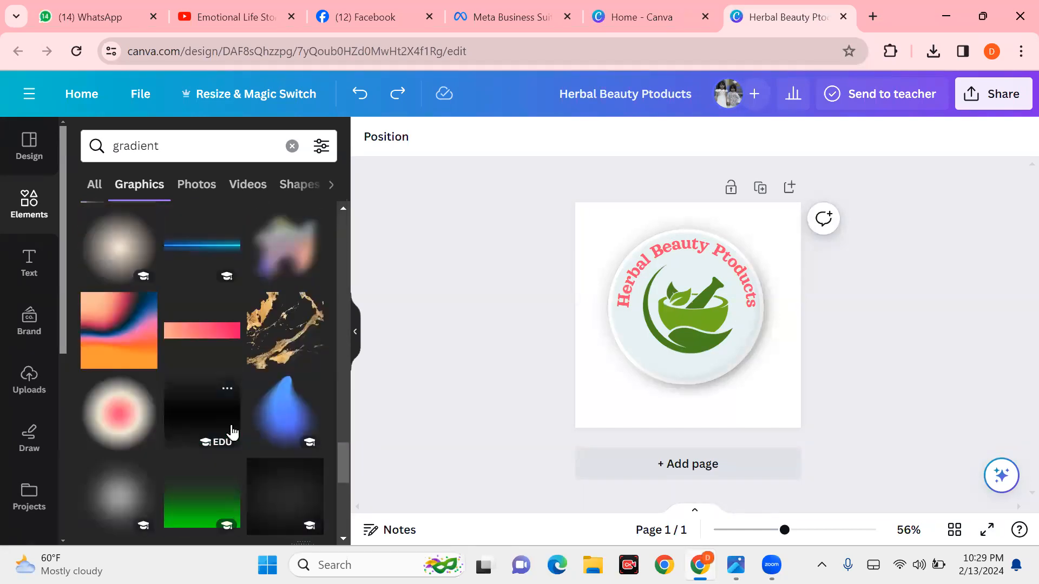
scroll(231, 430, down, 5)
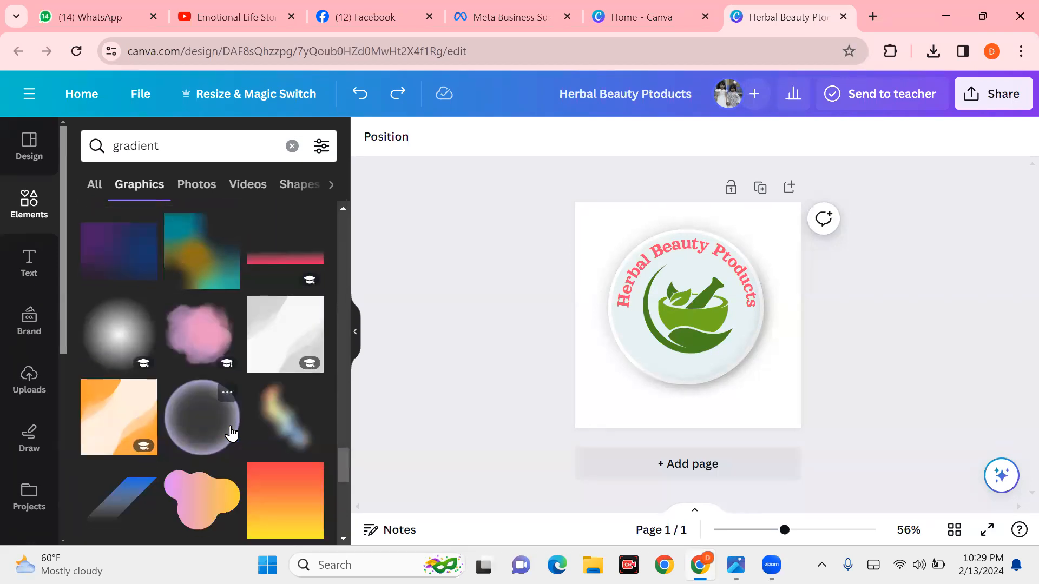
click(265, 288)
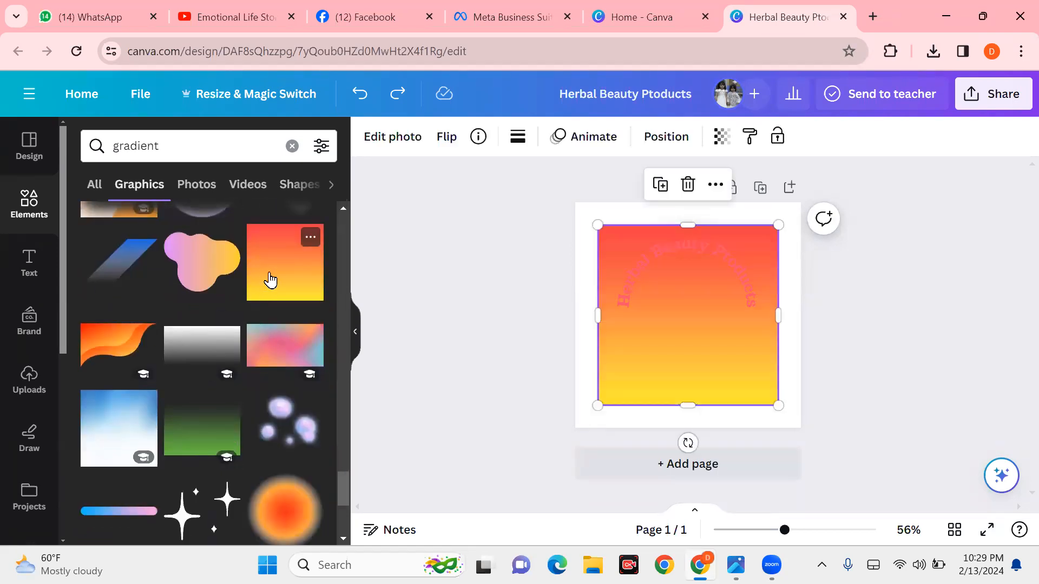
key(Delete)
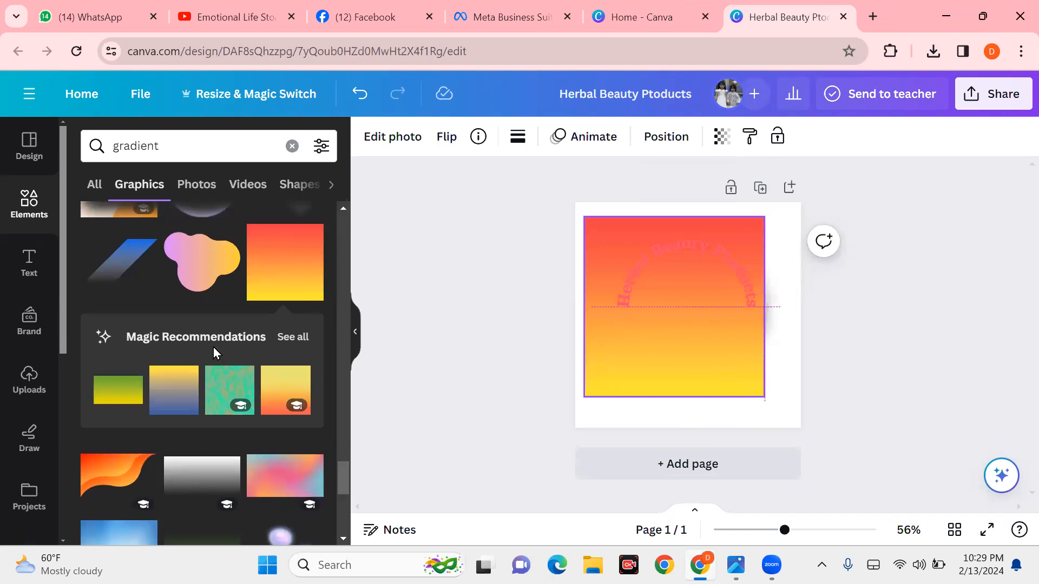
Step: Search the elements for "gradient for health" and look through the graphics for a suitable background
click(183, 151)
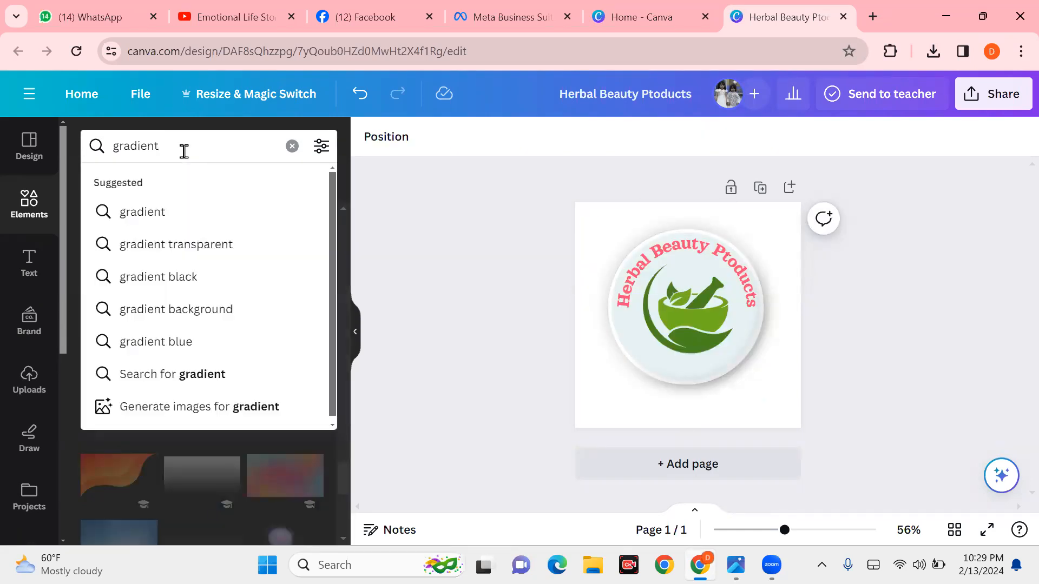
text(for )
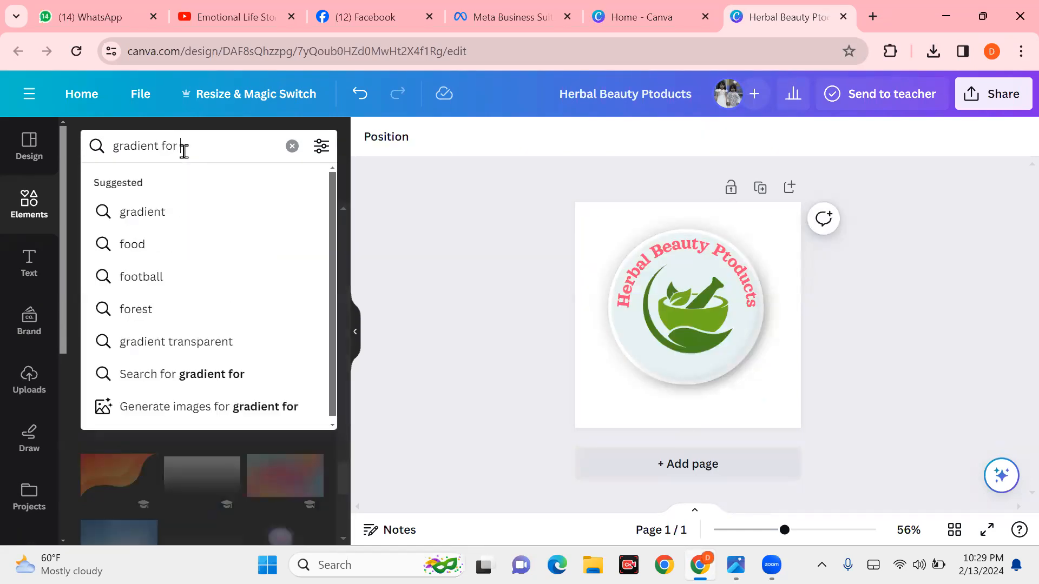
text(health)
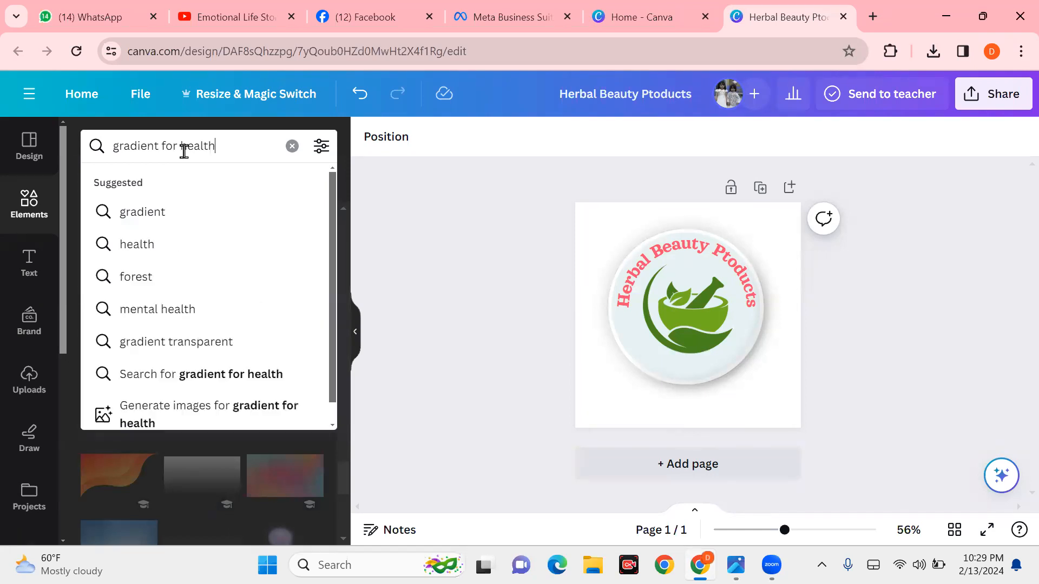
key(Return)
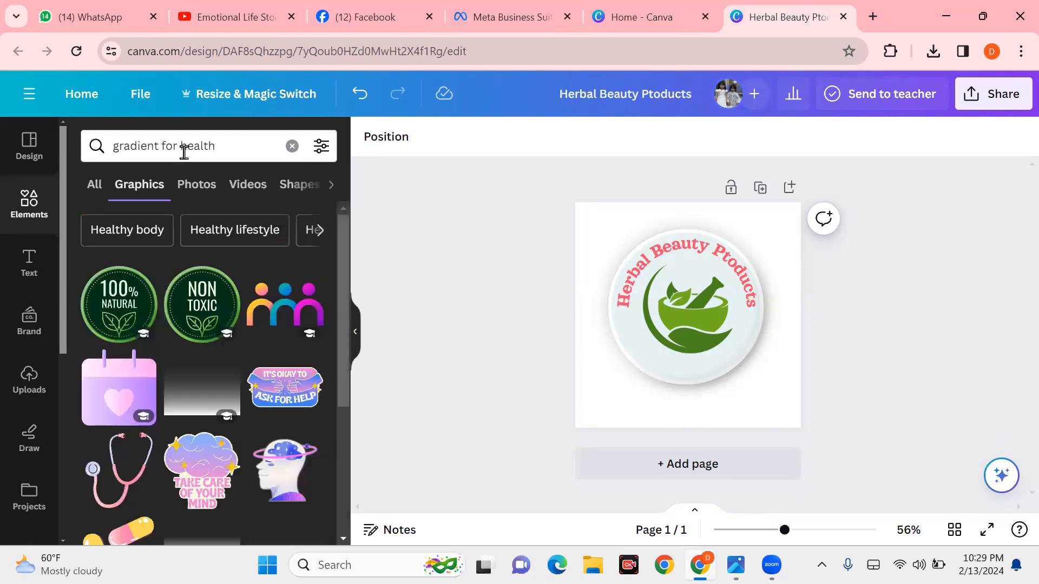
scroll(217, 453, down, 3)
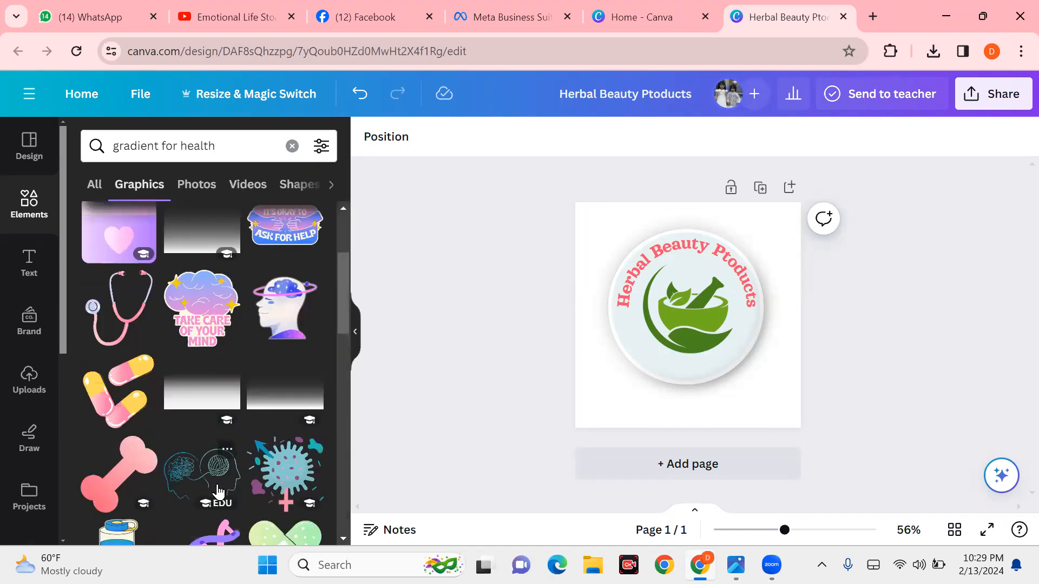
scroll(238, 447, down, 5)
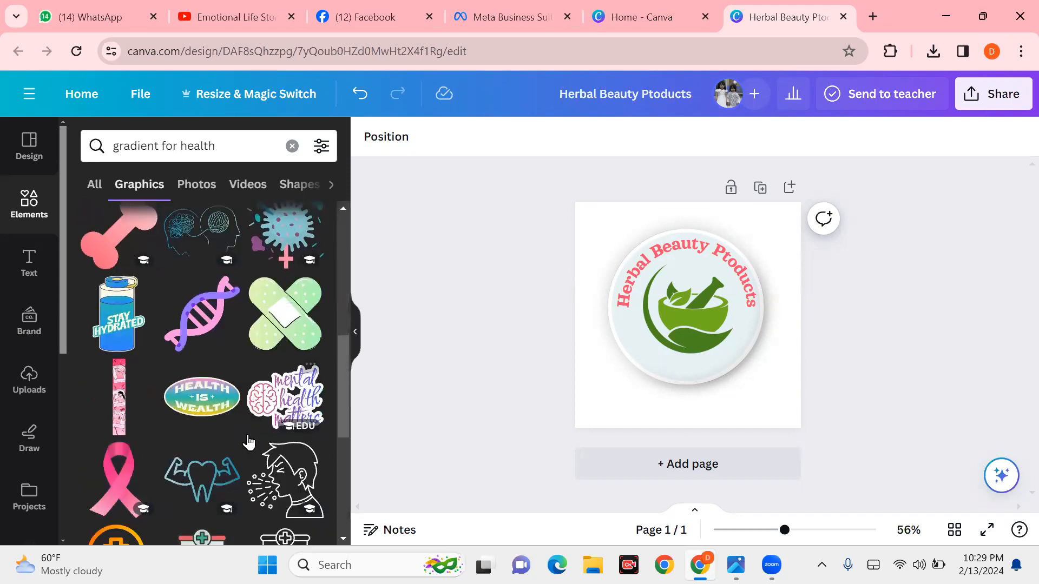
scroll(249, 443, down, 3)
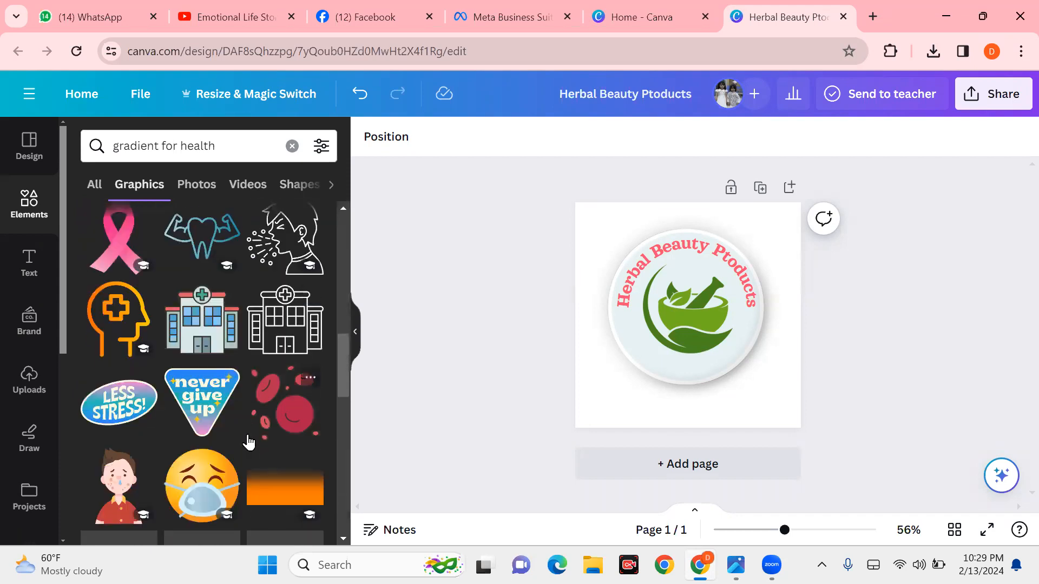
Step: Search the elements for "sky blue background" and add the pale, softly clouded blue graphic to the page
click(295, 145)
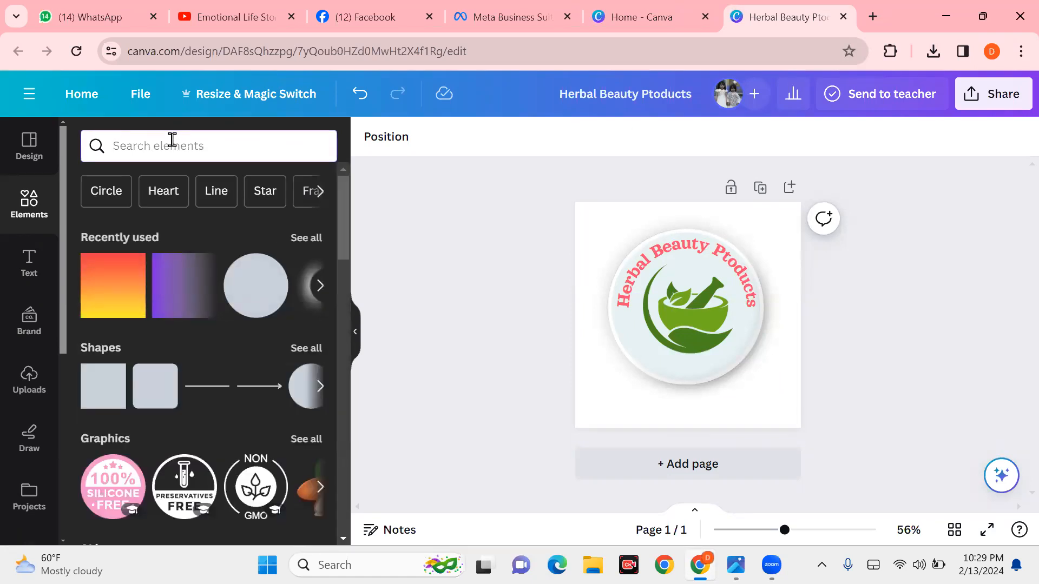
text(sky blue)
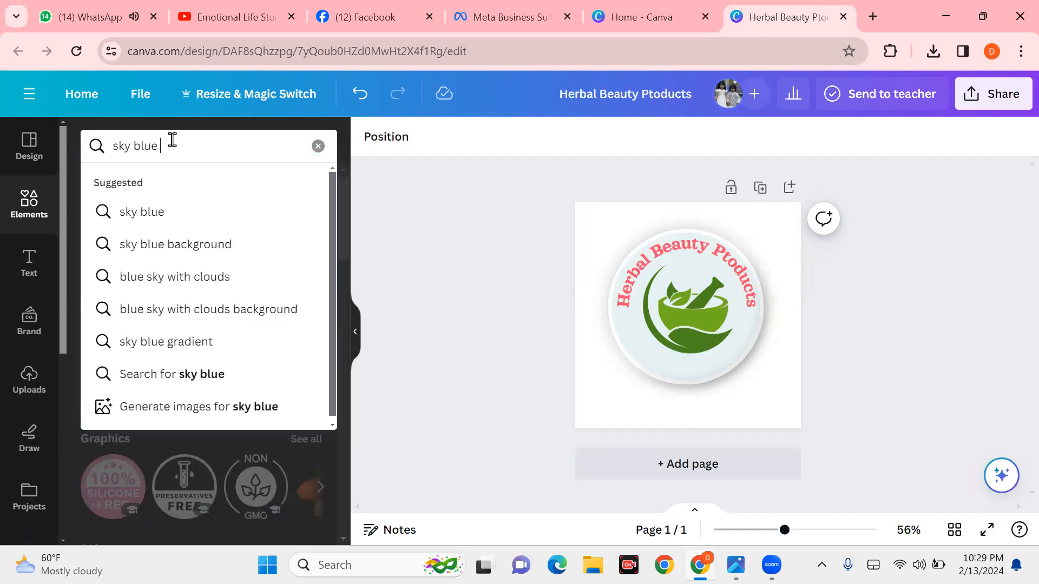
click(202, 244)
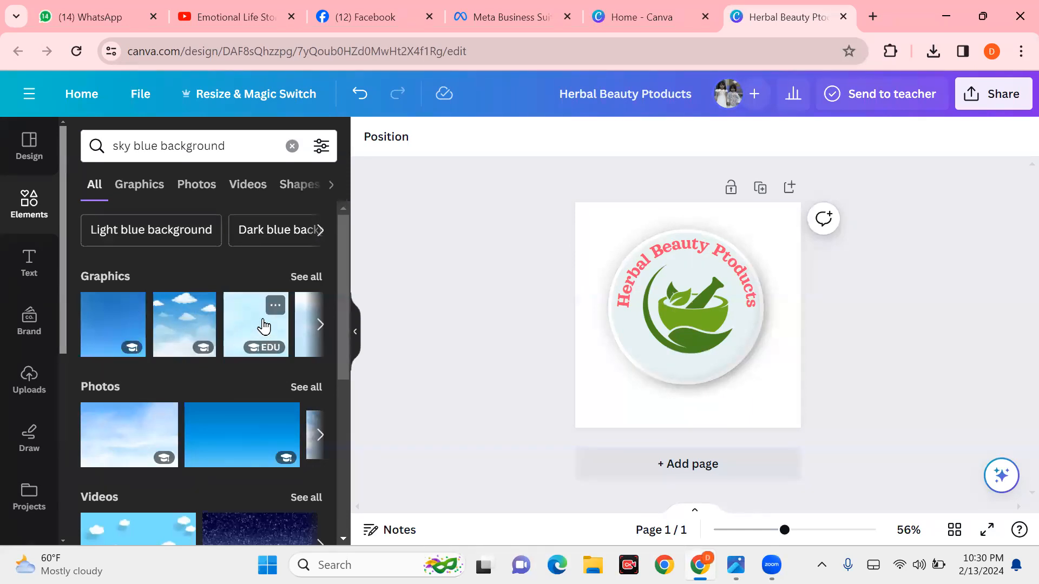
click(306, 277)
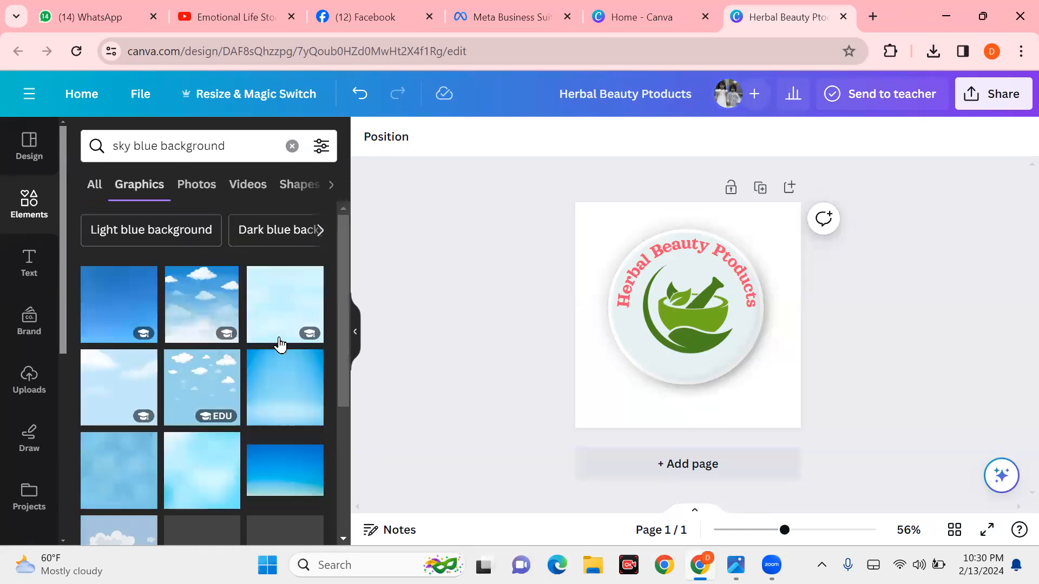
click(282, 310)
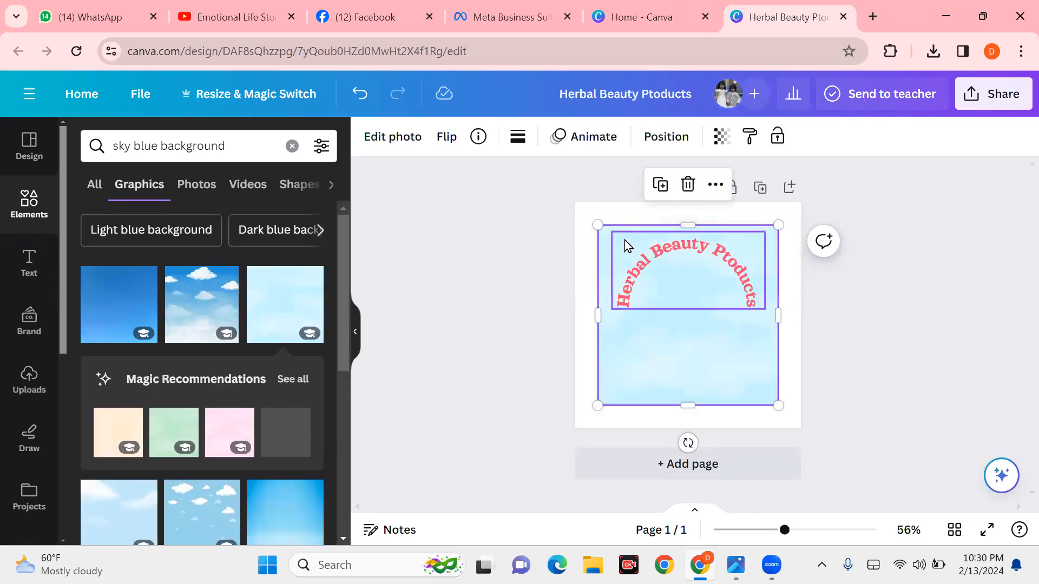
Step: Send the pale blue graphic behind the whole logo and enlarge it to cover the entire page
right_click(599, 239)
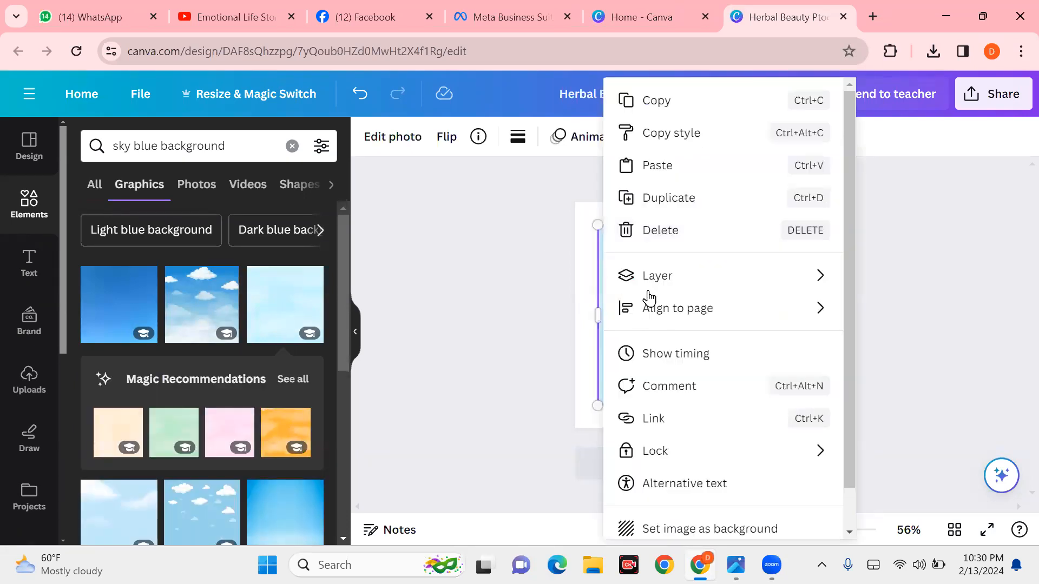
mouse_move(649, 280)
click(483, 378)
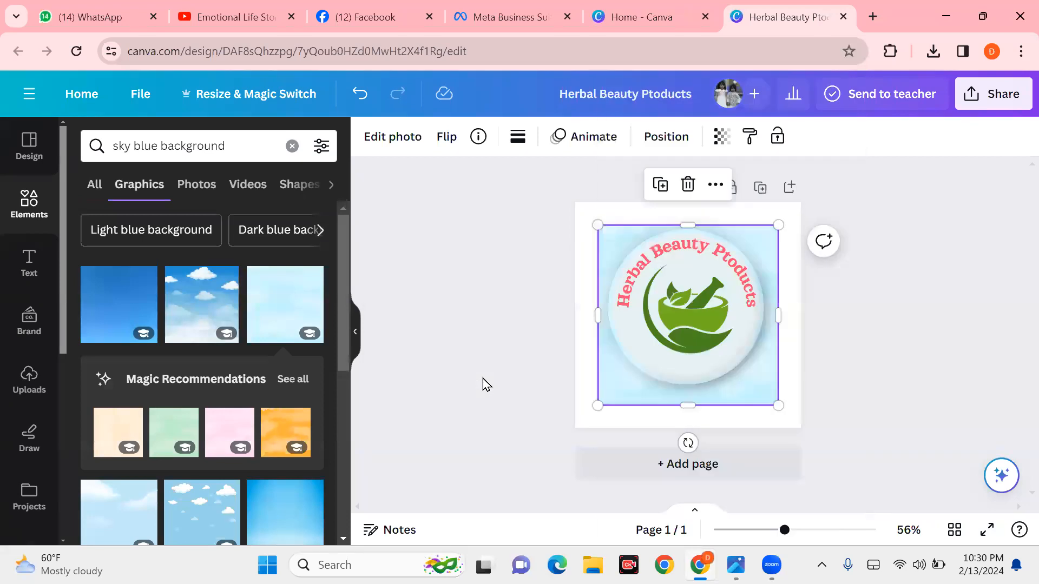
drag(597, 226, 575, 203)
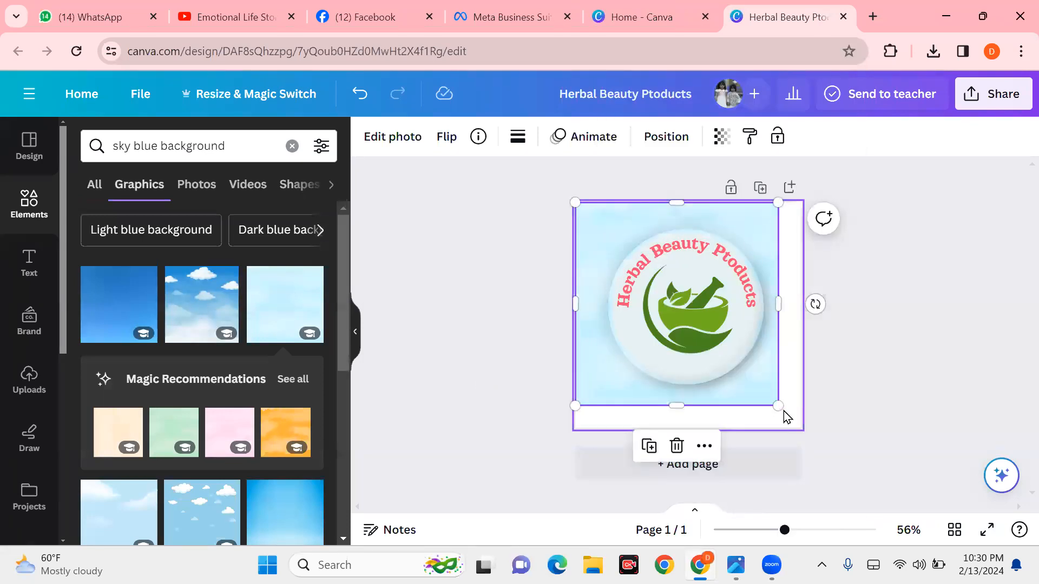
drag(779, 406, 801, 427)
click(452, 363)
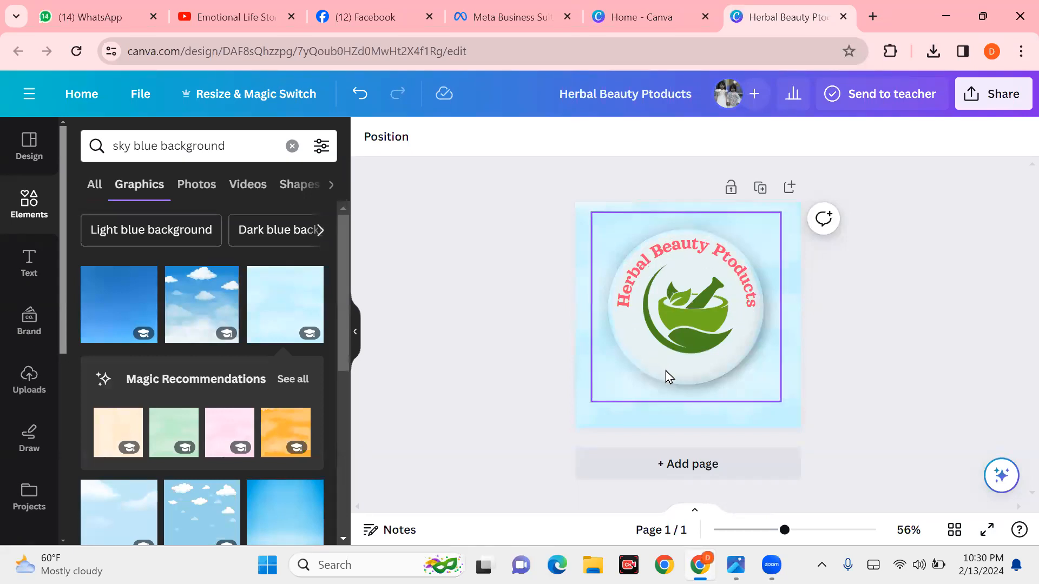
Step: Recolor the curved brand text with the dark green document color
click(693, 250)
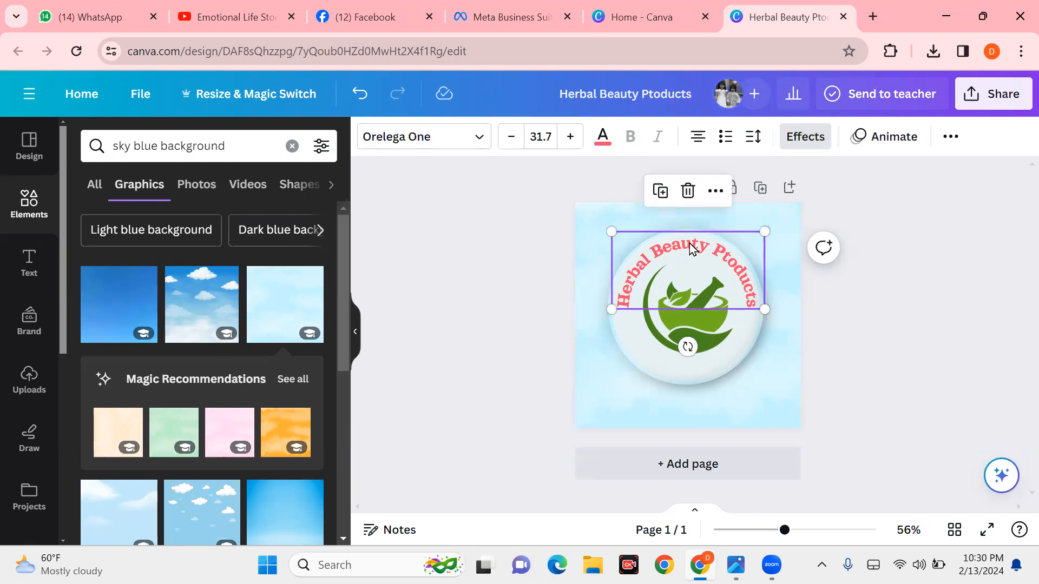
click(603, 136)
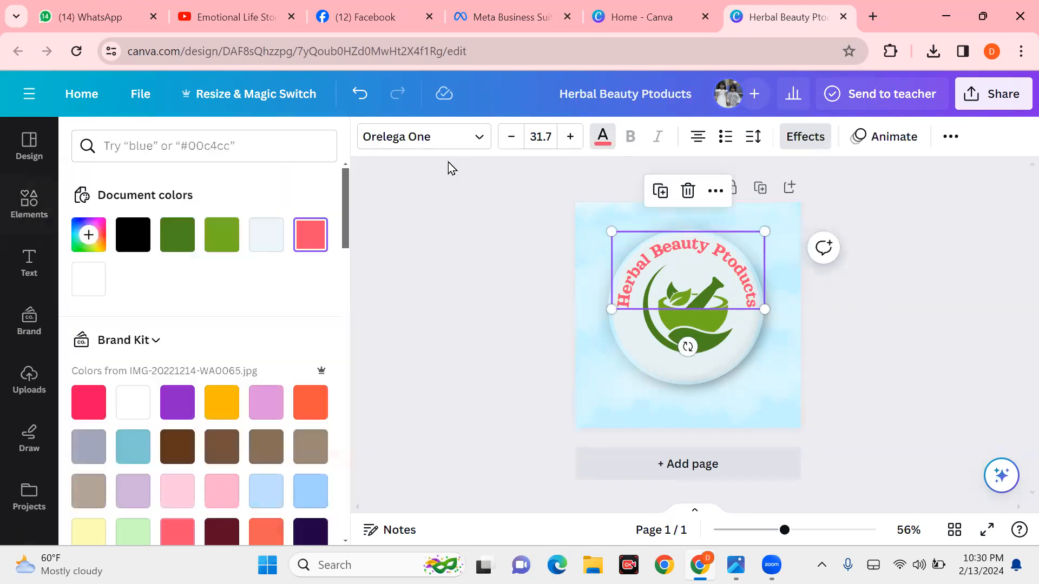
click(177, 234)
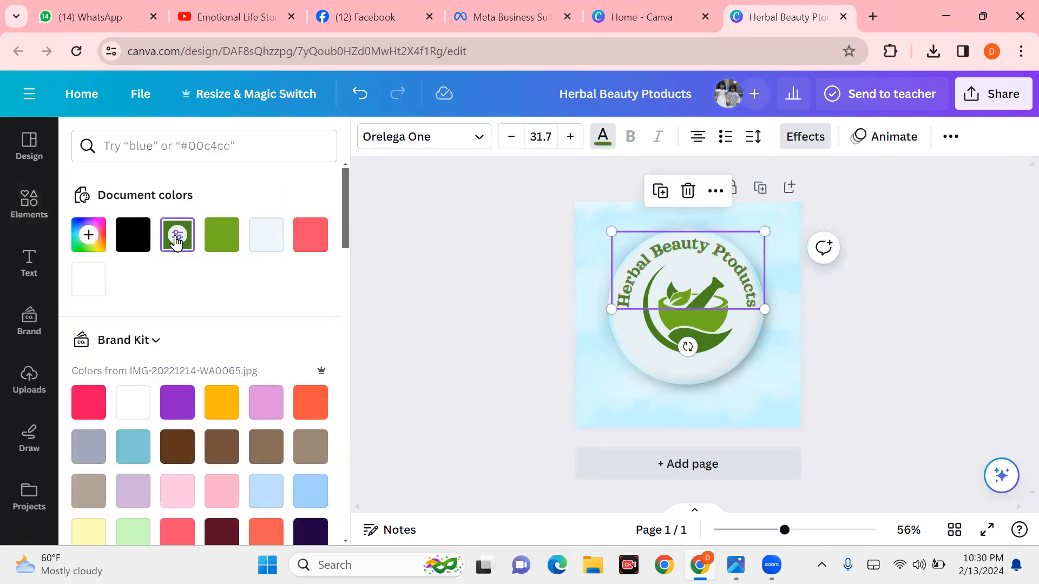
click(431, 261)
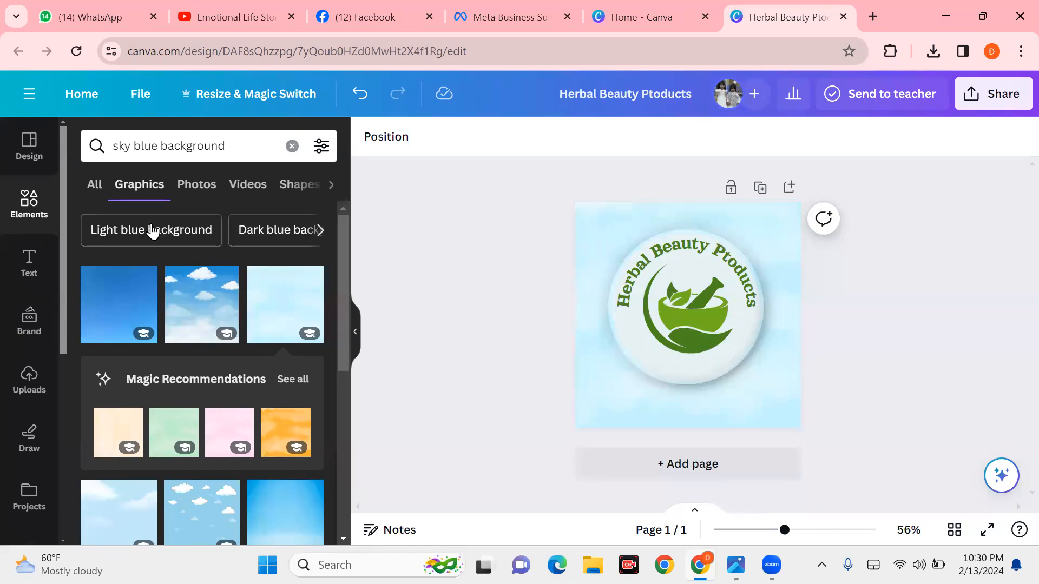
Step: Search the elements for "dotted circle" and add the solid ring with an inner dotted circle to the page
click(293, 147)
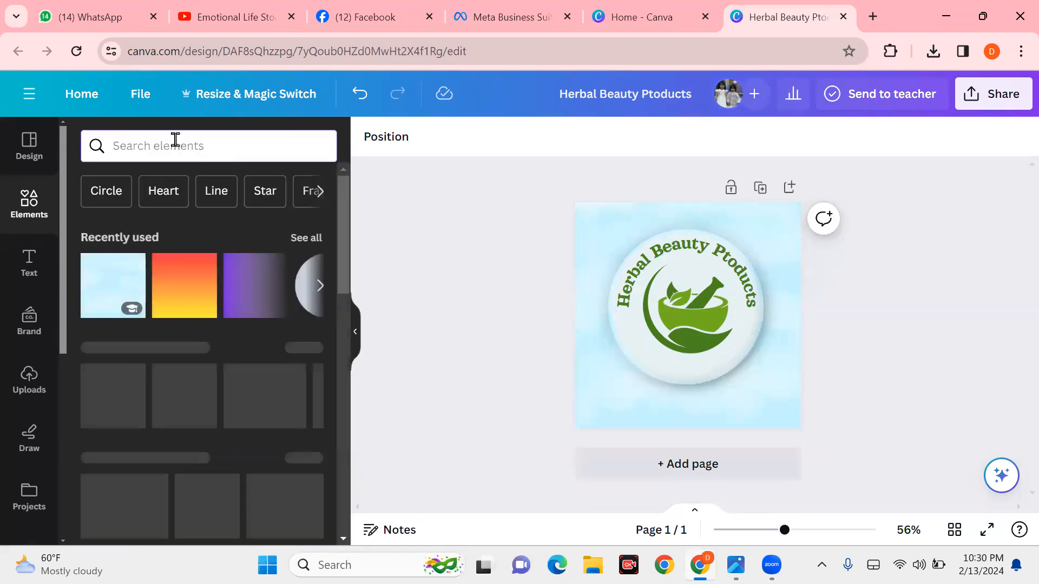
text(do)
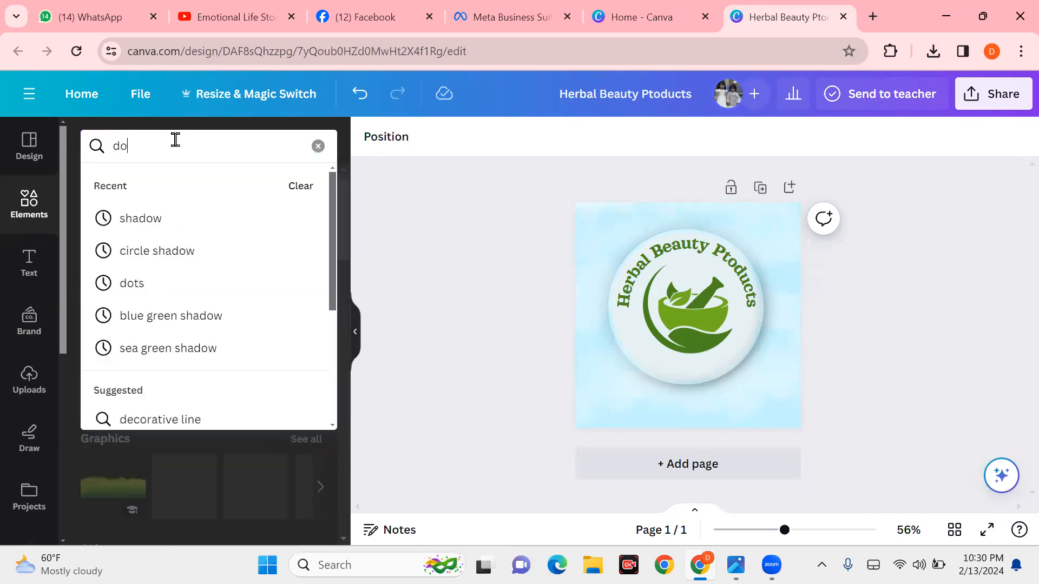
text(tted c)
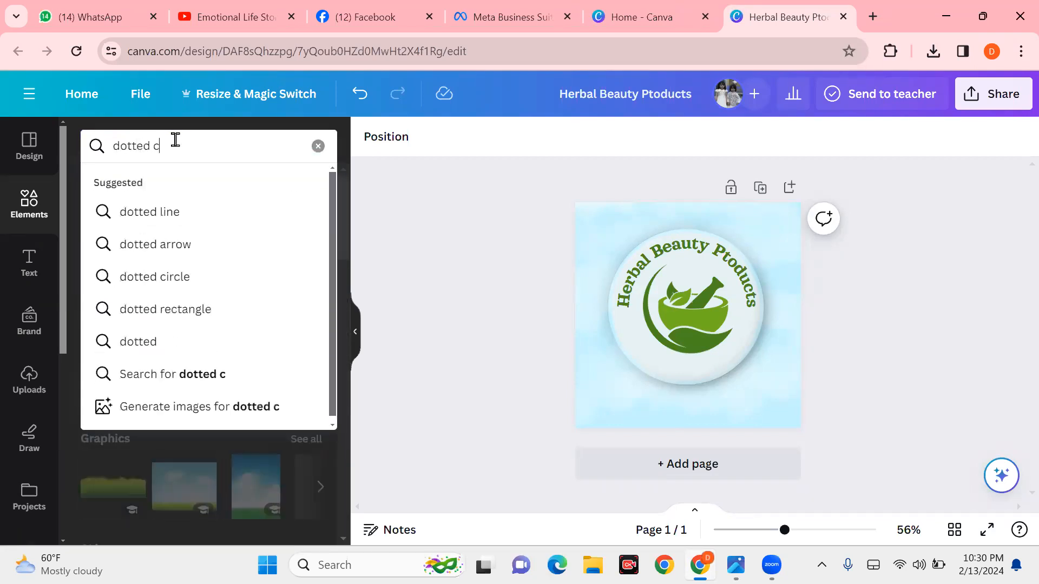
text(ircle)
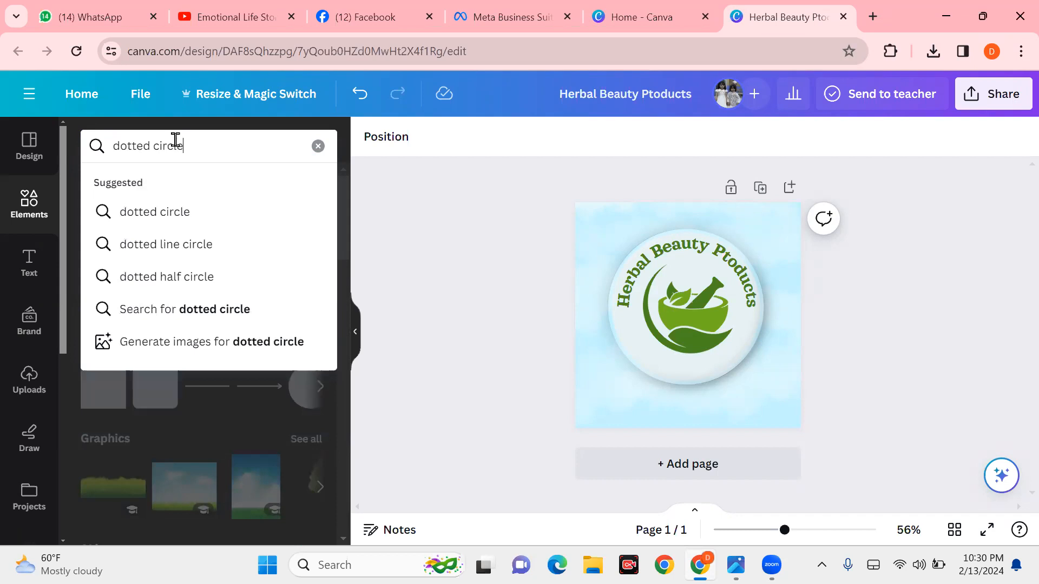
key(Return)
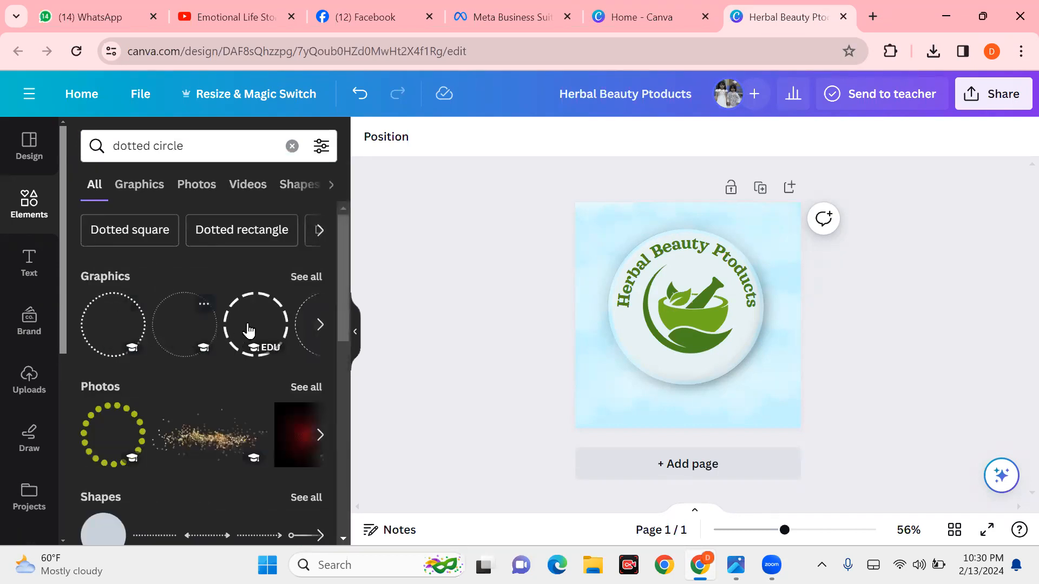
click(299, 280)
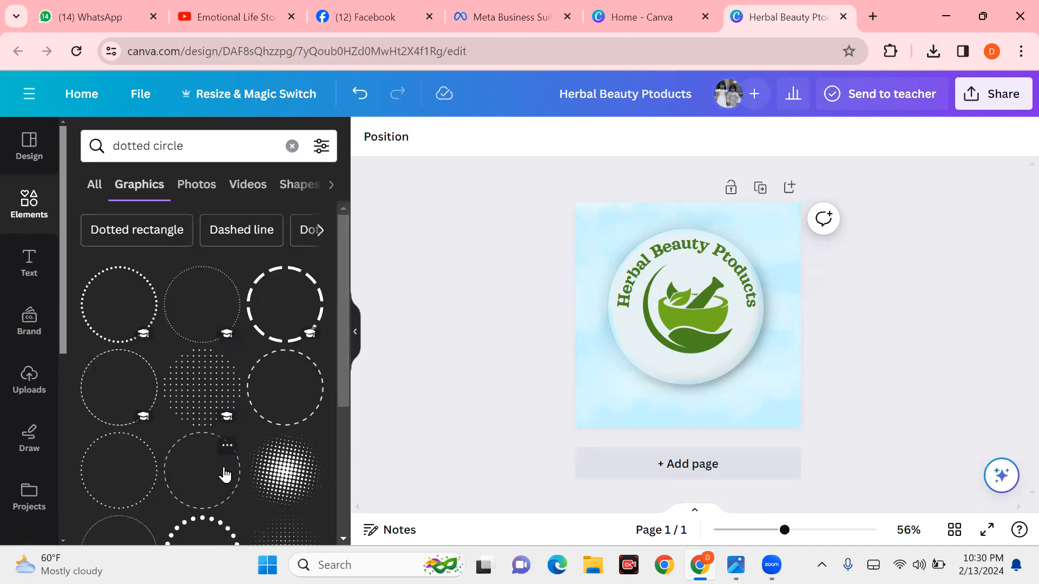
scroll(237, 464, down, 1)
scroll(237, 463, down, 5)
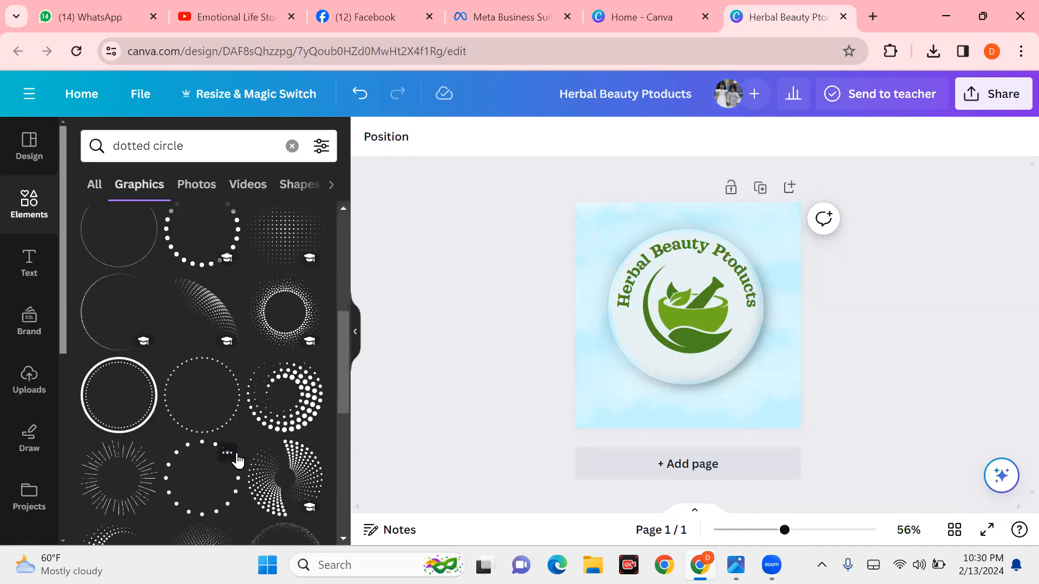
click(119, 397)
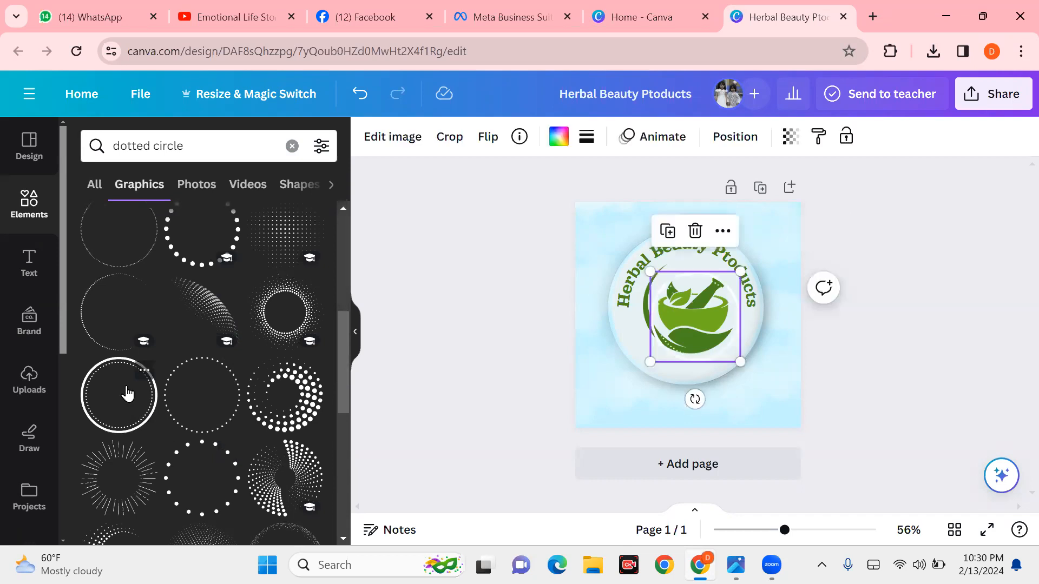
Step: Recolor the dotted ring with the dark green document color and enlarge it to sit centered just inside the pale shadowed circle
click(557, 138)
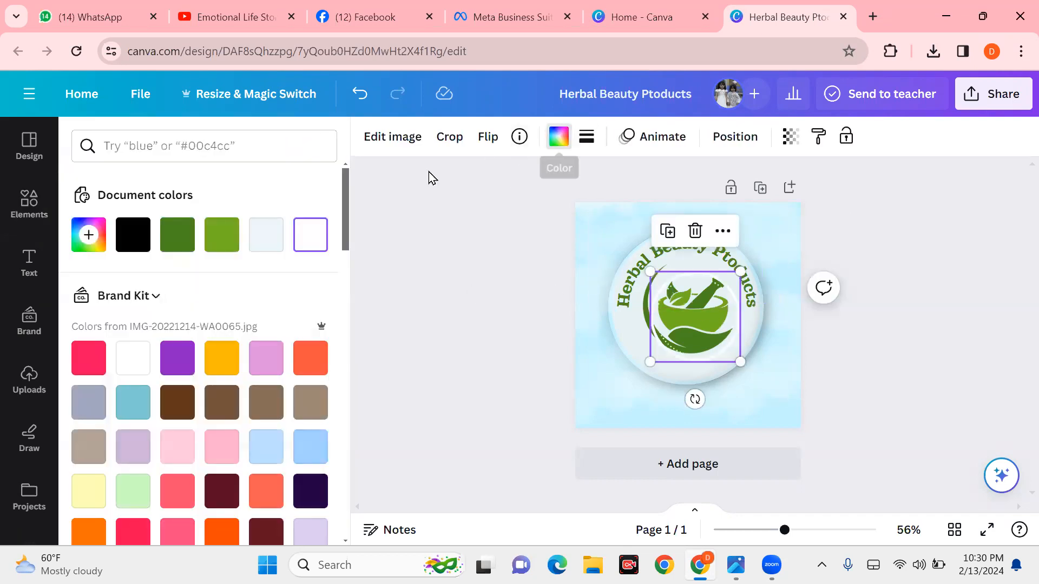
click(177, 243)
drag(672, 349, 649, 371)
drag(627, 307, 591, 271)
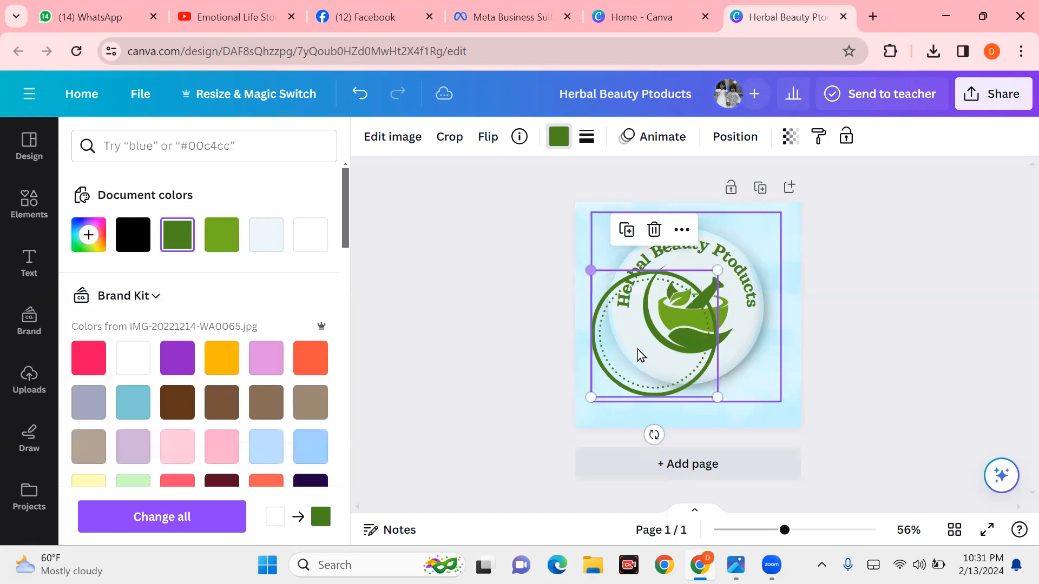
drag(642, 353, 678, 320)
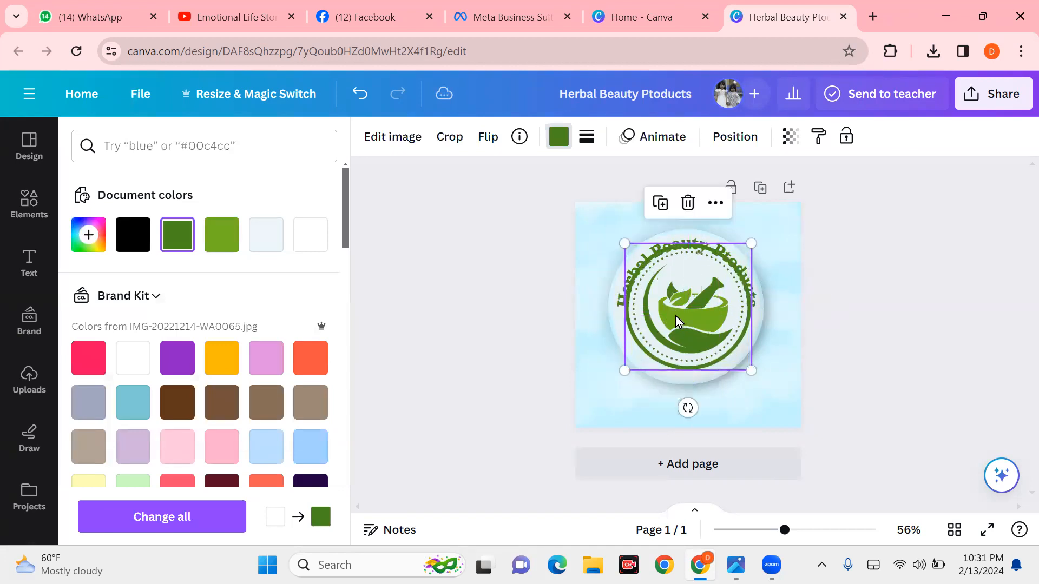
drag(624, 240, 614, 232)
drag(644, 331, 647, 332)
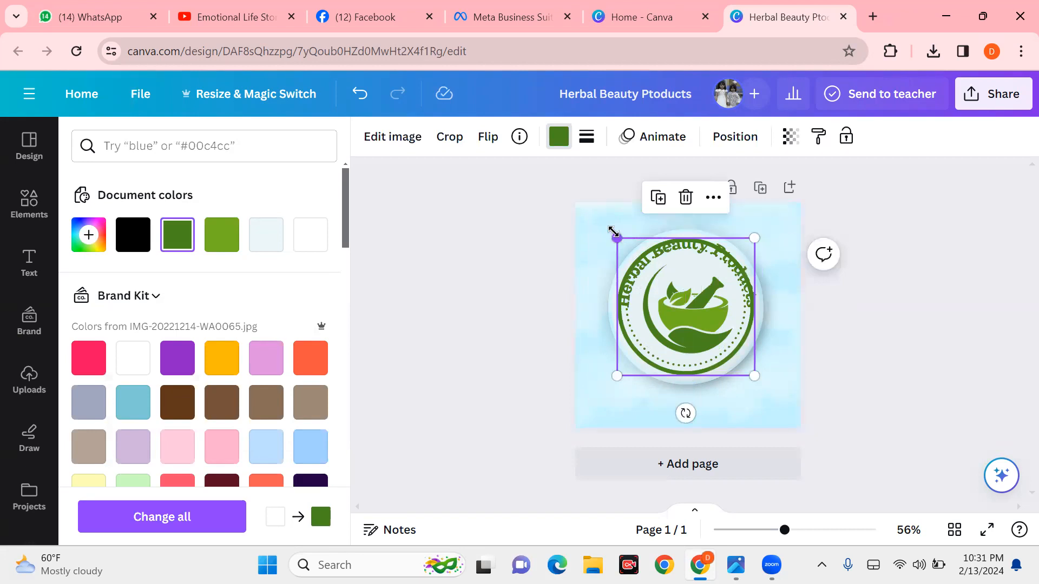
drag(613, 232, 607, 226)
drag(644, 336, 647, 335)
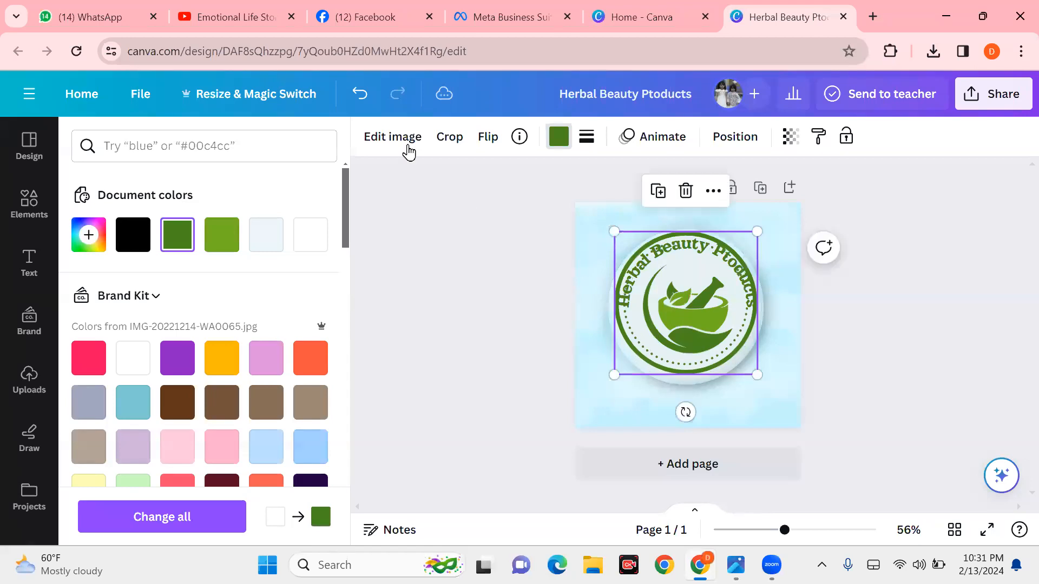
click(381, 139)
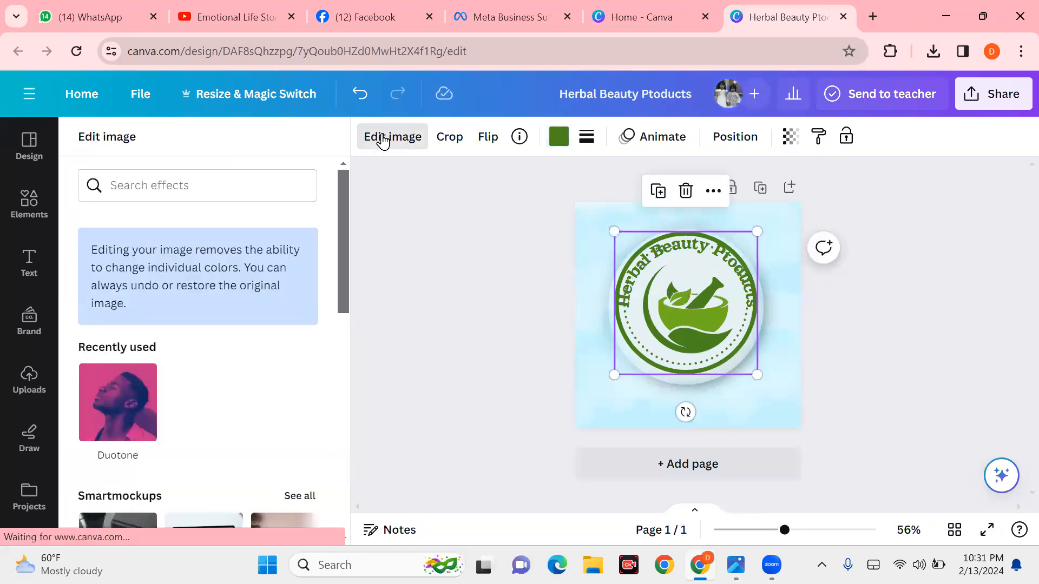
click(383, 140)
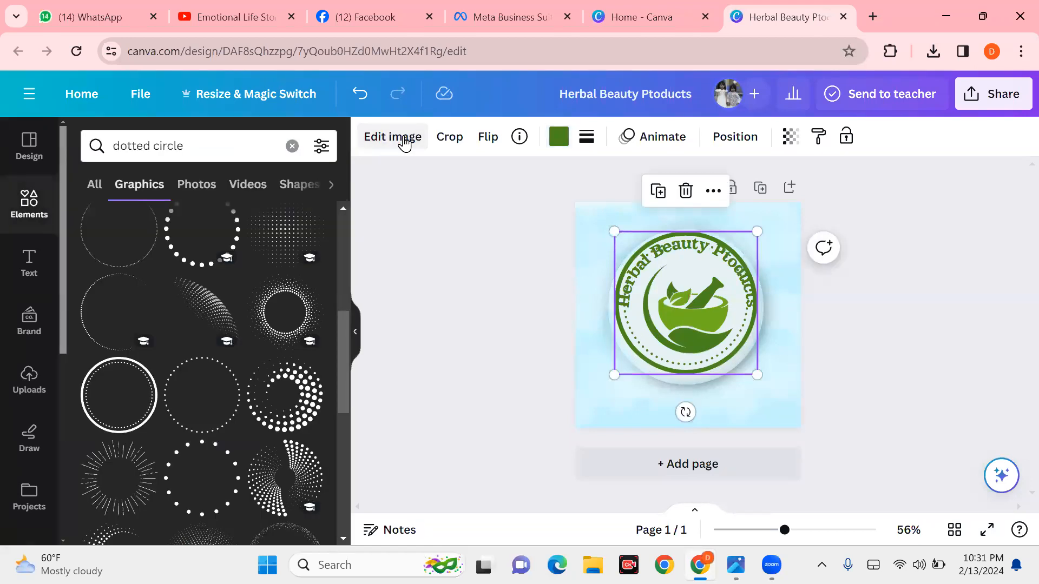
click(403, 219)
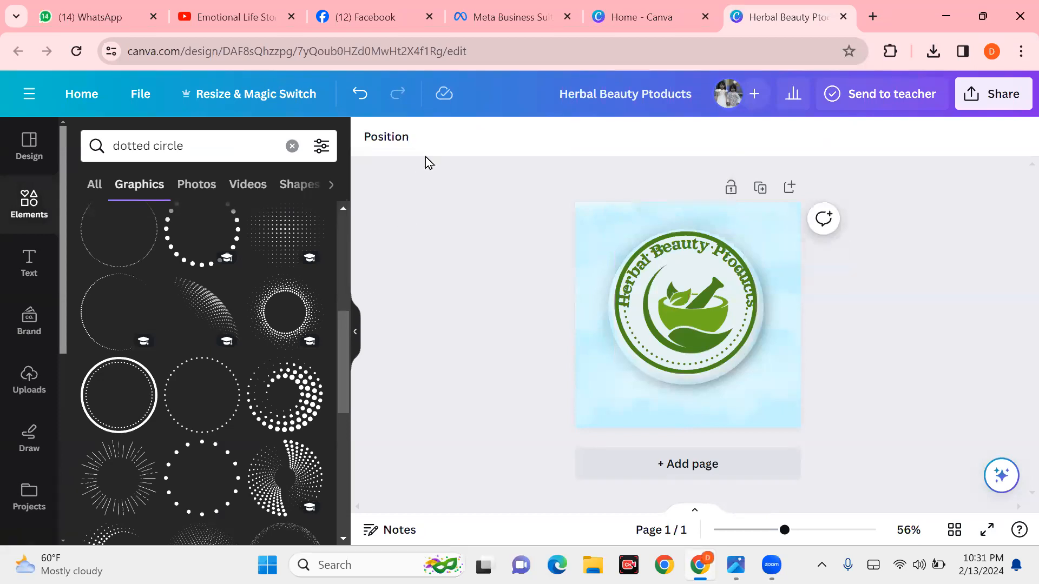
Step: Crop away the upper half of the green dotted ring so only the lower arc remains beneath the brand text
click(637, 344)
click(450, 138)
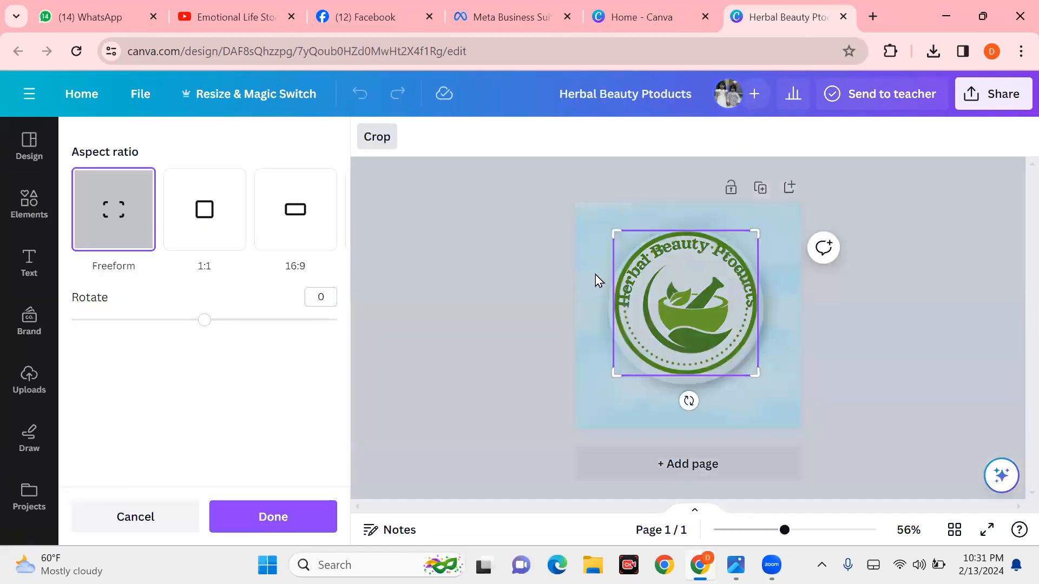
drag(617, 231, 612, 307)
click(600, 307)
click(456, 306)
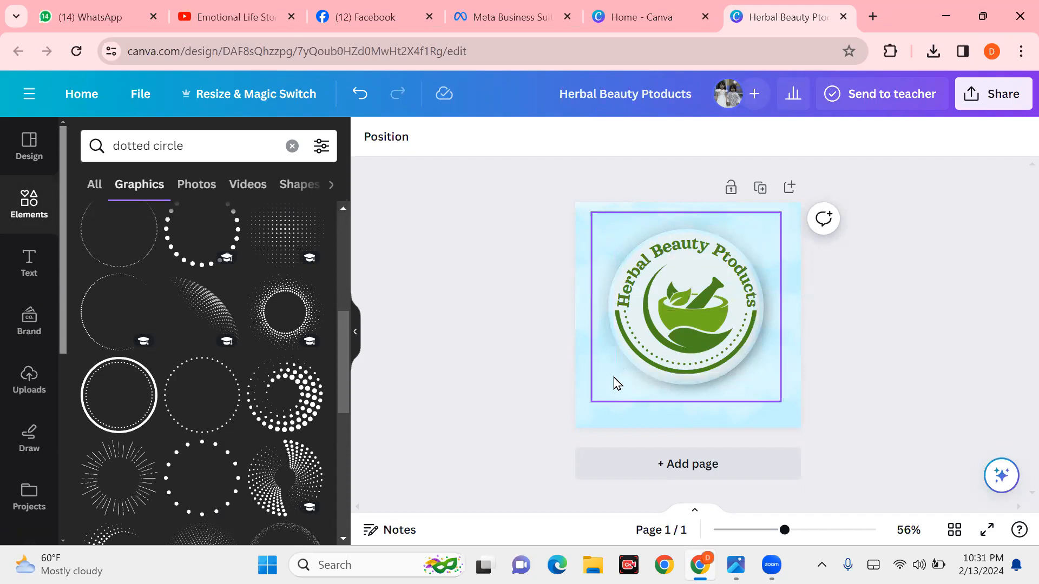
Step: Nudge the cropped green arc slightly left to center it within the pale circle
click(628, 348)
drag(616, 374, 616, 375)
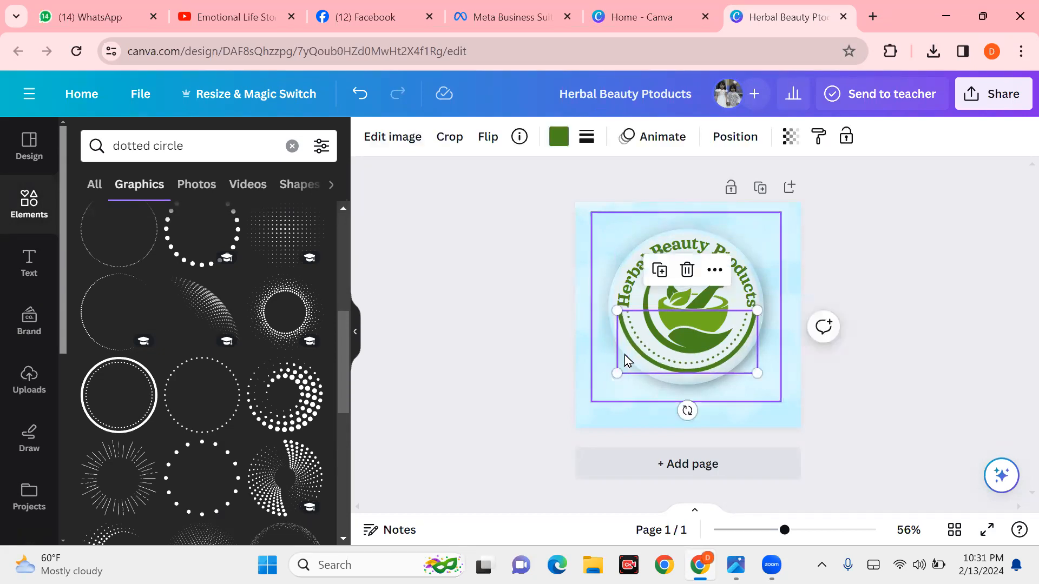
click(527, 343)
click(627, 345)
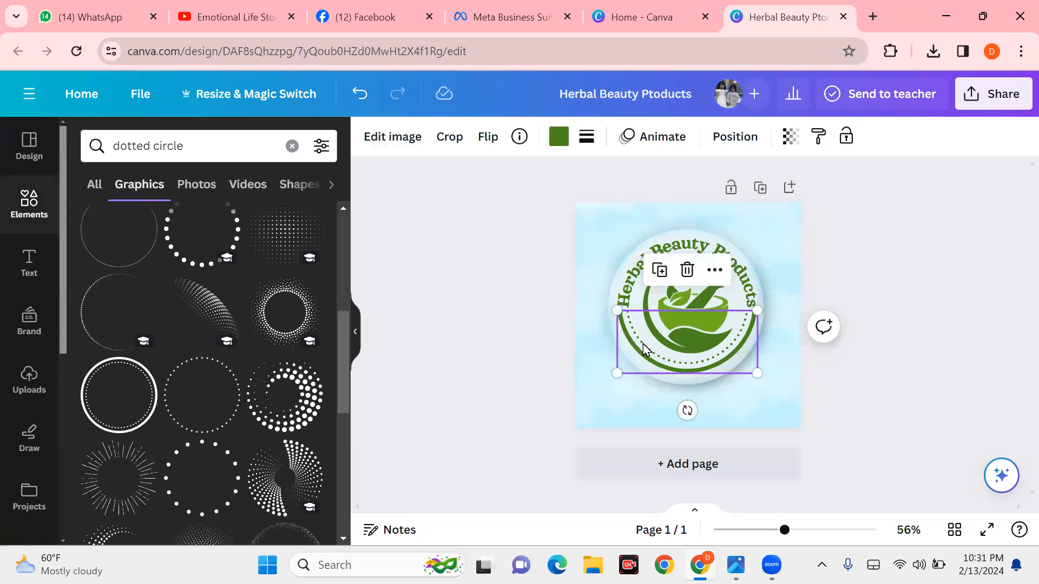
key(Left)
key(Left)
key(Left)
key(Left)
key(Left)
key(Left)
key(Left)
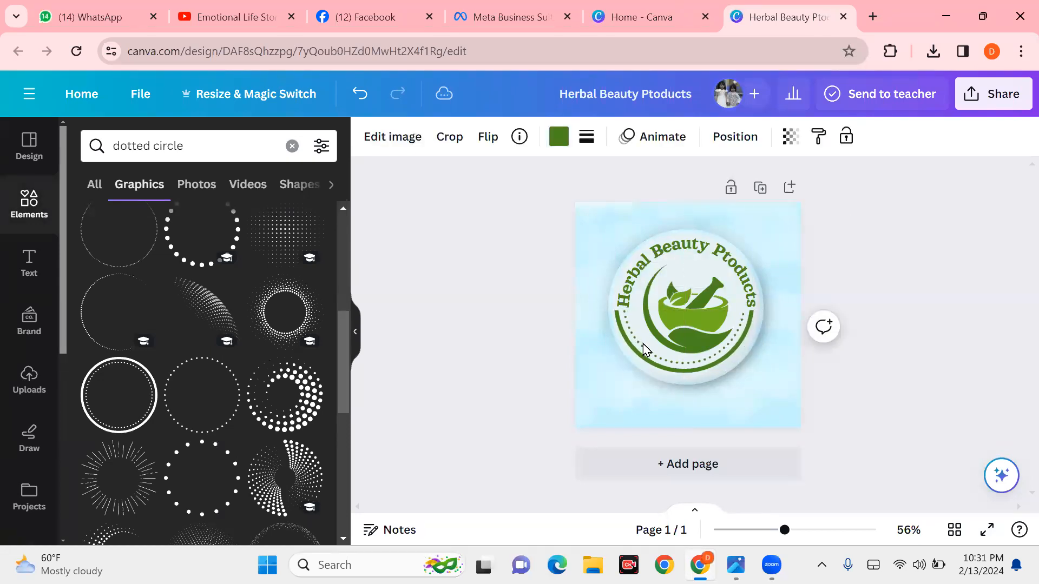
key(Left)
key(Left)
key(Left)
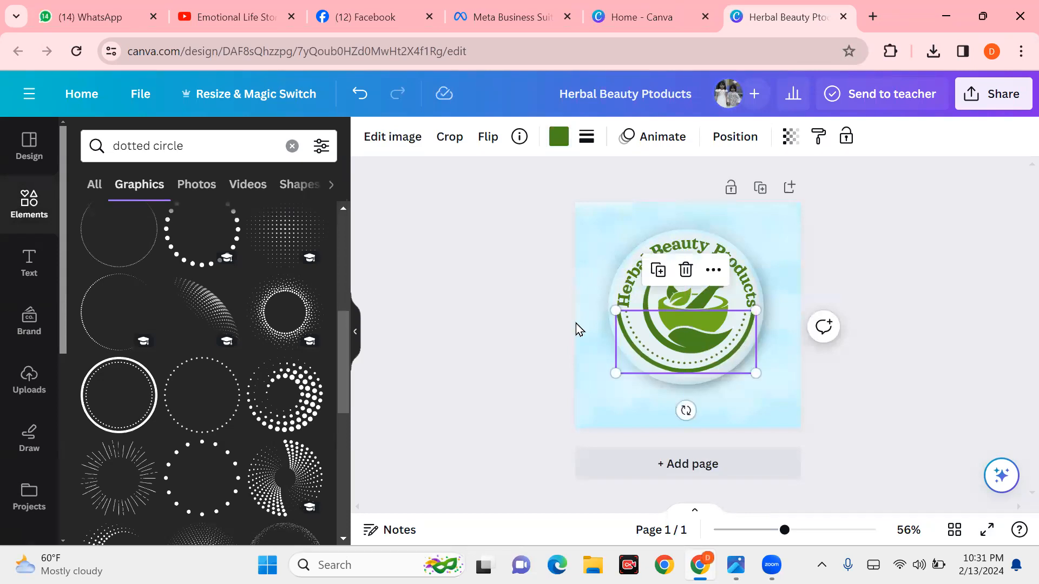
click(528, 301)
Step: Nudge the curved brand text slightly up and the green dotted arc slightly down to widen the gap between them
click(685, 255)
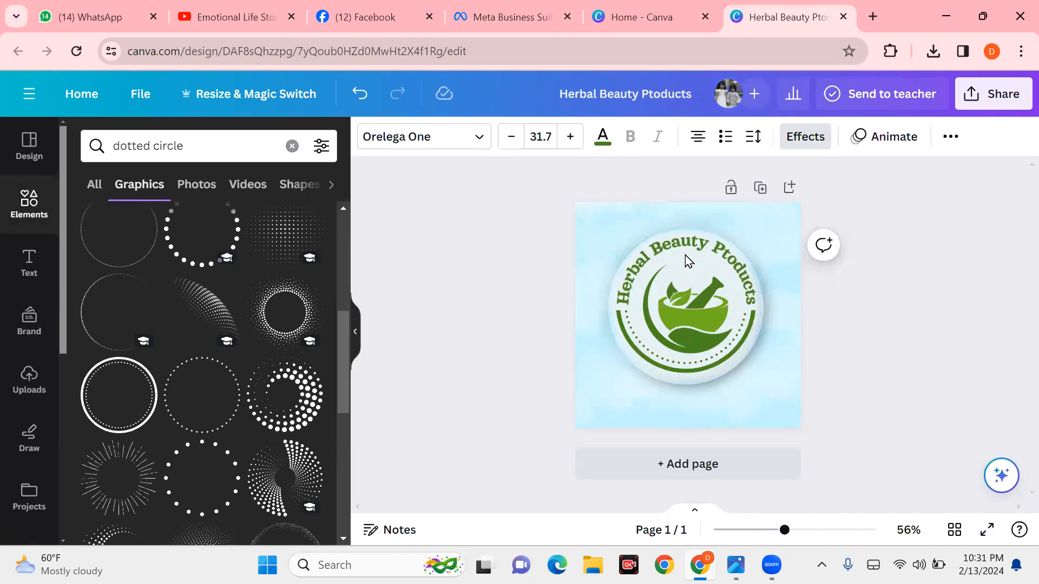
click(686, 255)
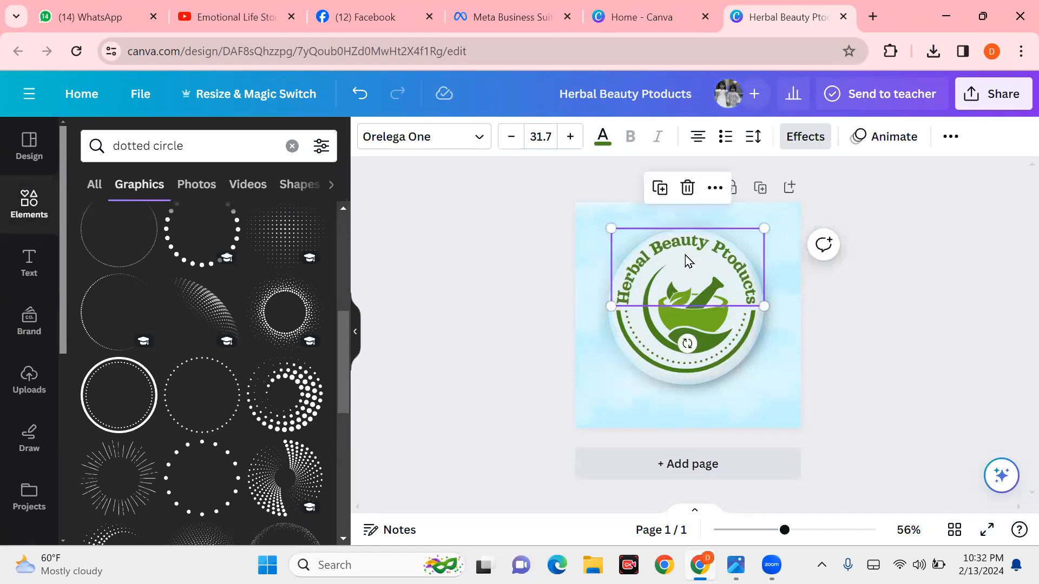
click(689, 368)
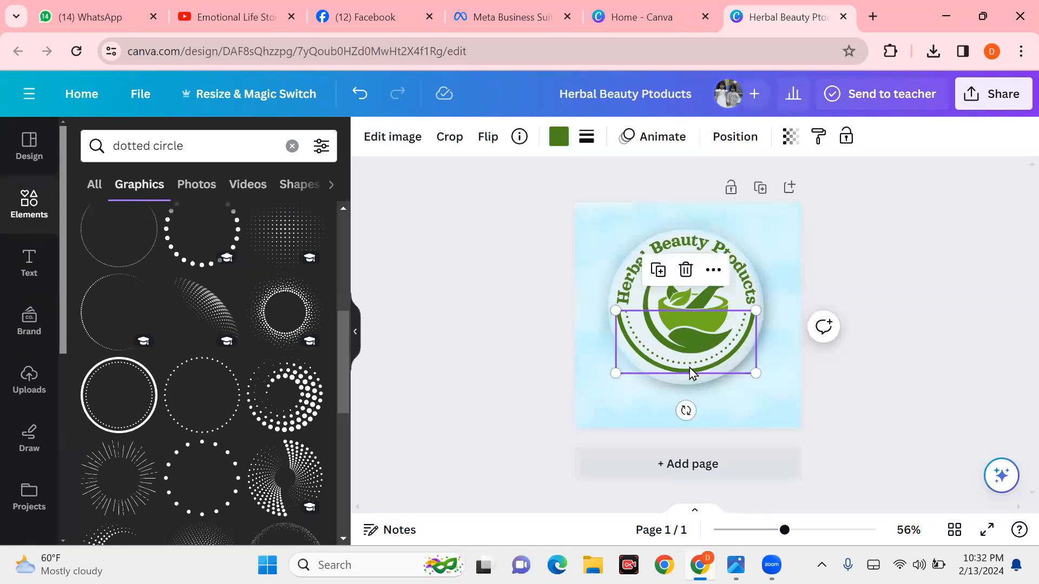
key(Down)
key(Down)
key(Down)
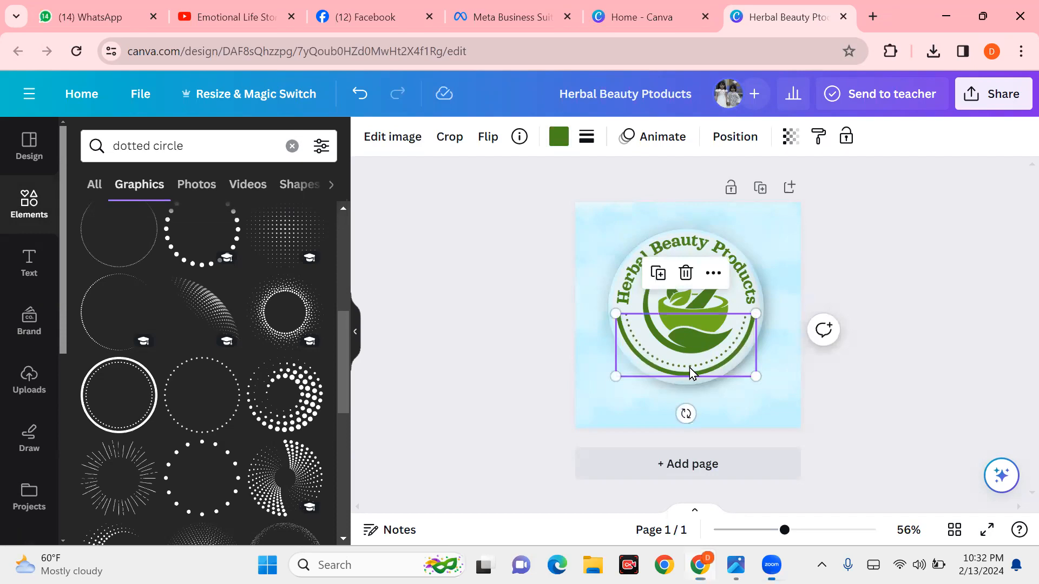
click(510, 340)
Step: Nudge the curved brand text slightly down inside the pale circle
click(702, 259)
key(Down)
key(Down)
key(Down)
key(Down)
key(Down)
key(Down)
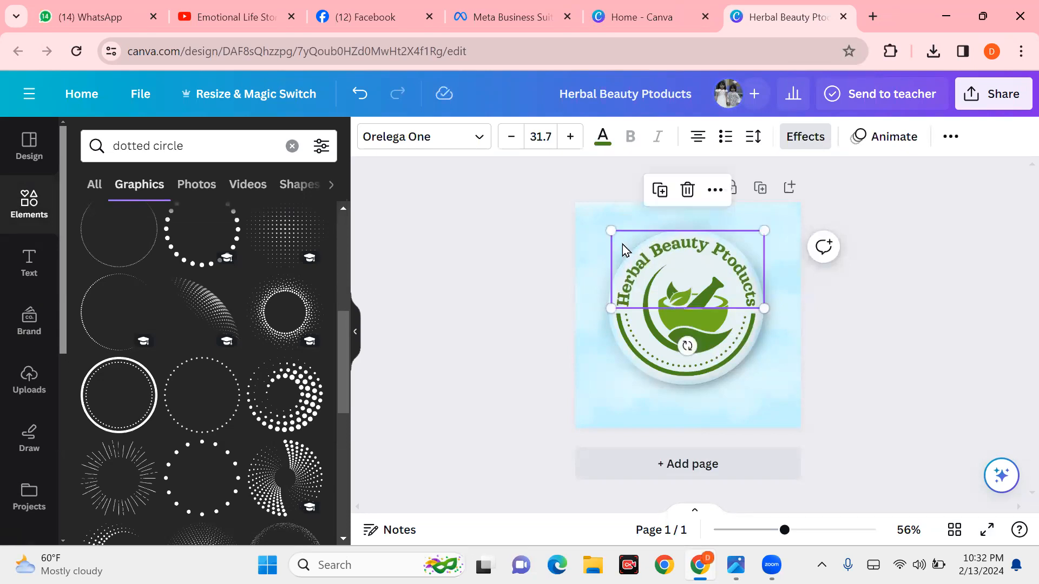
click(597, 212)
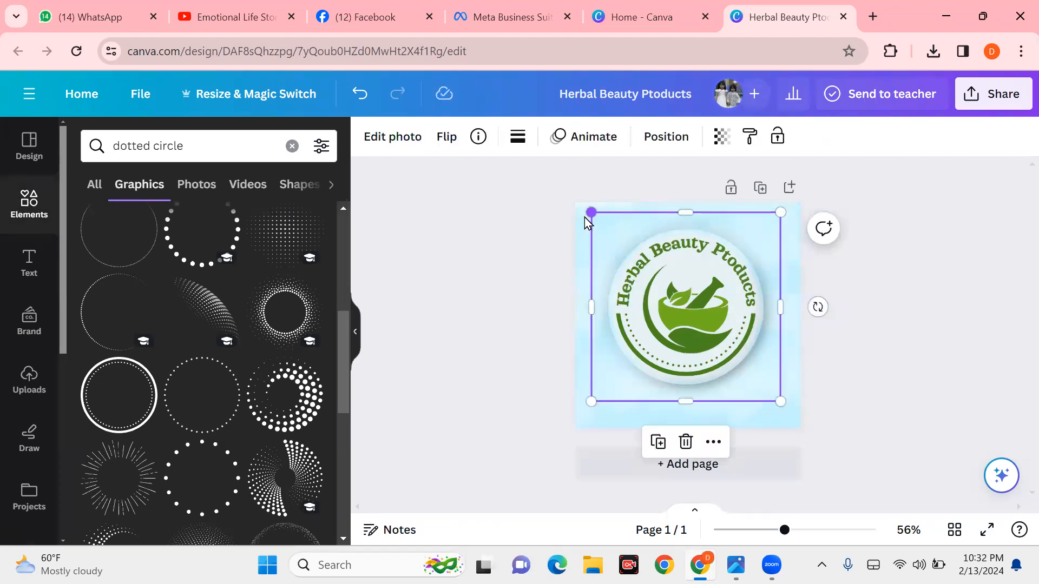
click(586, 222)
right_click(585, 223)
mouse_move(611, 272)
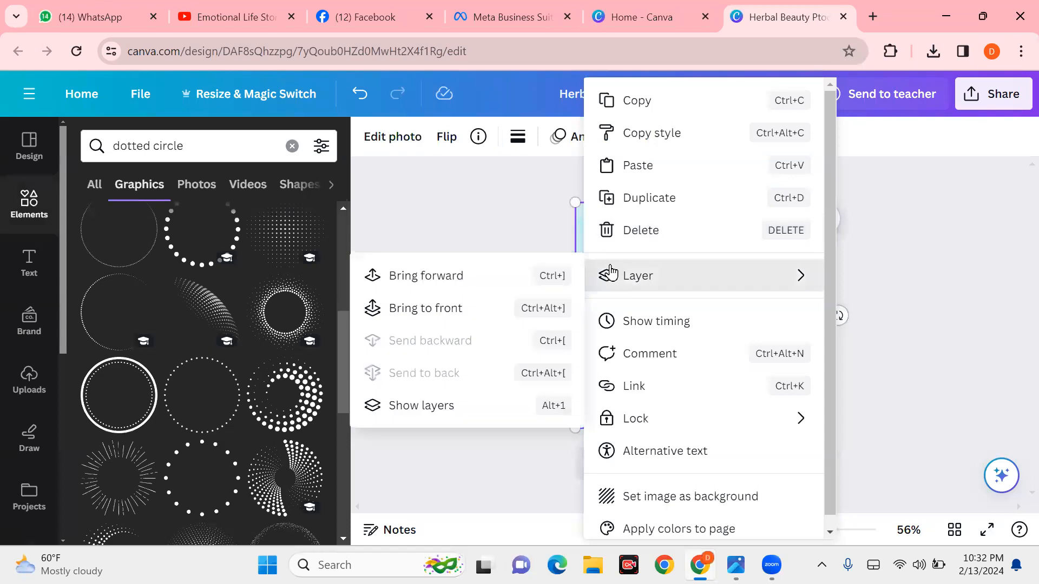
click(479, 471)
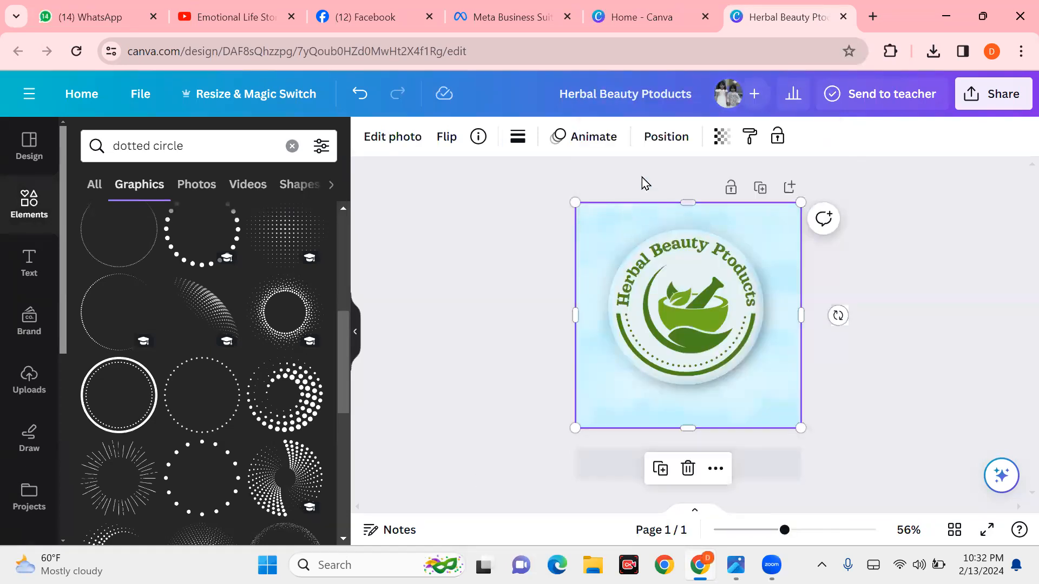
Step: Set the sky blue image as the page background
click(595, 225)
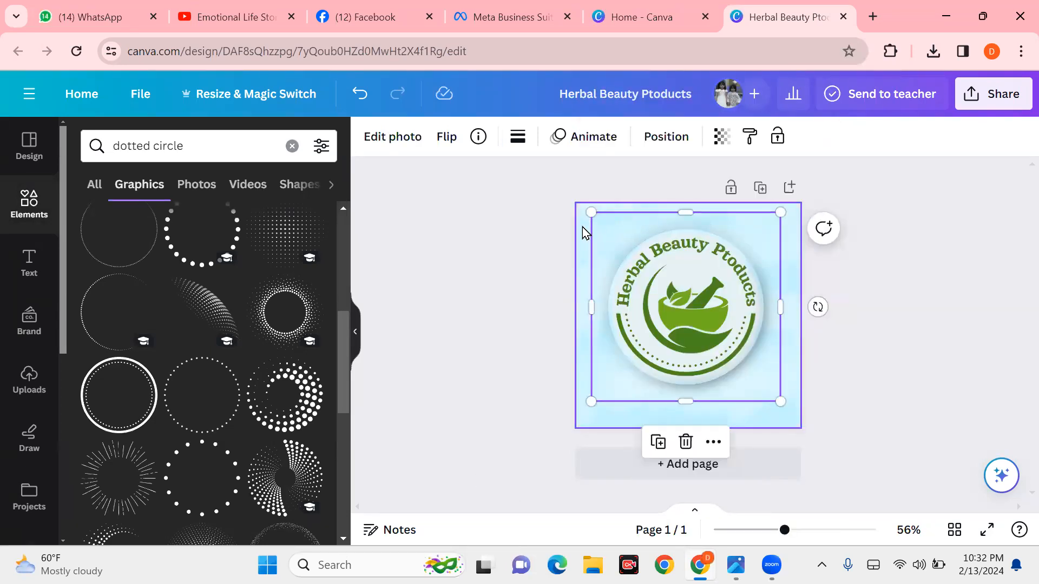
click(583, 229)
right_click(582, 231)
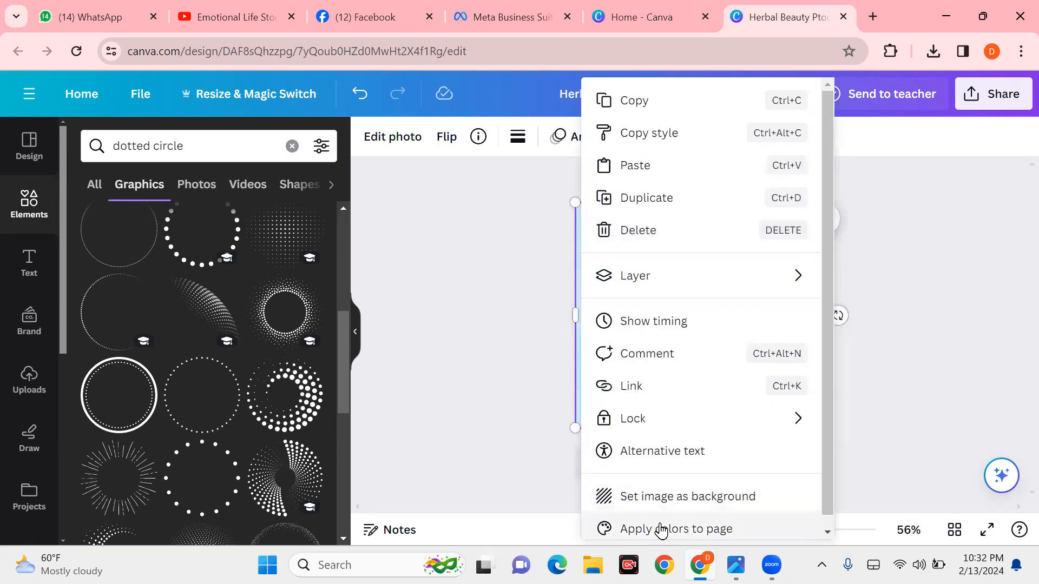
click(664, 497)
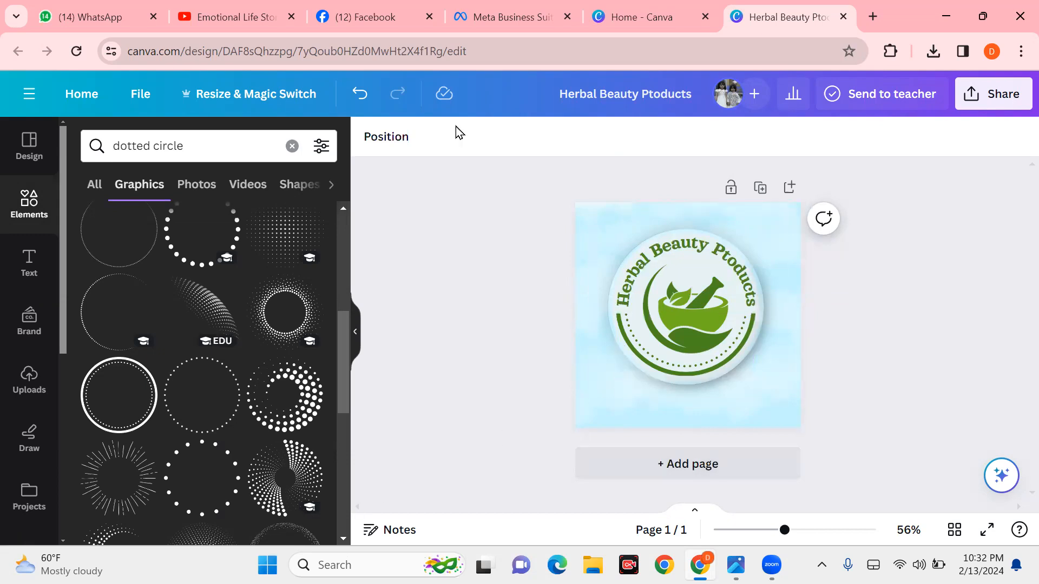
Step: Detach the sky blue image from the page background and remove it from the page, leaving the logo on plain white
right_click(590, 408)
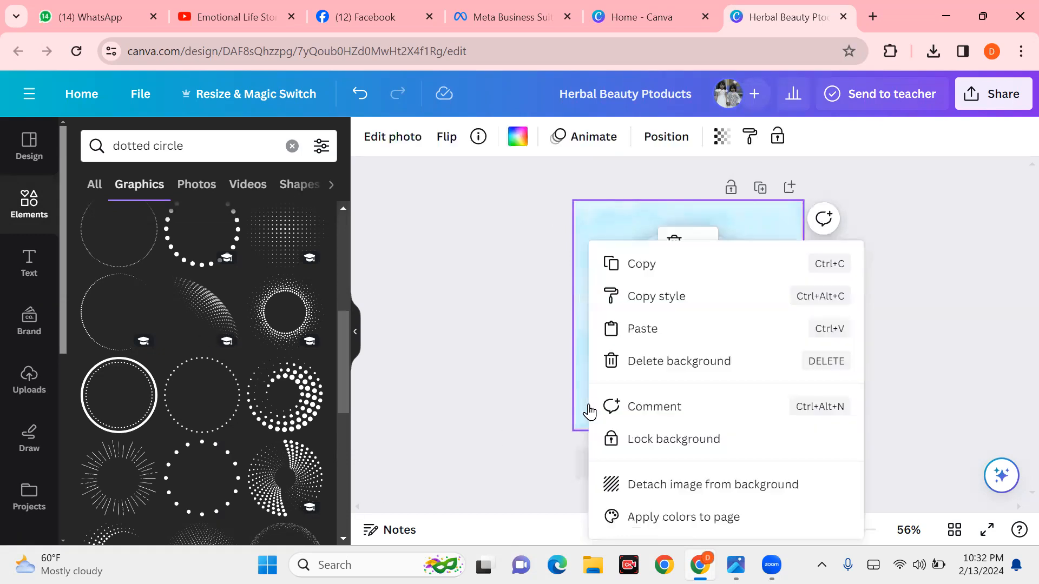
click(623, 484)
drag(672, 320, 103, 149)
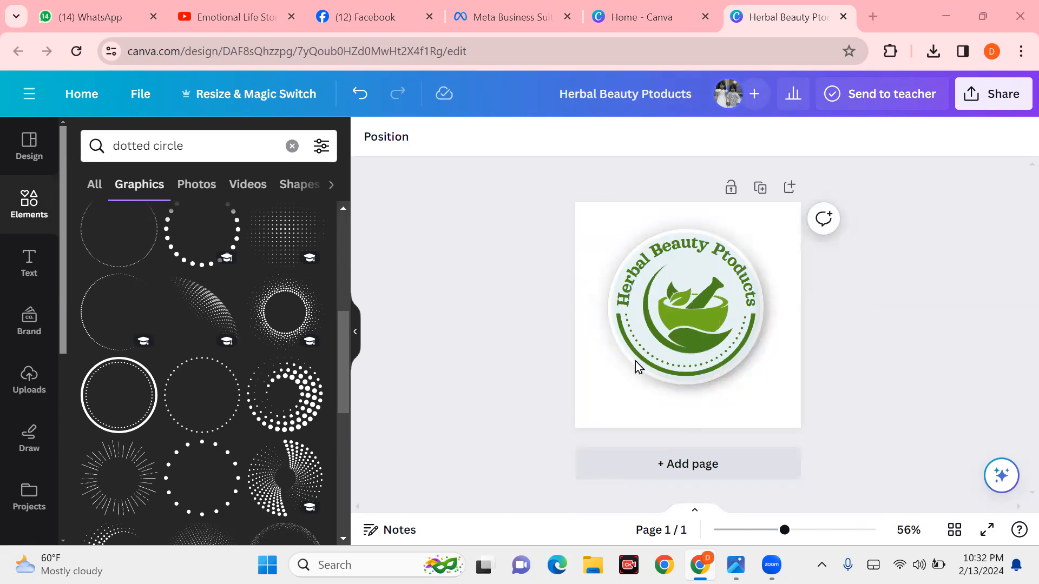
Step: Clear the dotted circle element search and download the logo as a PNG with a transparent background
click(588, 216)
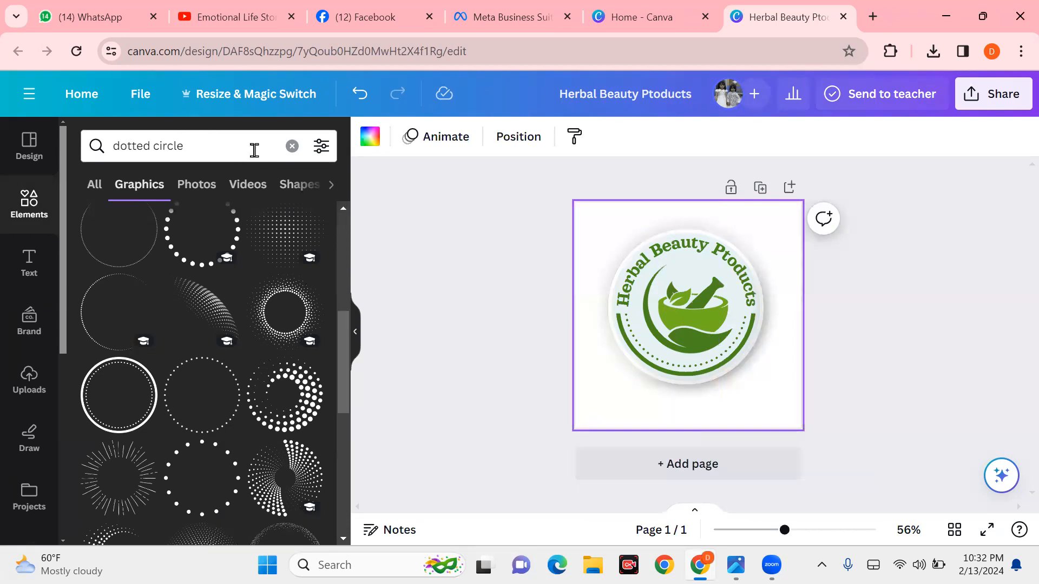
click(292, 146)
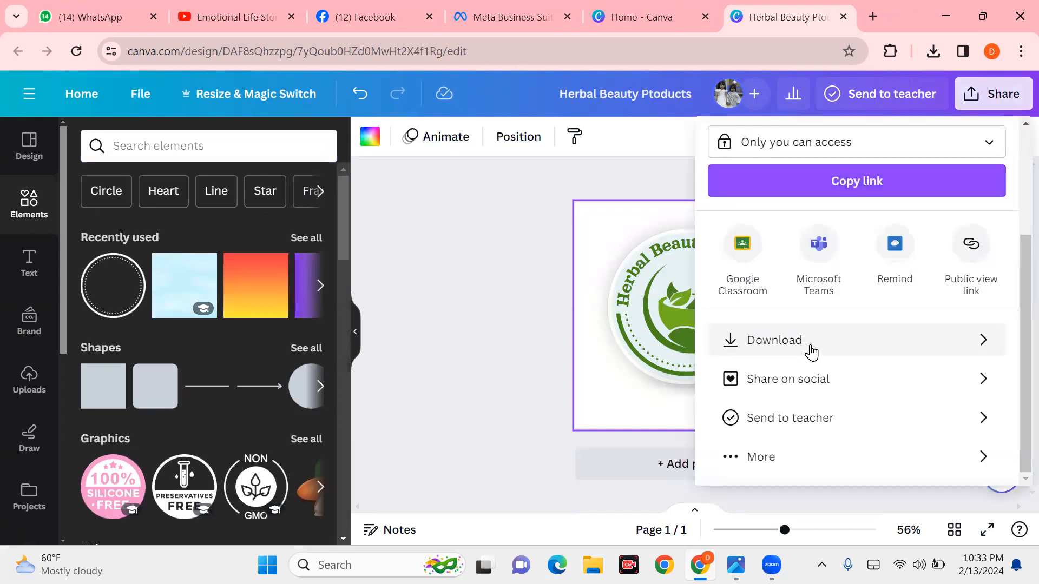
click(810, 350)
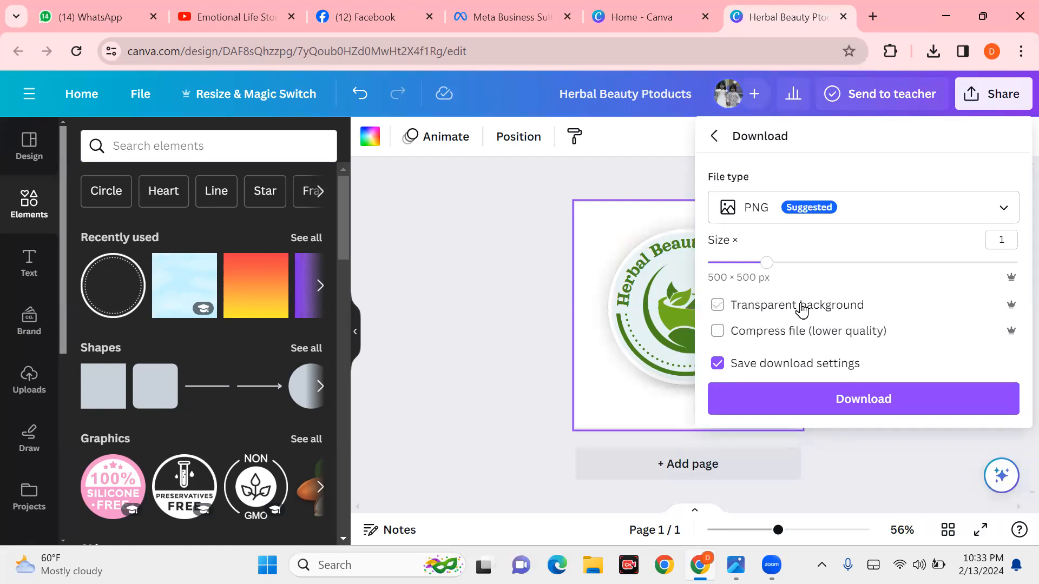
click(718, 305)
click(862, 398)
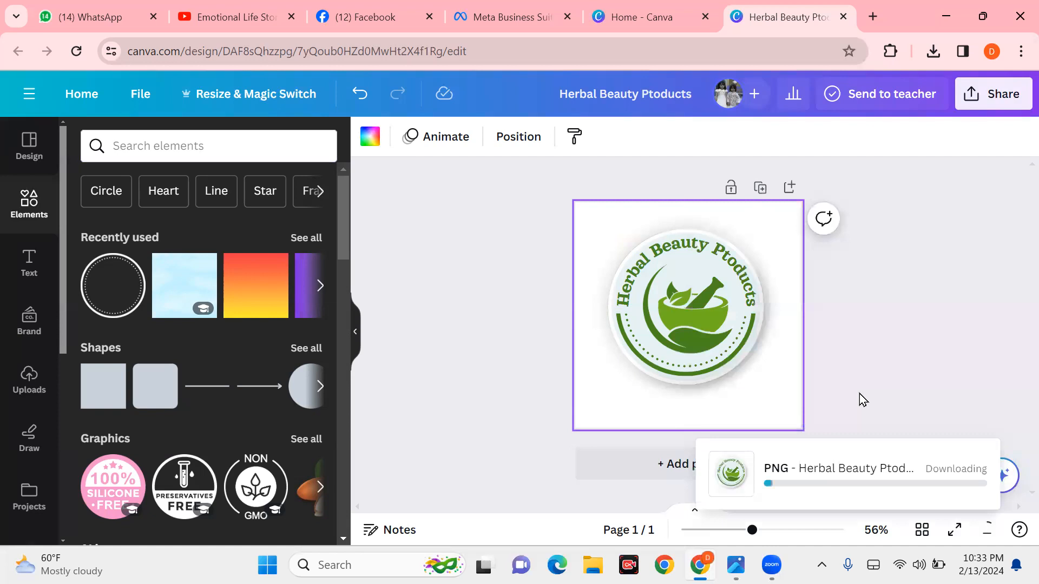
Step: Download the logo again as a PNG with the transparent background option turned off
click(988, 97)
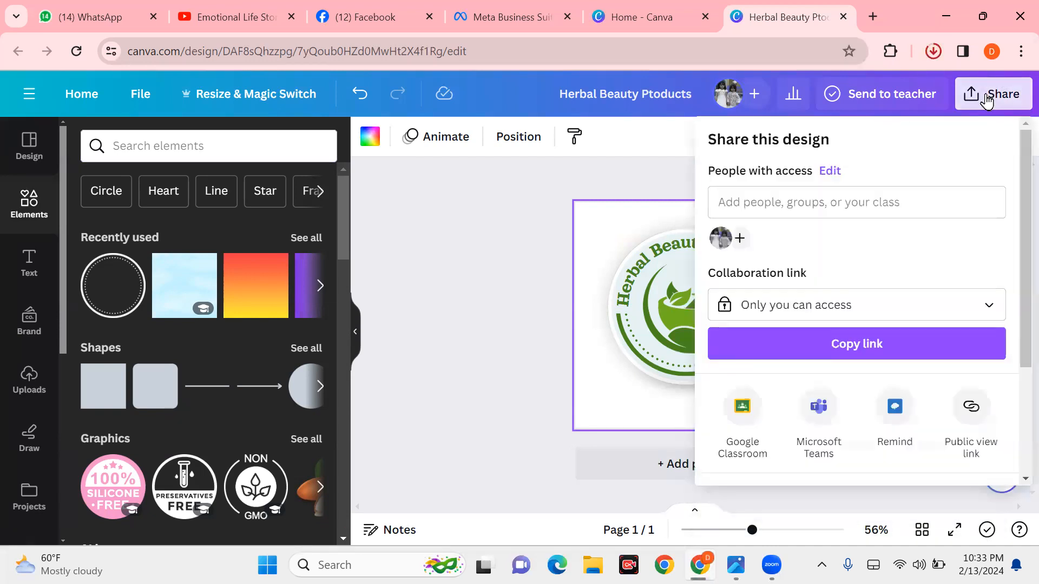
scroll(803, 322, down, 3)
click(798, 338)
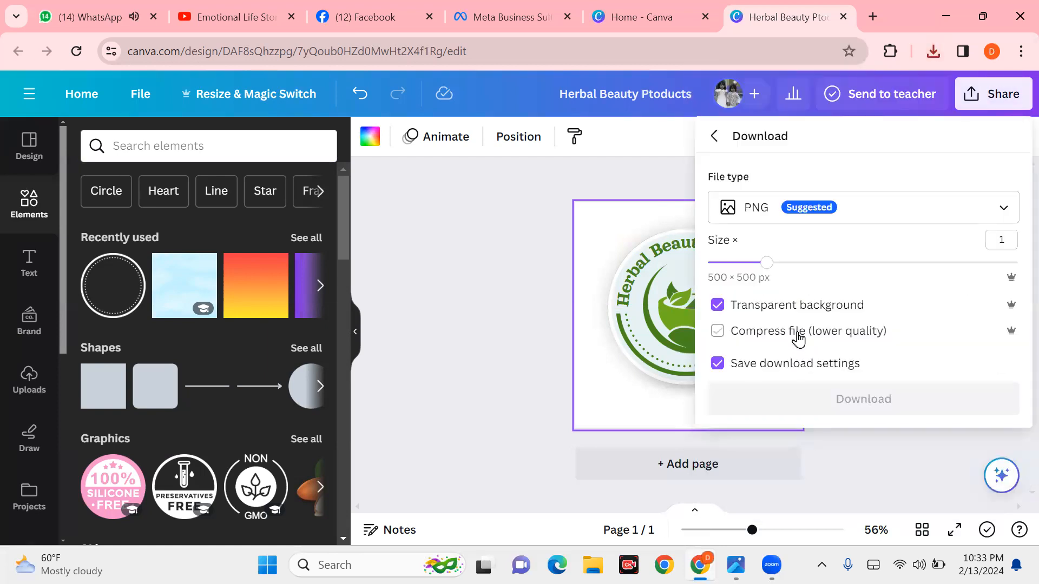
click(718, 305)
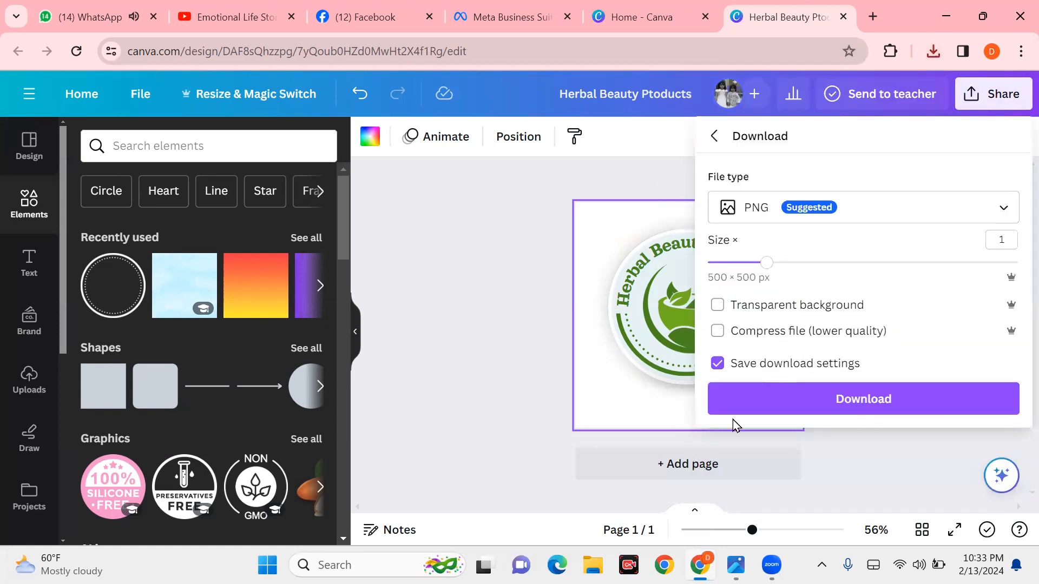
click(848, 404)
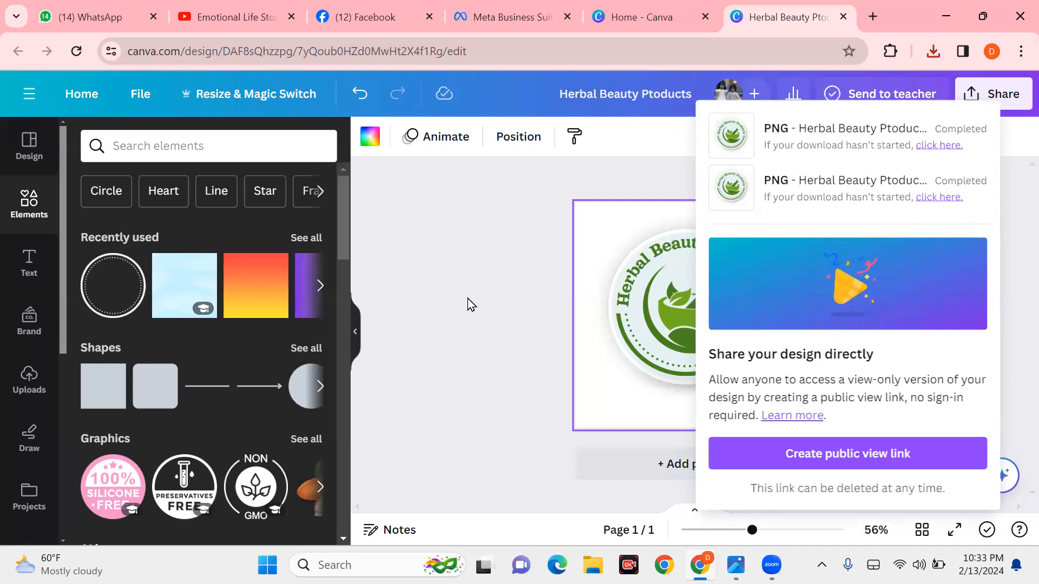
Step: Try to upload the PNG files Herbal Beauty Ptoducts and Herbal Beauty Ptoducts (1) from the Downloads folder
click(29, 383)
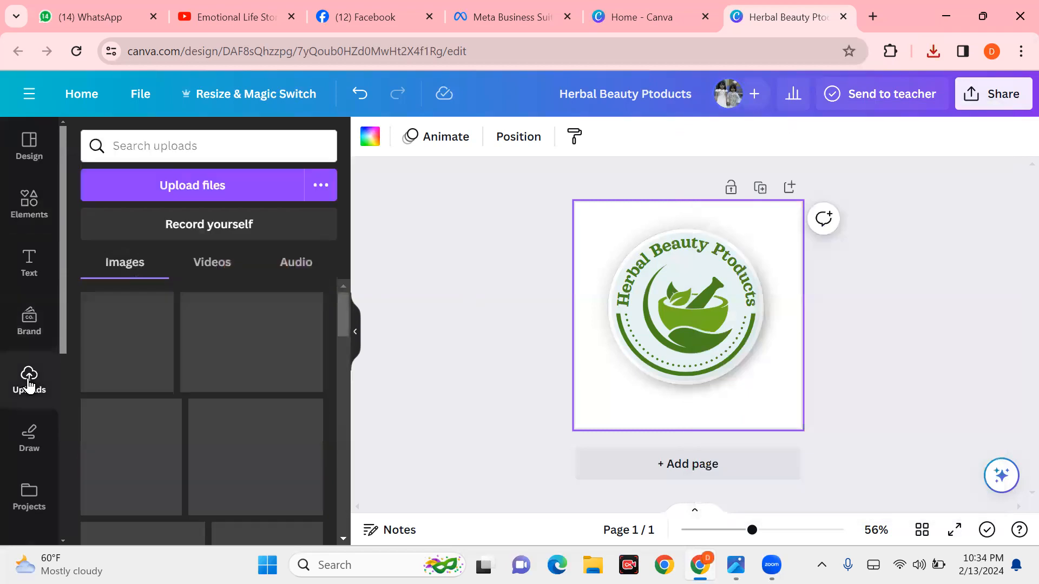
click(206, 189)
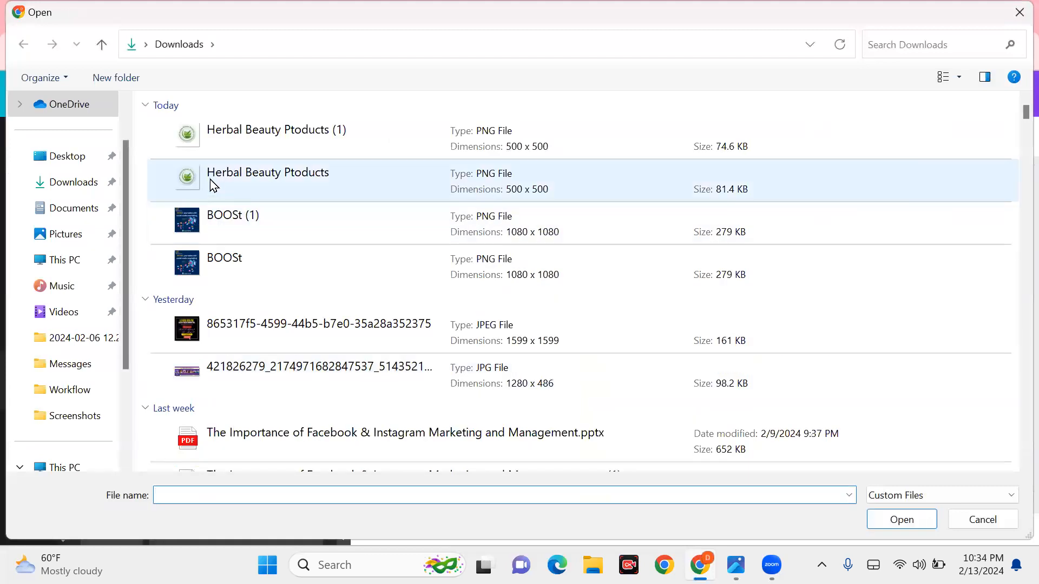
click(210, 178)
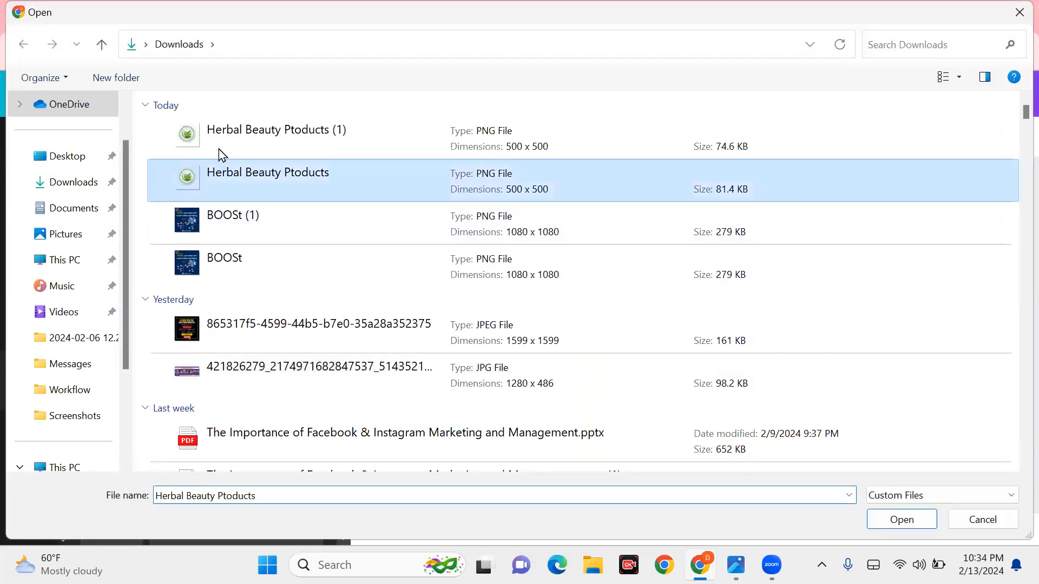
ctrl+click(221, 146)
click(893, 516)
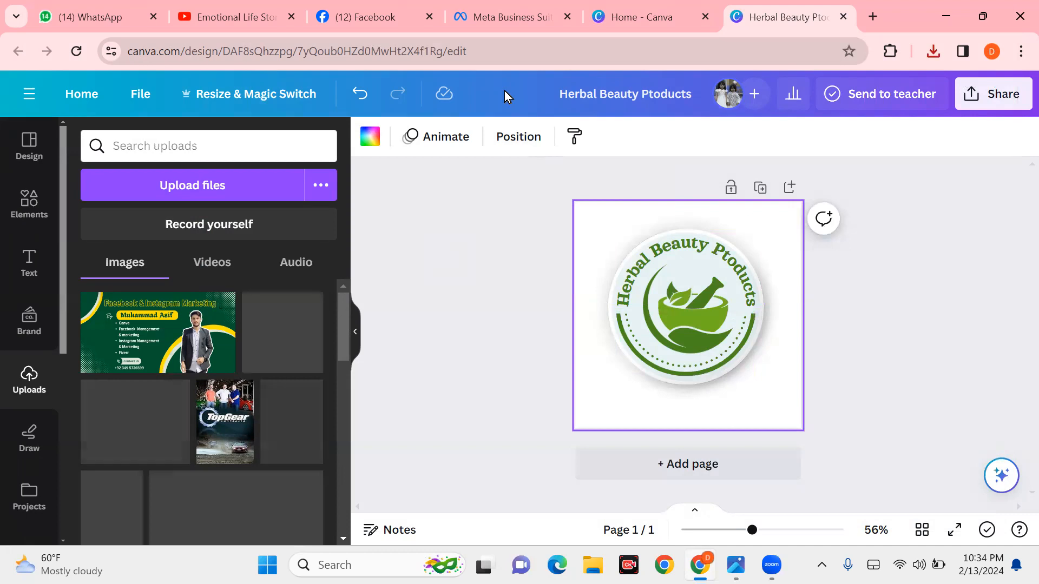
Step: Move the Facebook and Meta Business Suite tabs out into separate browser windows and minimize both windows
key(ctrl+3)
drag(441, 161, 655, 294)
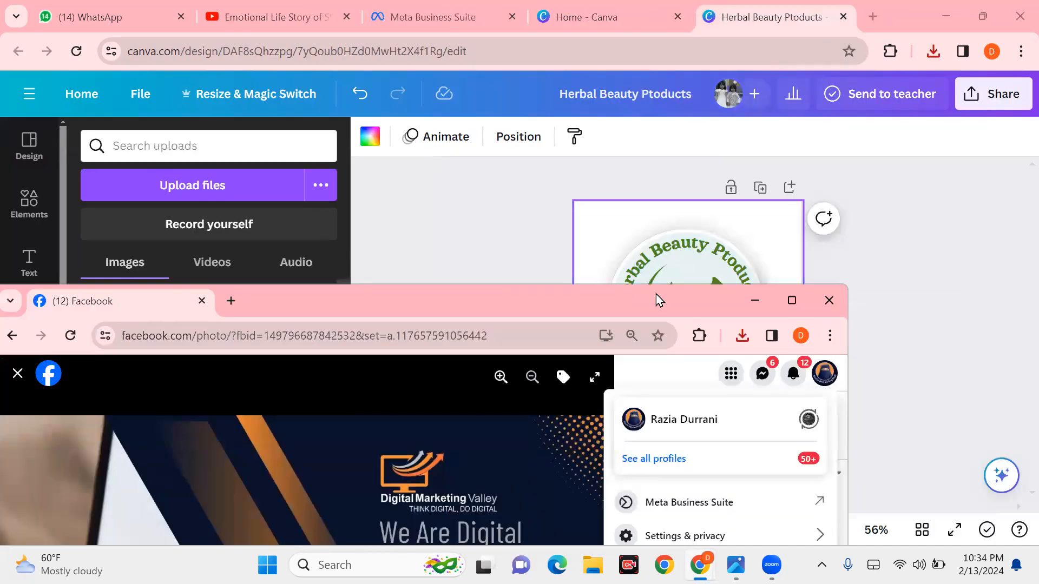
click(791, 300)
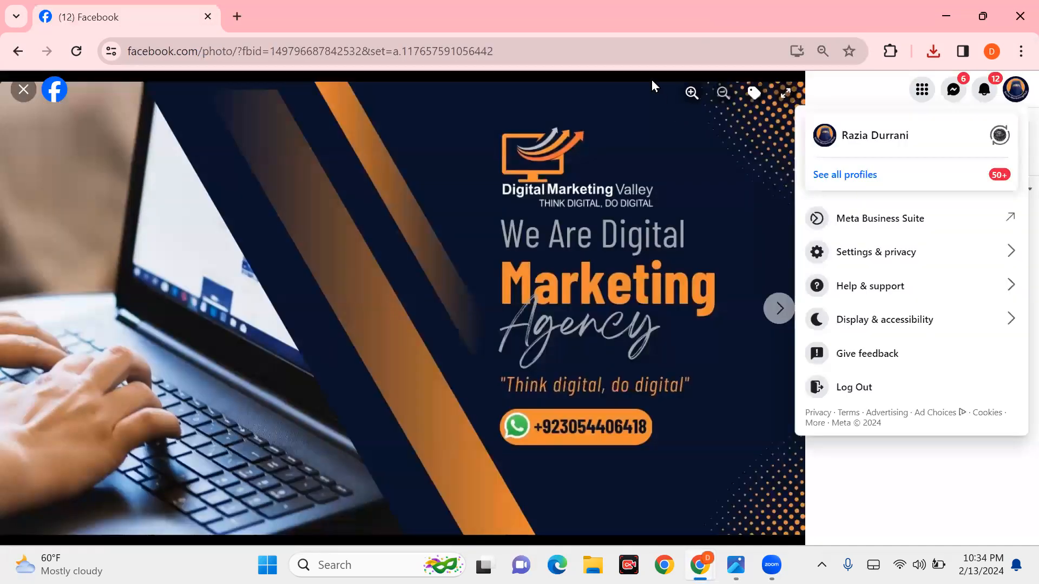
click(944, 14)
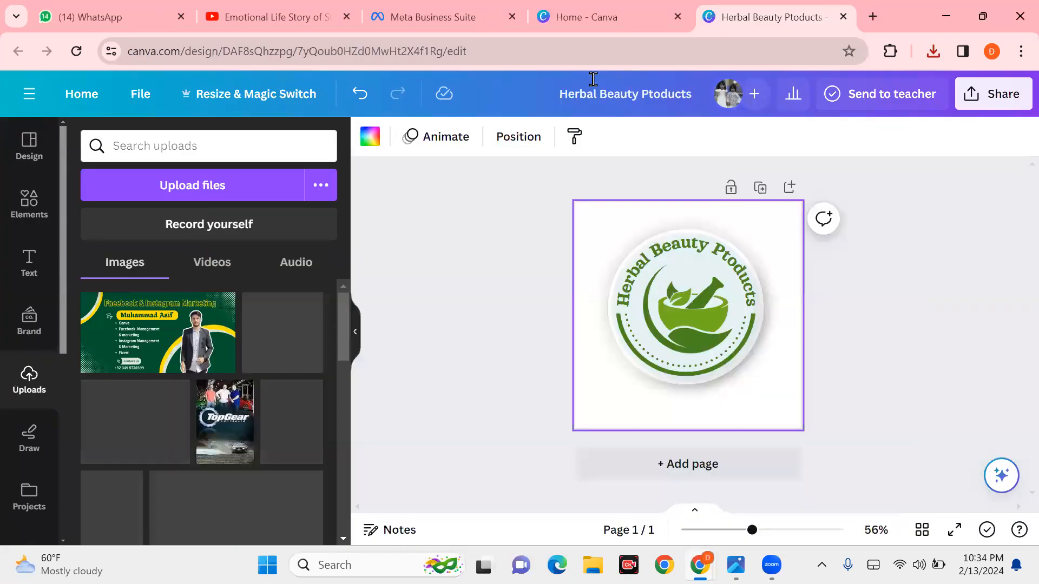
click(433, 17)
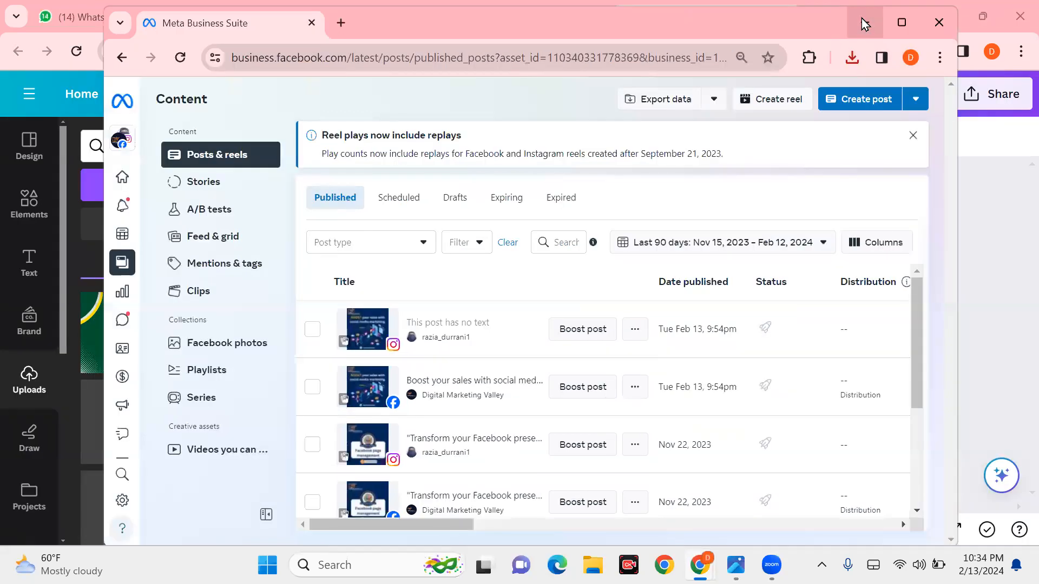
click(861, 17)
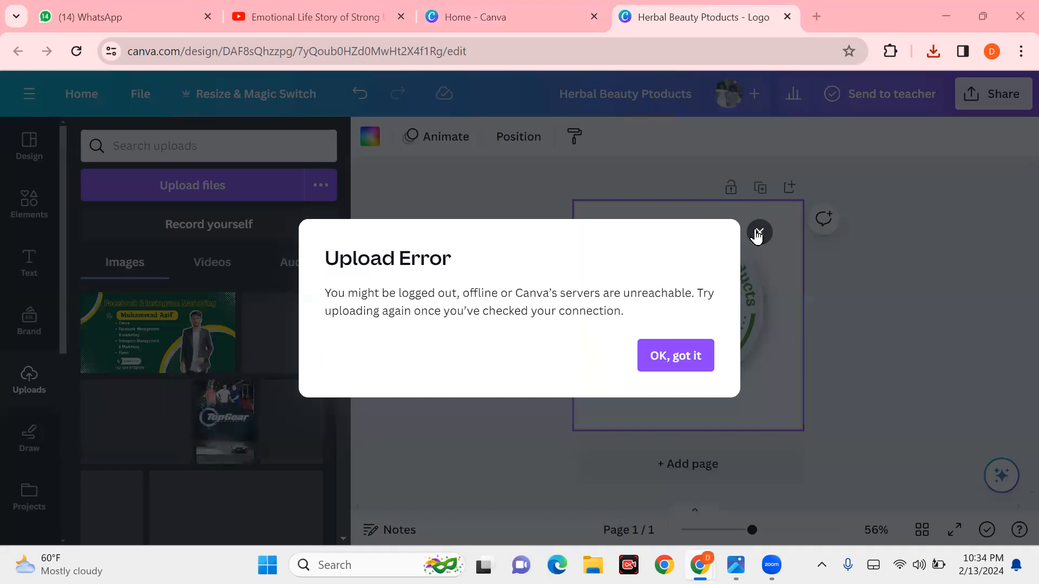
Step: Dismiss the upload error and retry uploading both Herbal Beauty Ptoducts PNG files from the Downloads folder
click(758, 234)
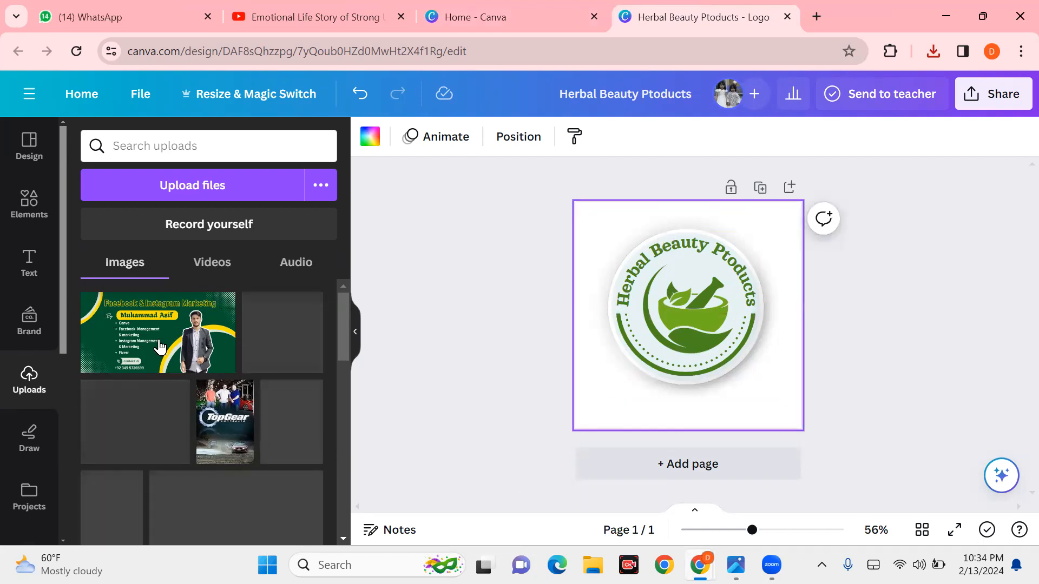
click(182, 191)
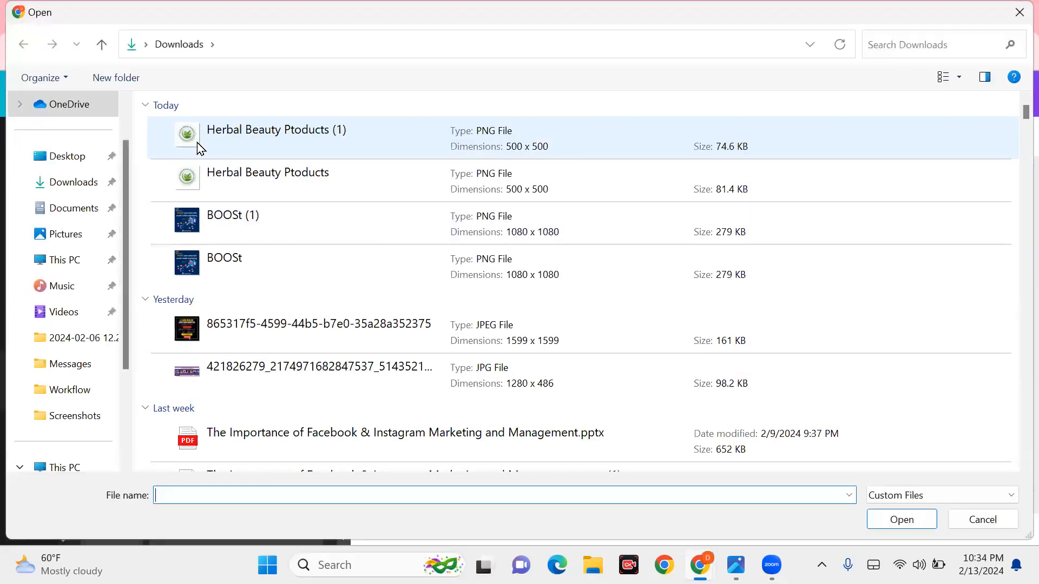
click(201, 147)
ctrl+click(209, 177)
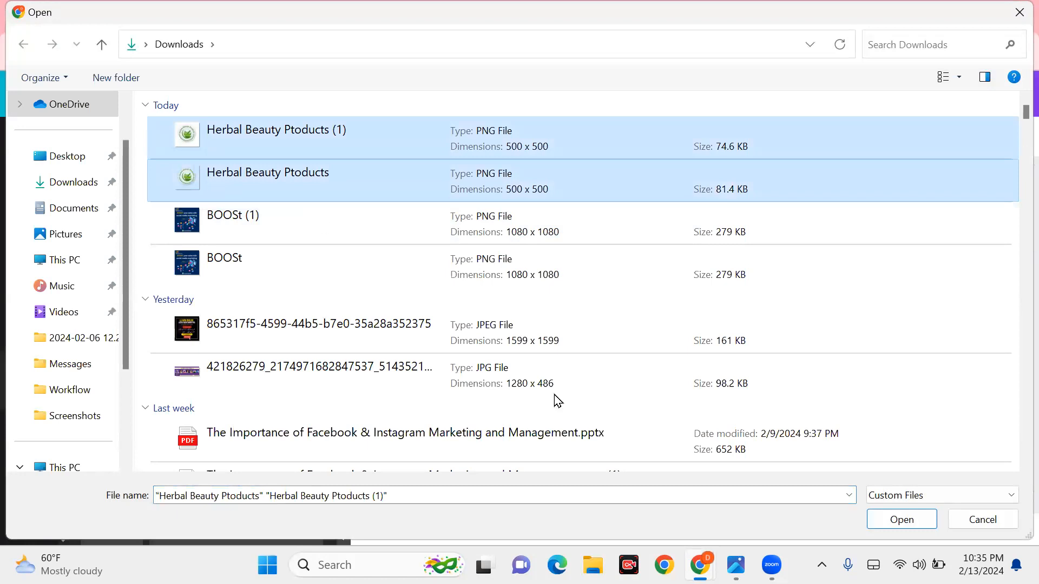
click(885, 525)
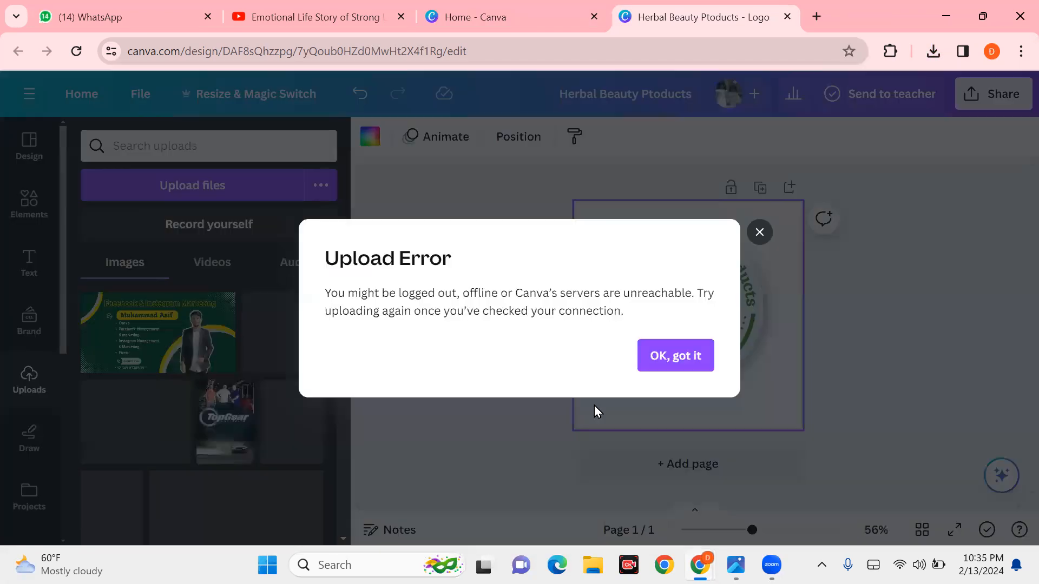
click(681, 362)
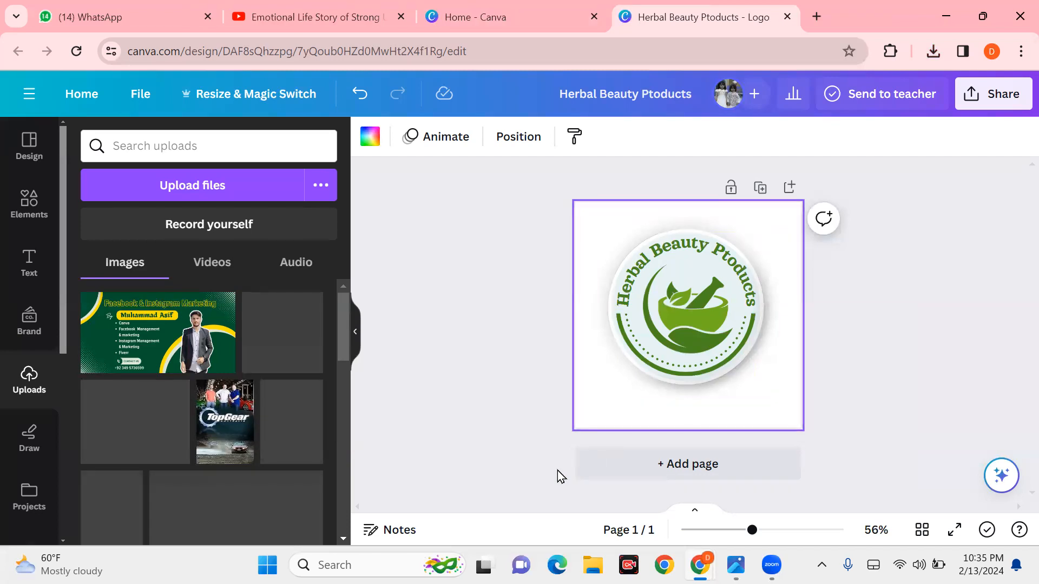